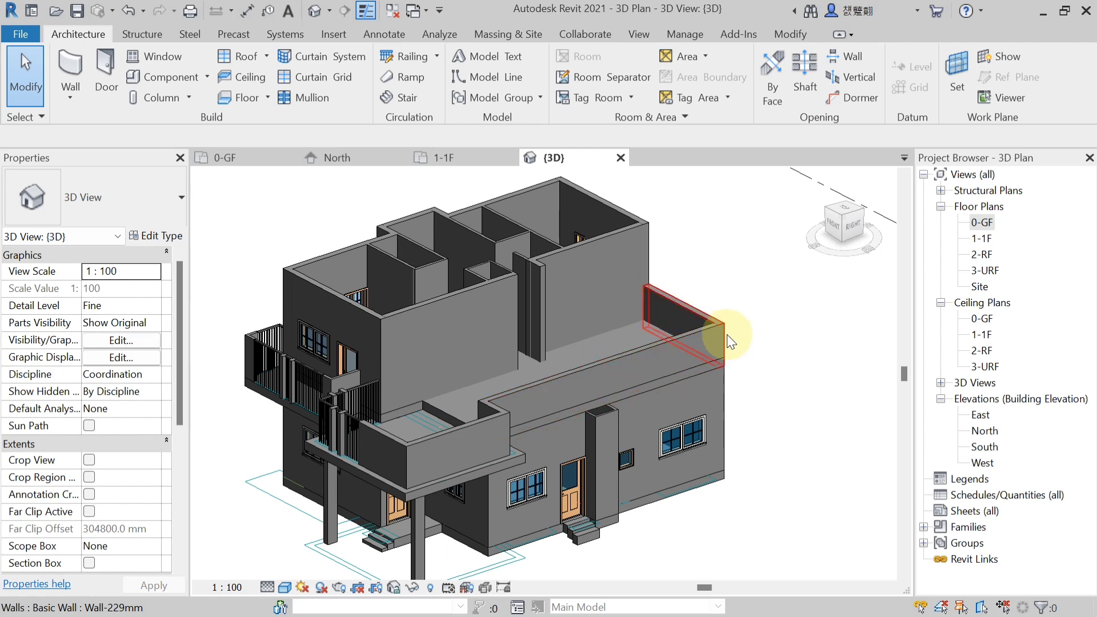
# Open the 0-GF floor plan at the staircase area beside the store.
pyautogui.moveTo(728, 333); pyautogui.dragTo(739, 337, button='middle')
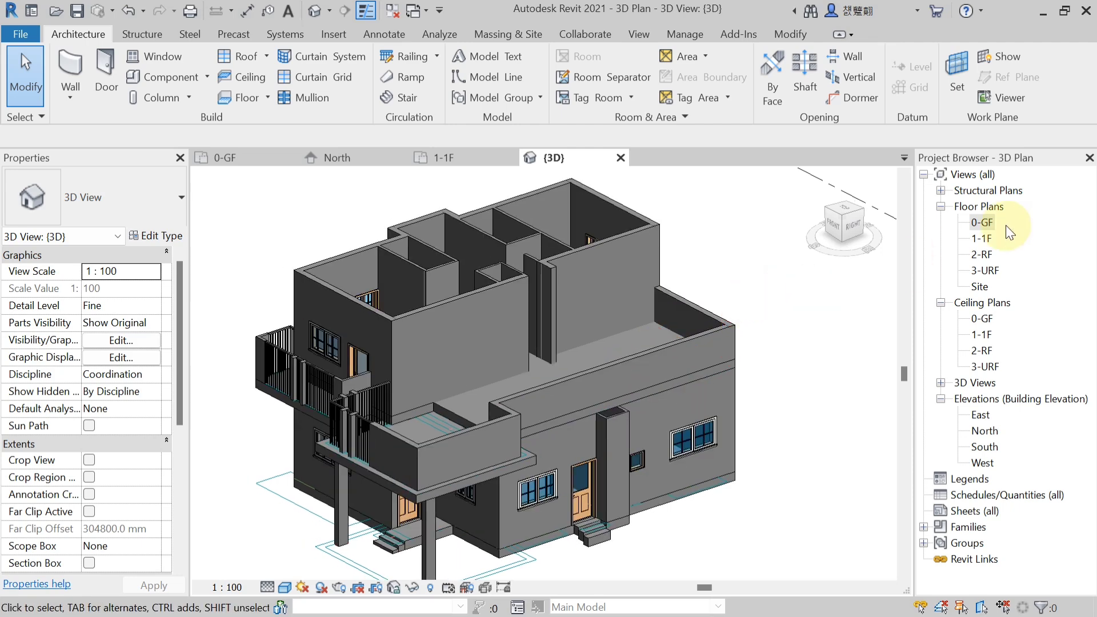
pyautogui.doubleClick(986, 224)
pyautogui.scroll(5, 459, 350)
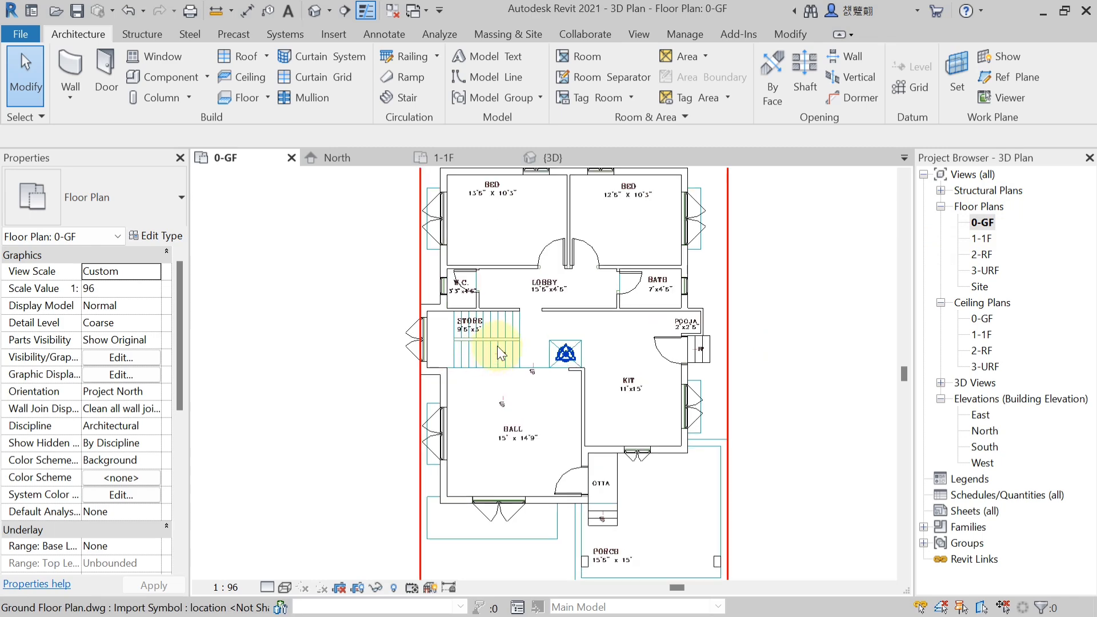
pyautogui.moveTo(434, 336); pyautogui.dragTo(423, 351, button='middle')
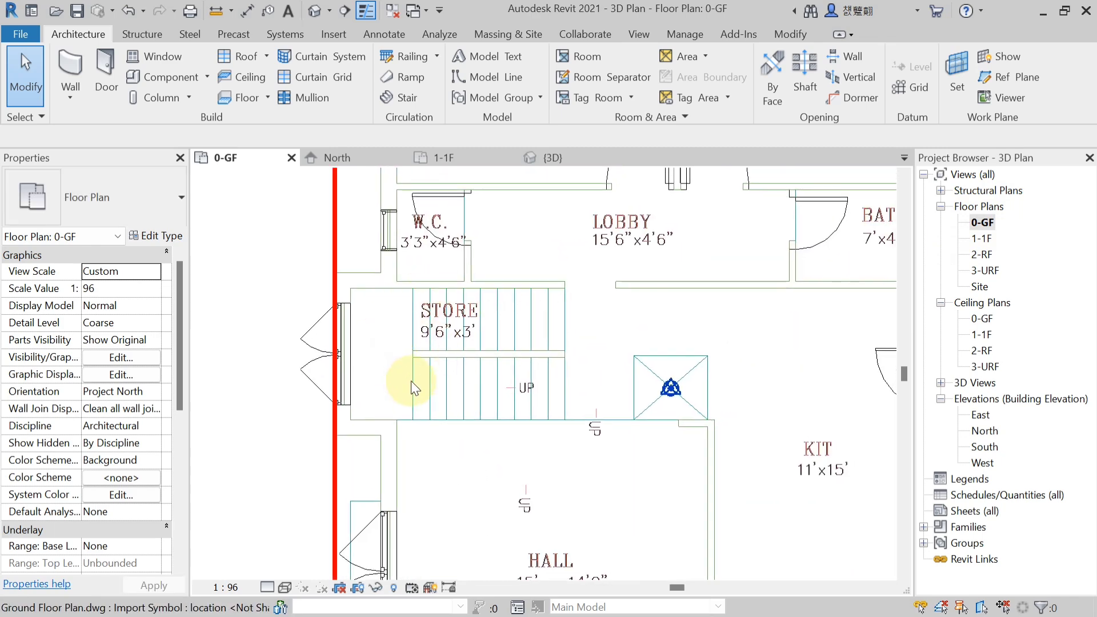
pyautogui.moveTo(407, 393); pyautogui.dragTo(393, 395, button='middle')
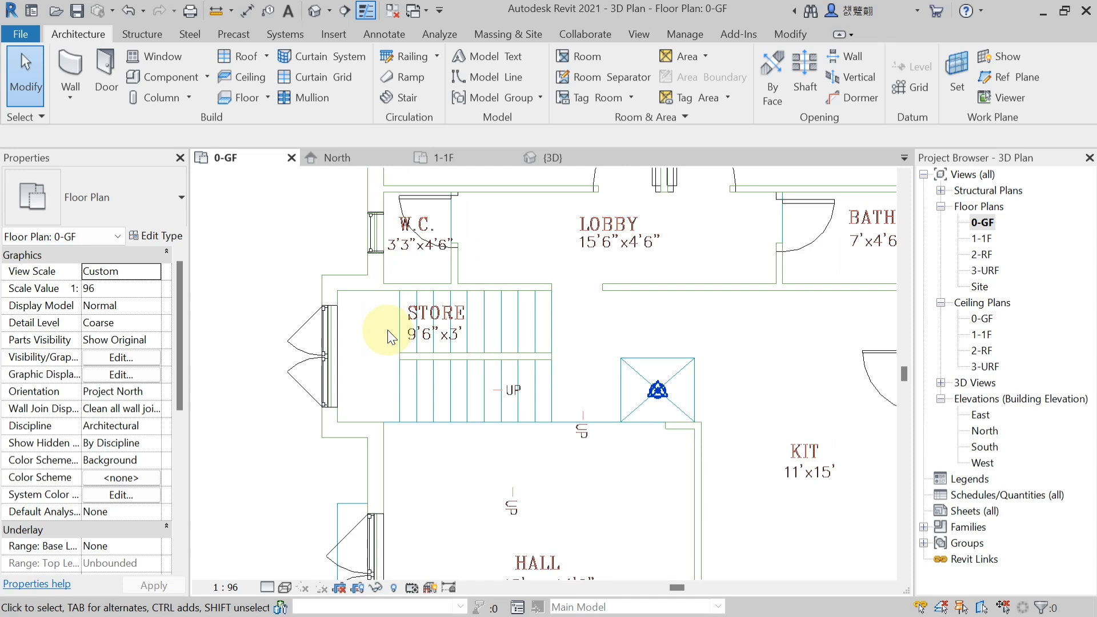
pyautogui.scroll(-1, 297, 272)
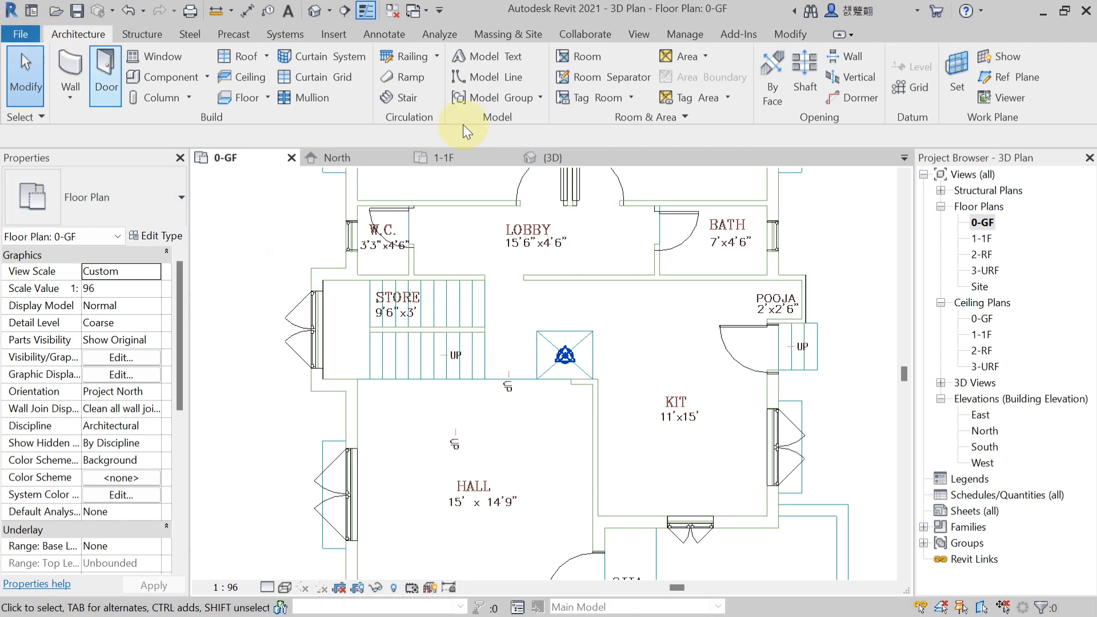
# Start a stair with a sketched run and draw a boundary line about 3160 mm long along the store's upper wall to the window wall.
pyautogui.click(406, 101)
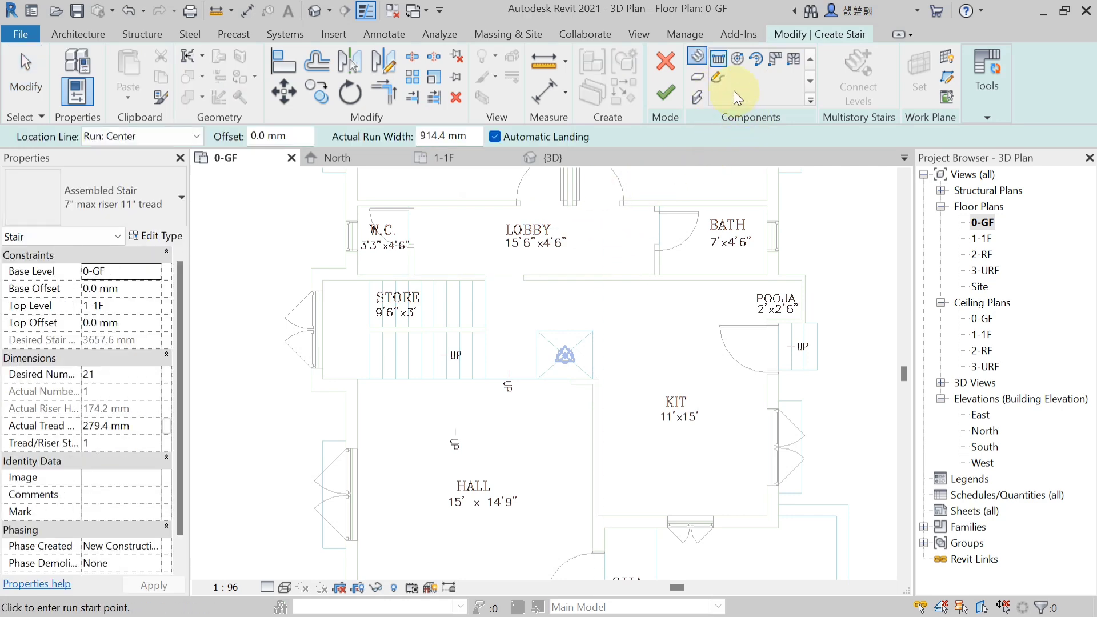
pyautogui.click(719, 79)
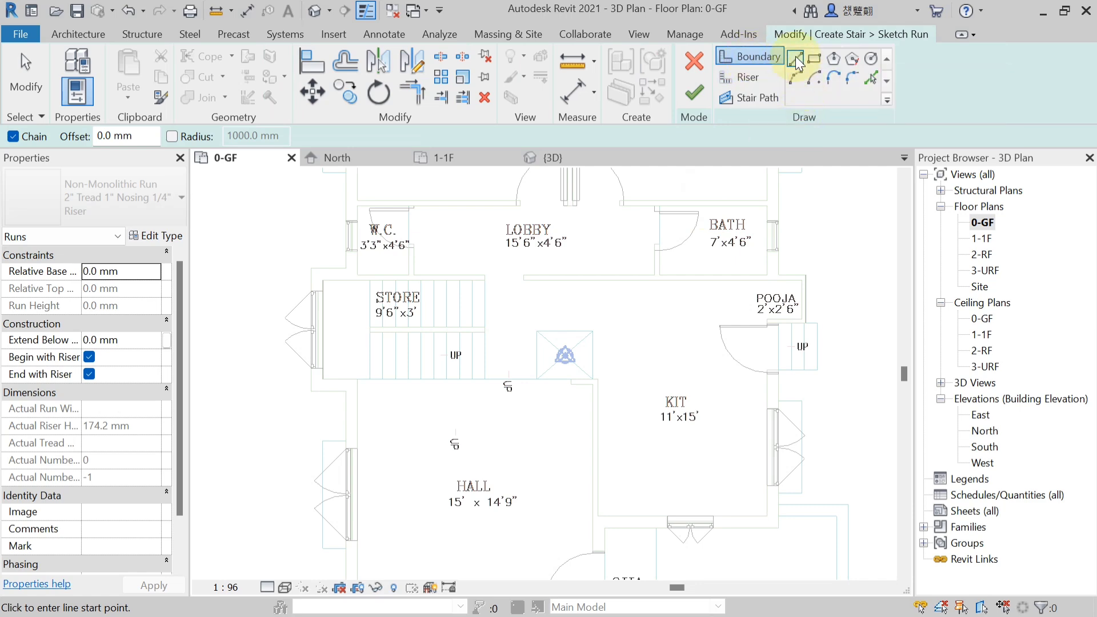
pyautogui.scroll(2, 350, 310)
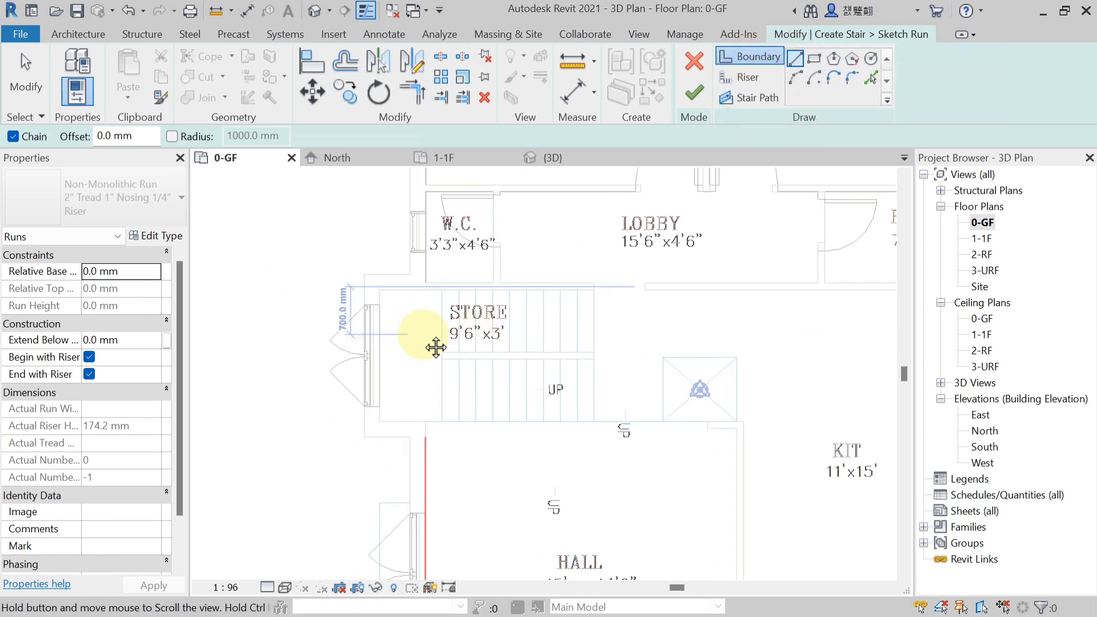
pyautogui.scroll(2, 567, 311)
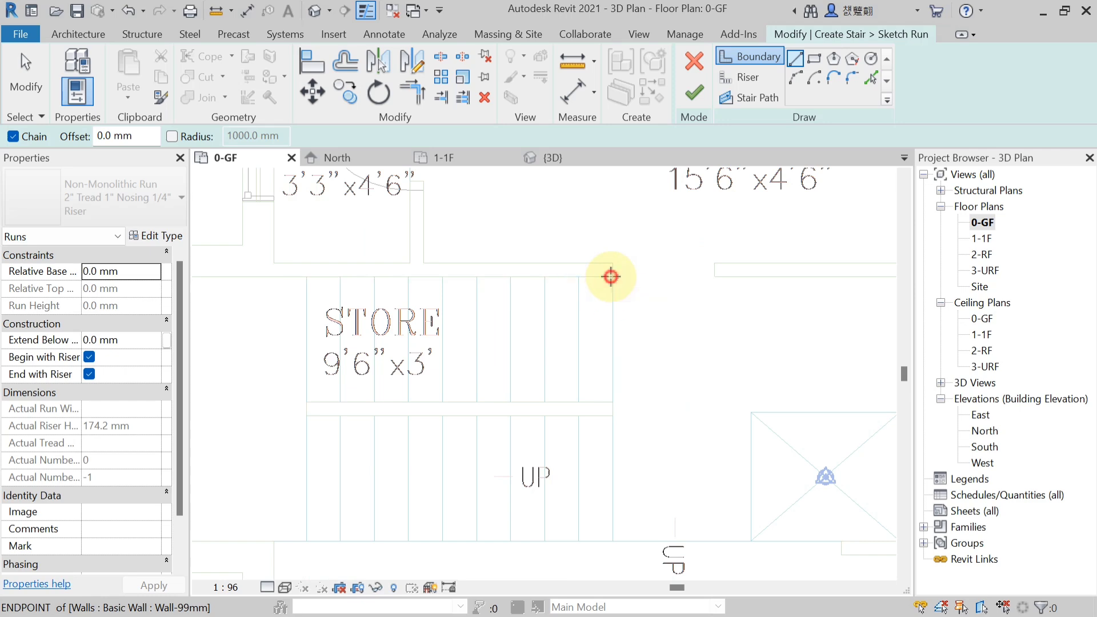
pyautogui.click(611, 276)
pyautogui.scroll(-1, 611, 277)
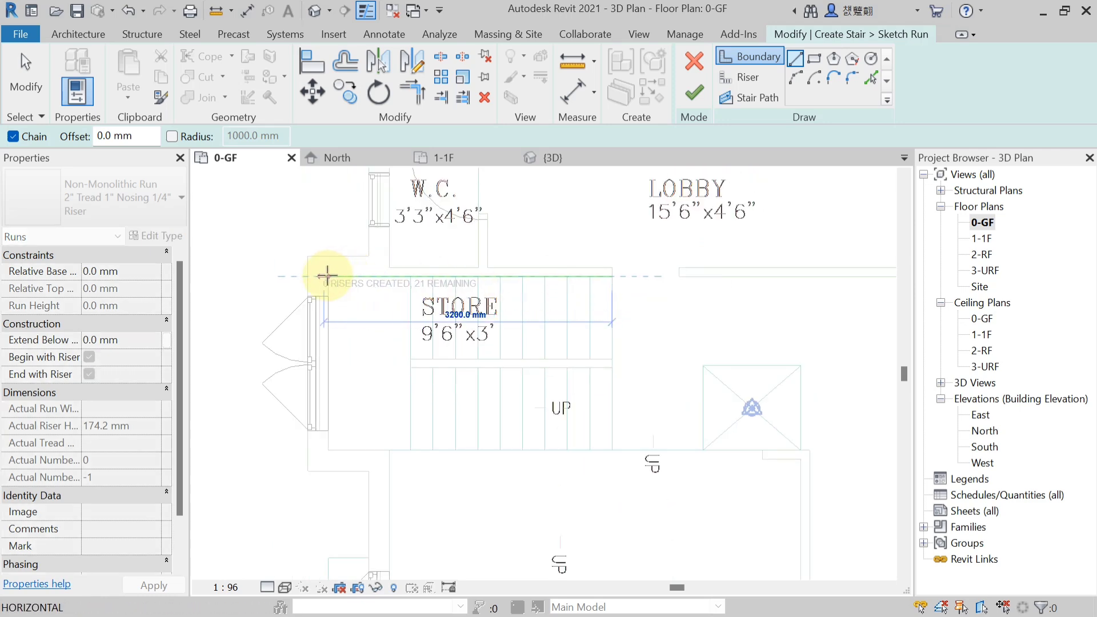
pyautogui.scroll(3, 328, 276)
pyautogui.scroll(2, 330, 278)
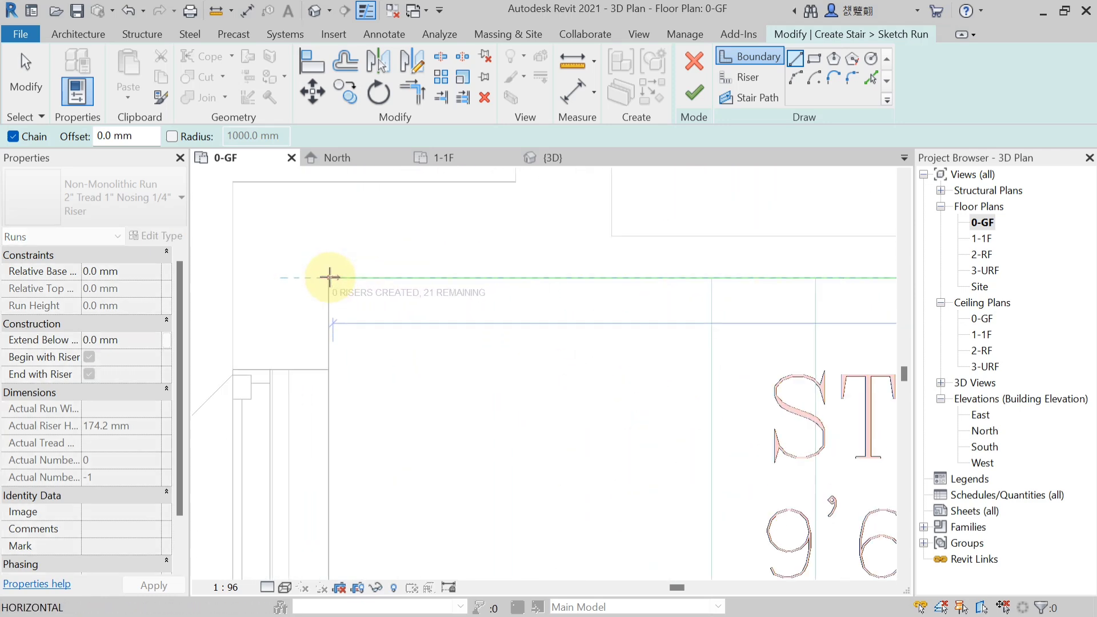
pyautogui.scroll(-1, 328, 278)
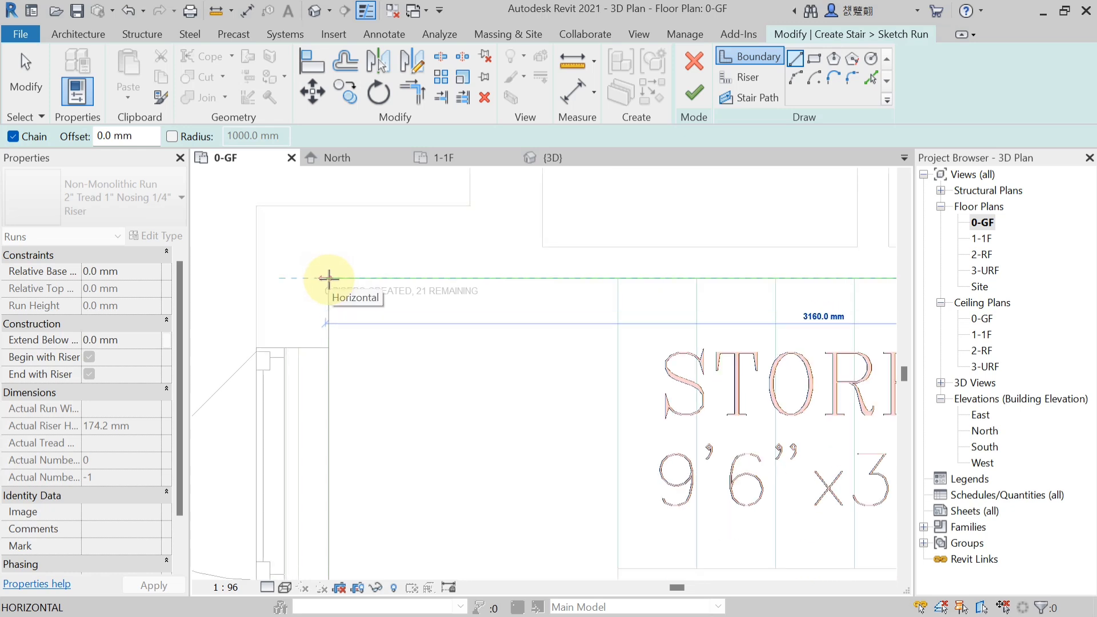
pyautogui.click(329, 278)
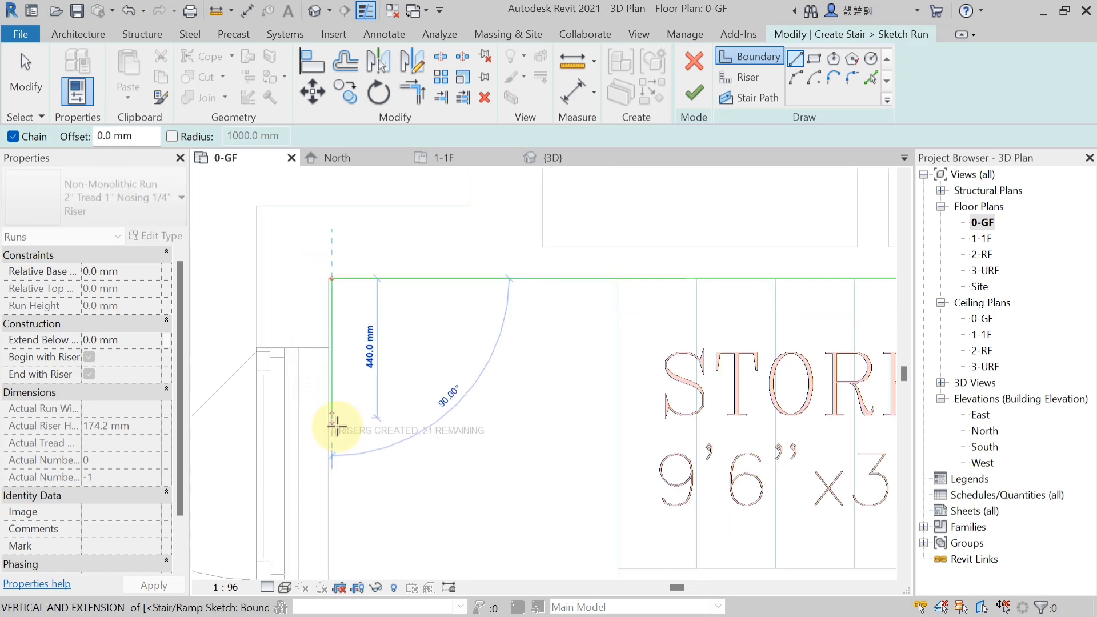
# Continue the stair boundary about 1920 mm down the window wall and about 3160 mm along the lower edge of the UP flight.
pyautogui.scroll(4, 320, 277)
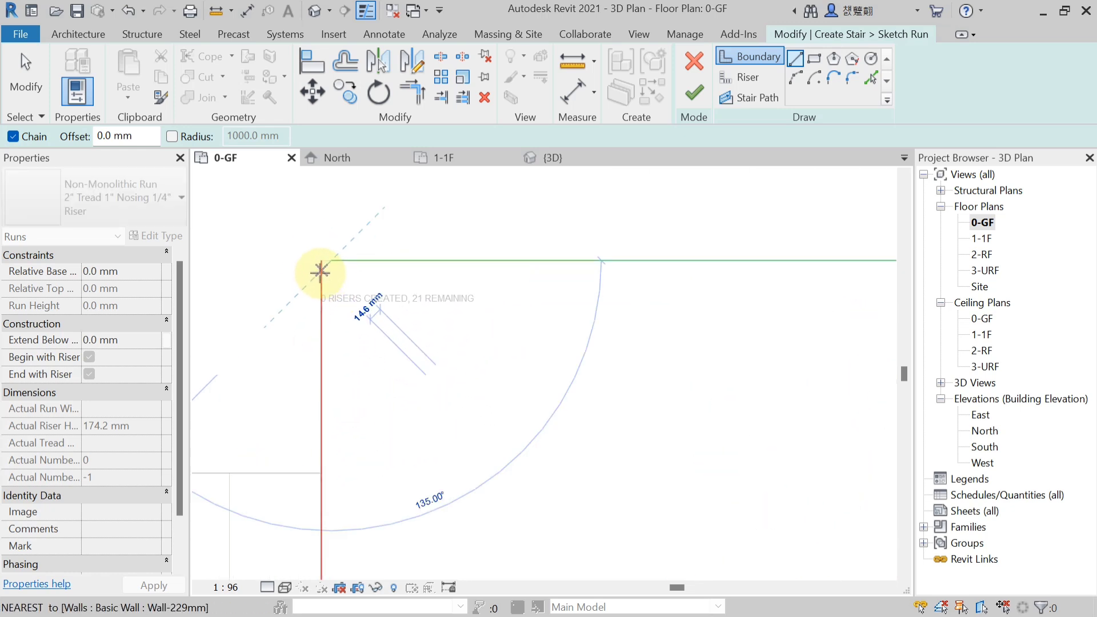
pyautogui.scroll(-5, 317, 293)
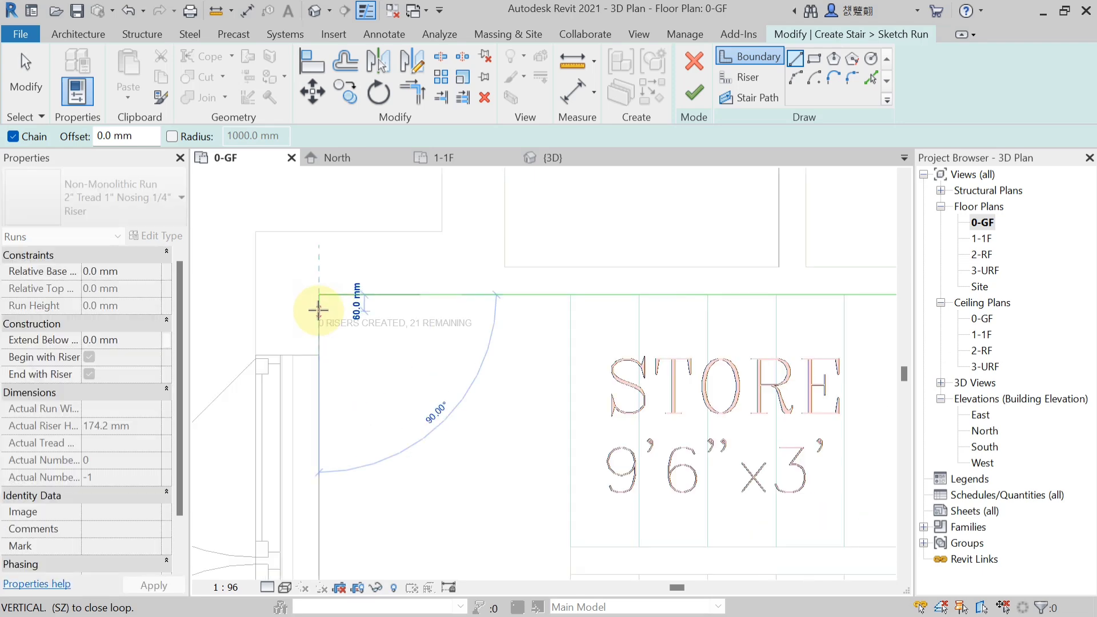
pyautogui.moveTo(325, 506); pyautogui.dragTo(327, 316, button='middle')
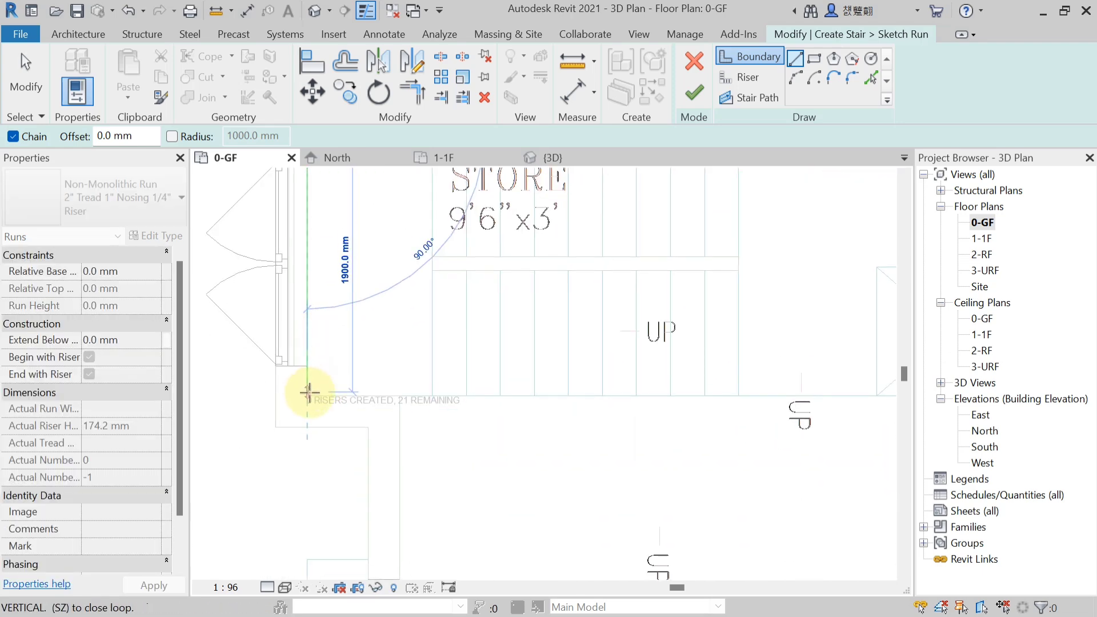
pyautogui.scroll(2, 309, 395)
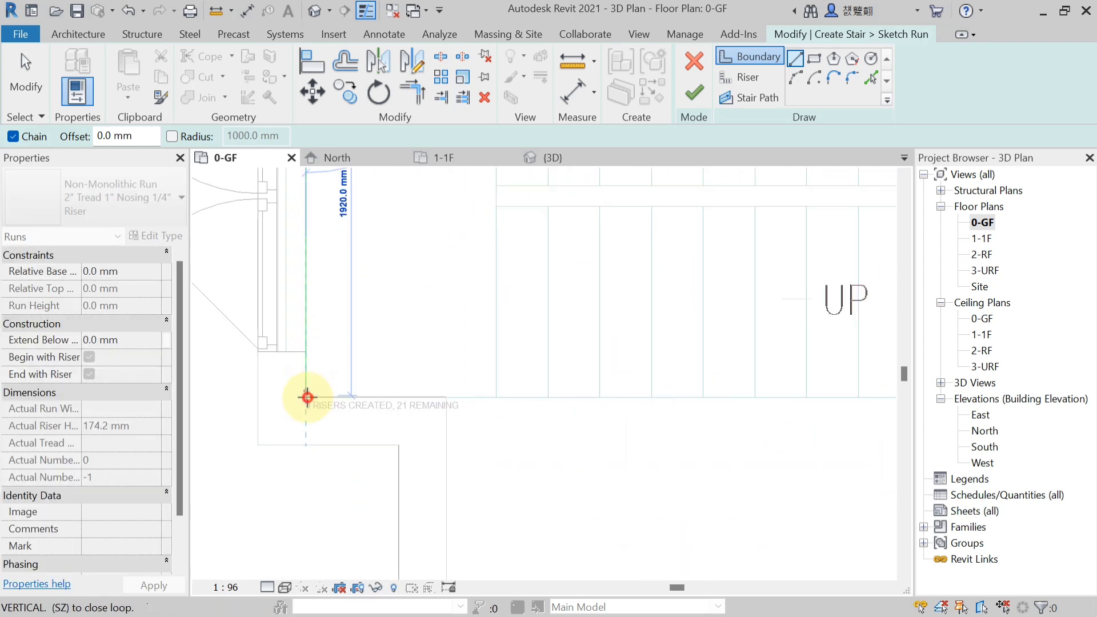
pyautogui.click(307, 397)
pyautogui.moveTo(760, 417); pyautogui.dragTo(608, 413, button='middle')
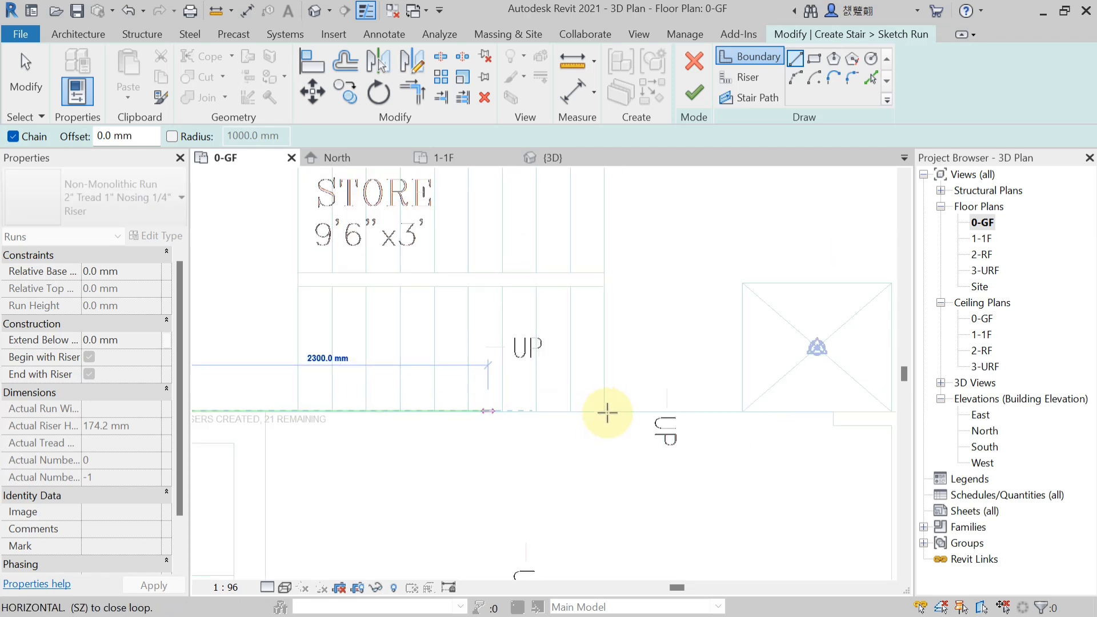
pyautogui.scroll(3, 605, 410)
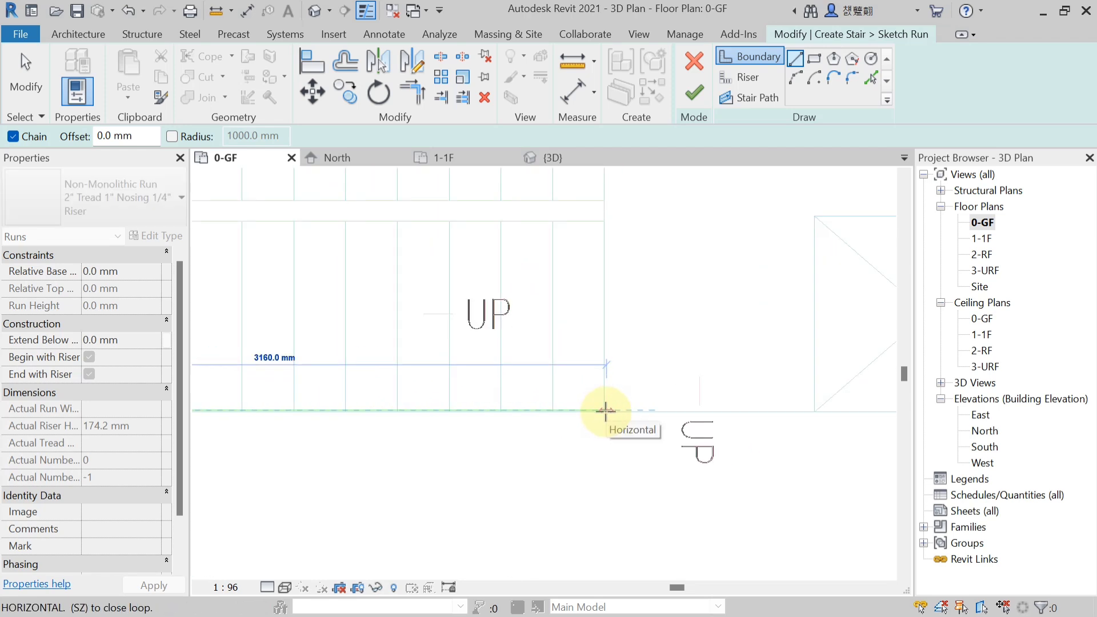
pyautogui.click(605, 410)
pyautogui.scroll(-3, 612, 465)
pyautogui.press('Escape')
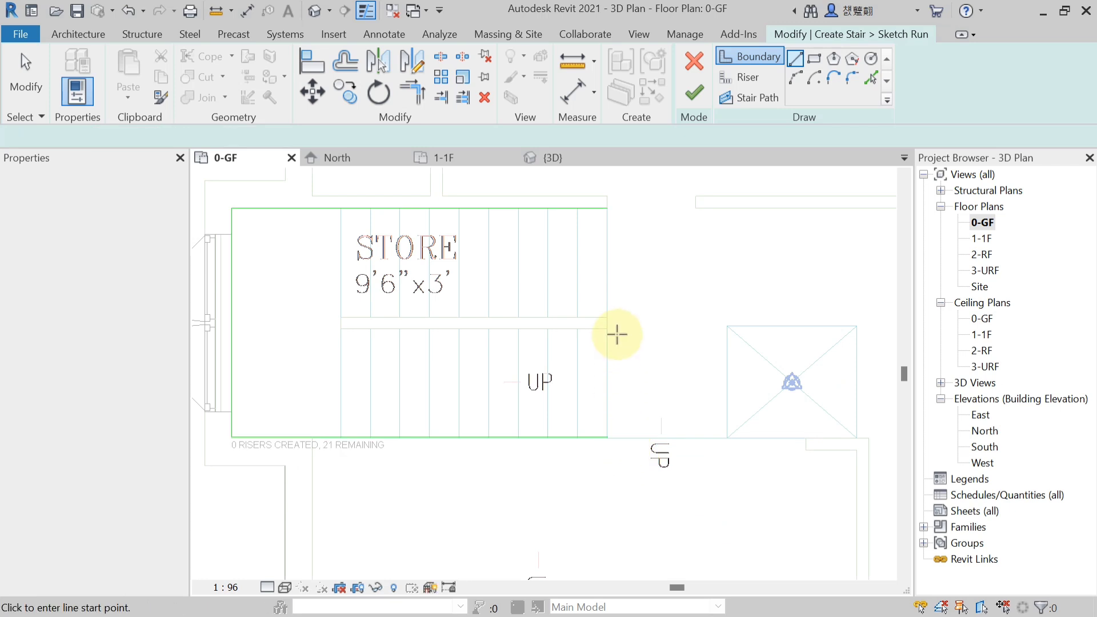
# Draw the inner stair boundary around three sides of the narrow divider between the two flights, leaving its end toward the lobby open.
pyautogui.click(607, 318)
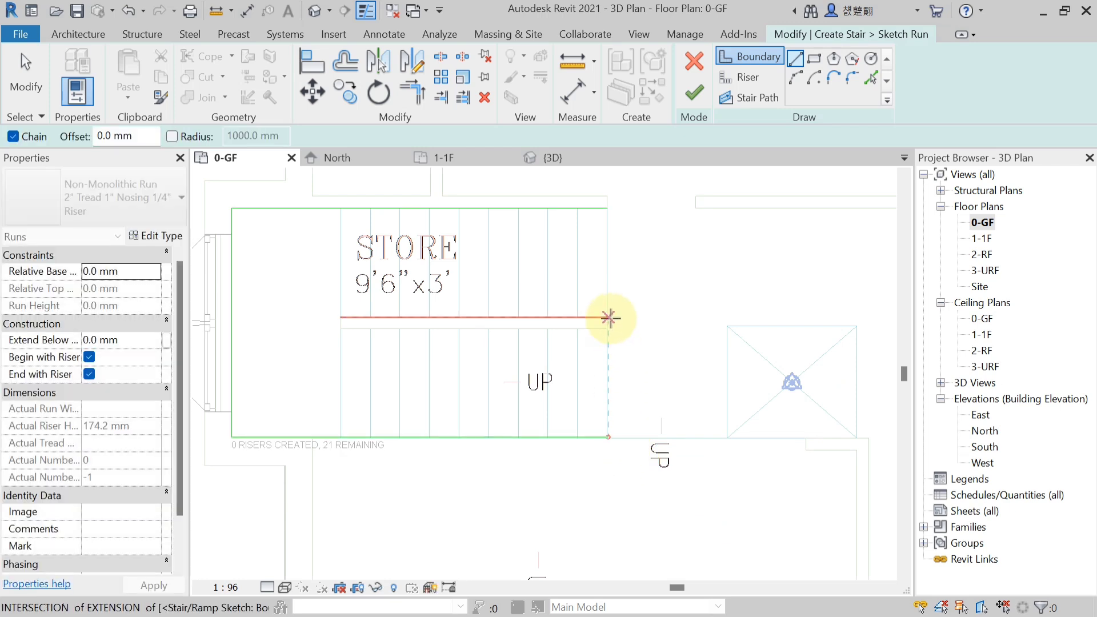
pyautogui.click(340, 317)
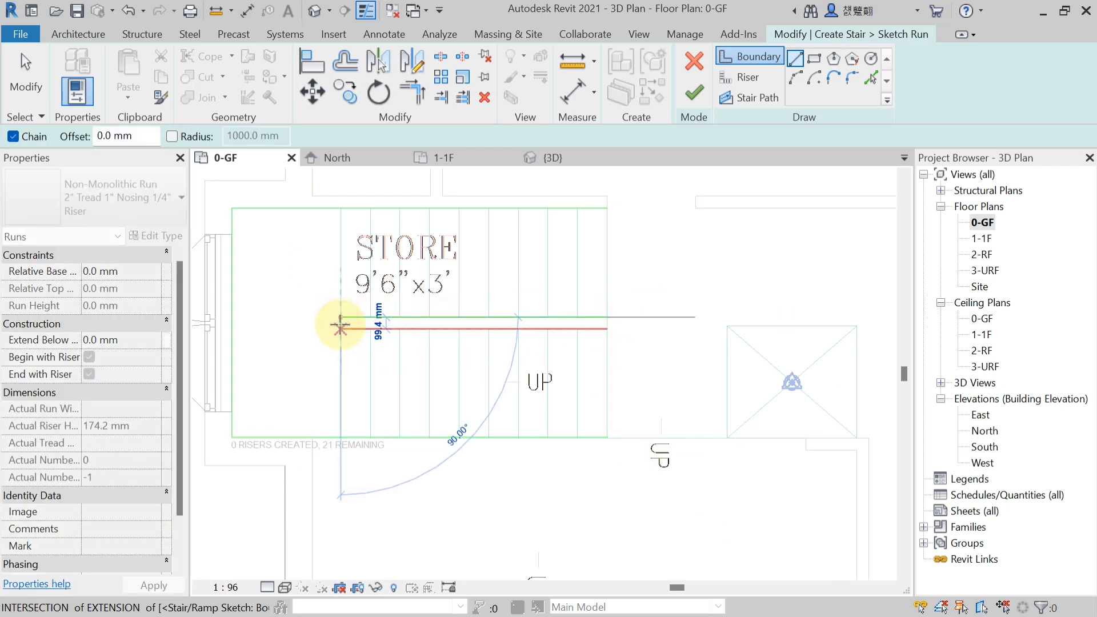
pyautogui.click(607, 329)
pyautogui.press('Escape')
pyautogui.scroll(-5, 644, 389)
pyautogui.press('Escape')
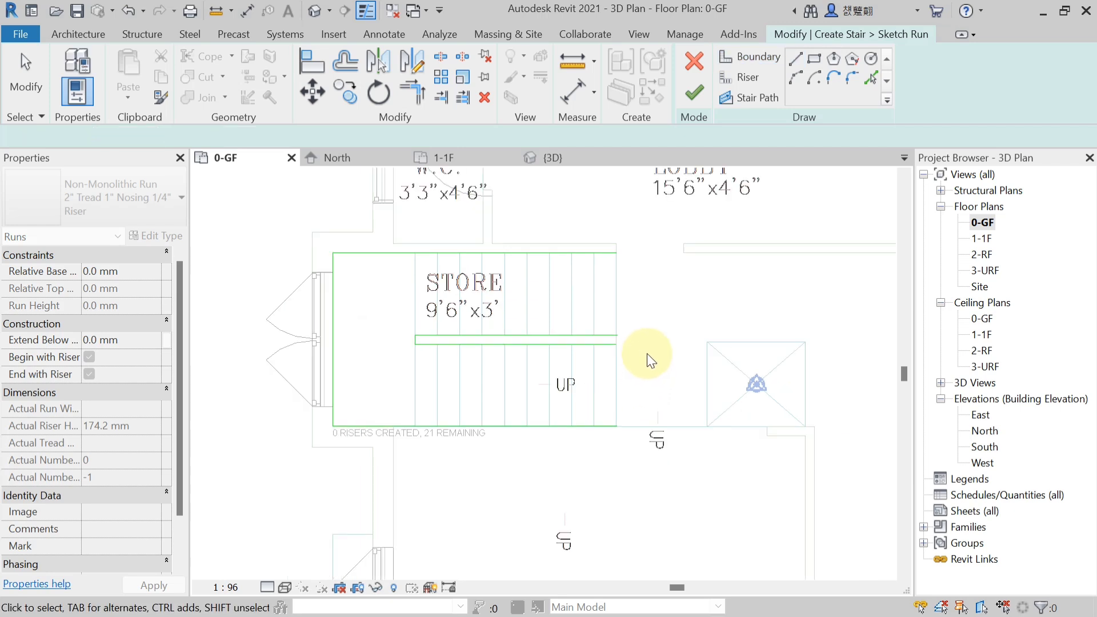
# Draw the first riser line across the open end of the upper flight, from the outer boundary to the inner boundary.
pyautogui.click(752, 82)
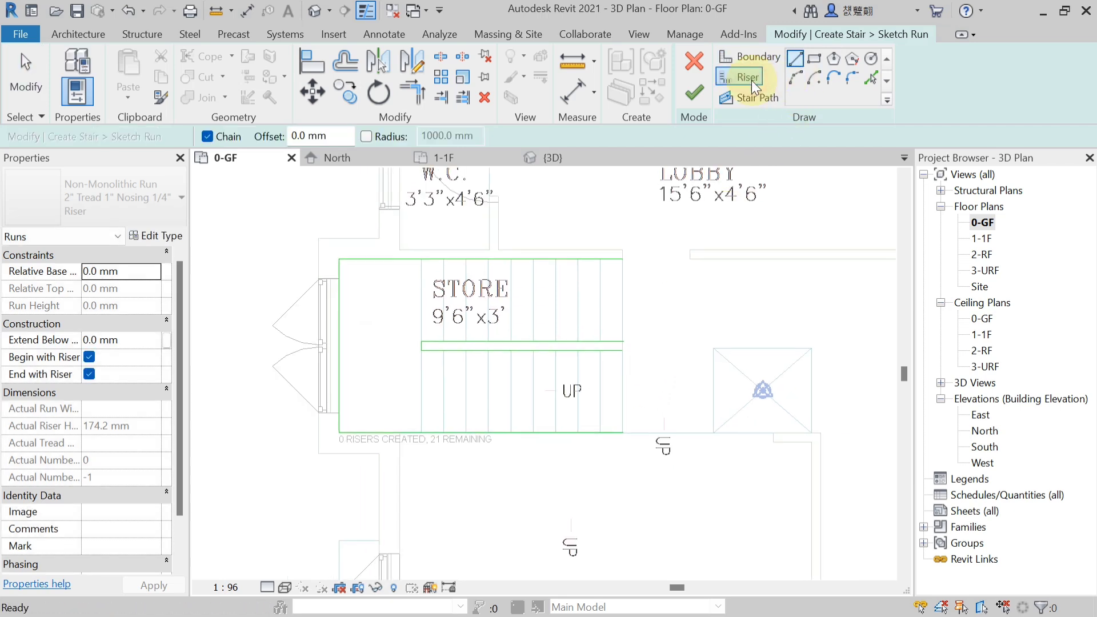
pyautogui.scroll(1, 623, 267)
pyautogui.scroll(1, 623, 267)
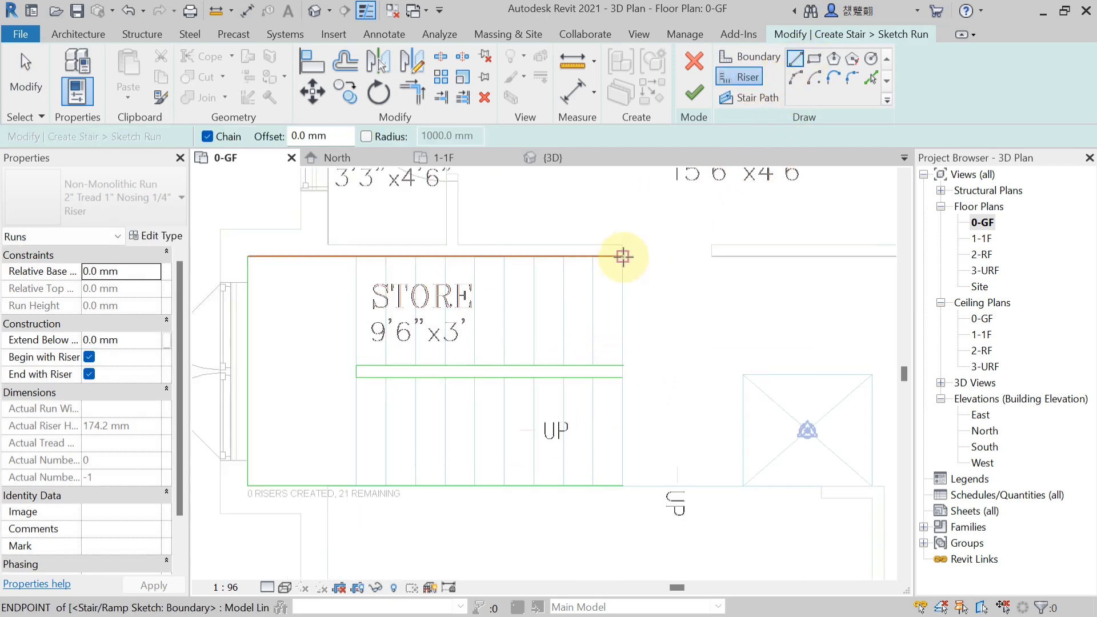
pyautogui.click(623, 257)
pyautogui.click(623, 365)
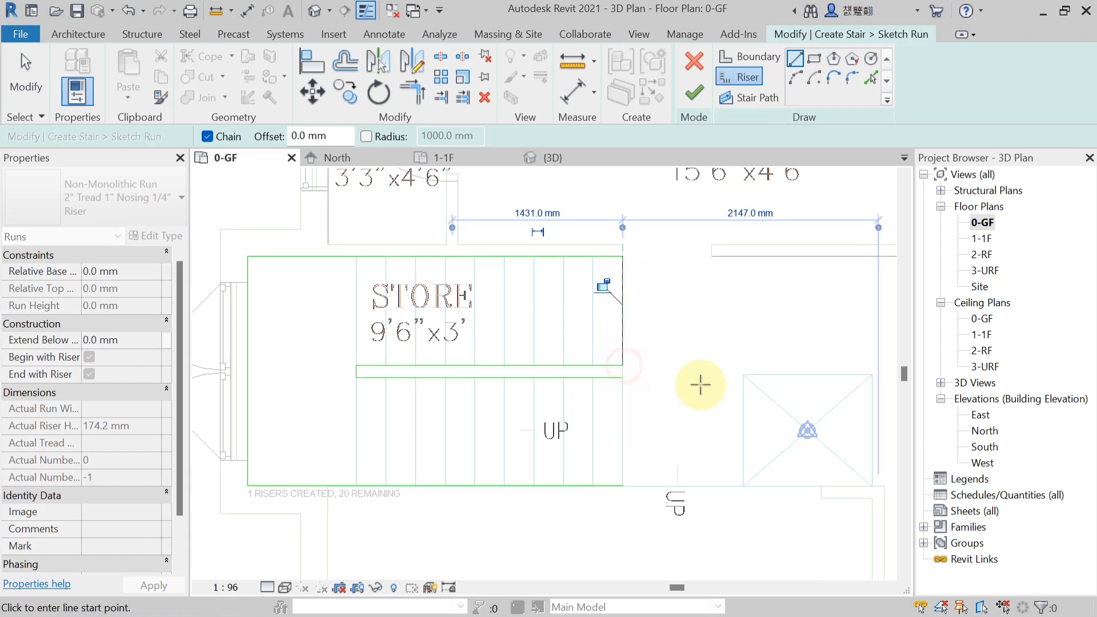
pyautogui.press('Escape')
pyautogui.press('Escape')
# Copy the riser line with Multiple enabled onto the nine remaining tread lines of the upper flight.
pyautogui.click(625, 308)
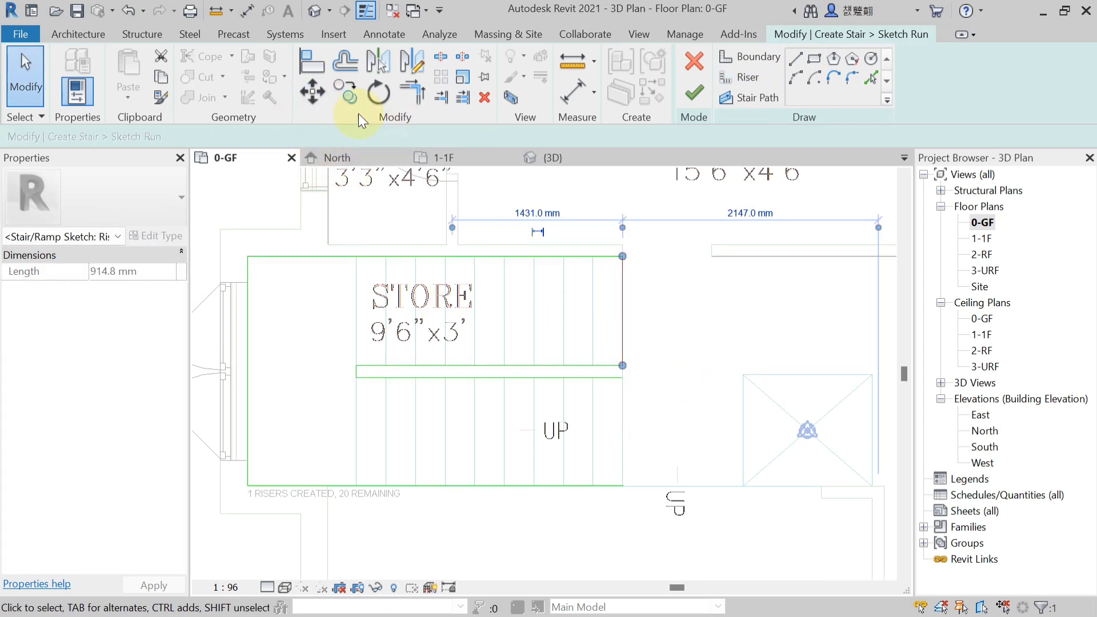
pyautogui.click(344, 92)
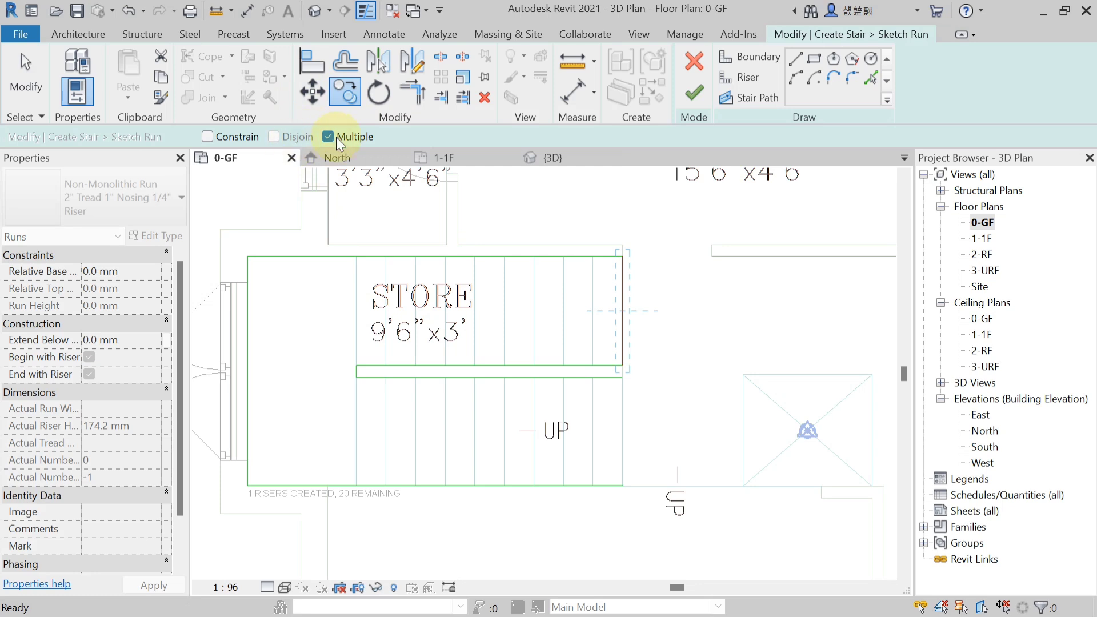
pyautogui.click(623, 257)
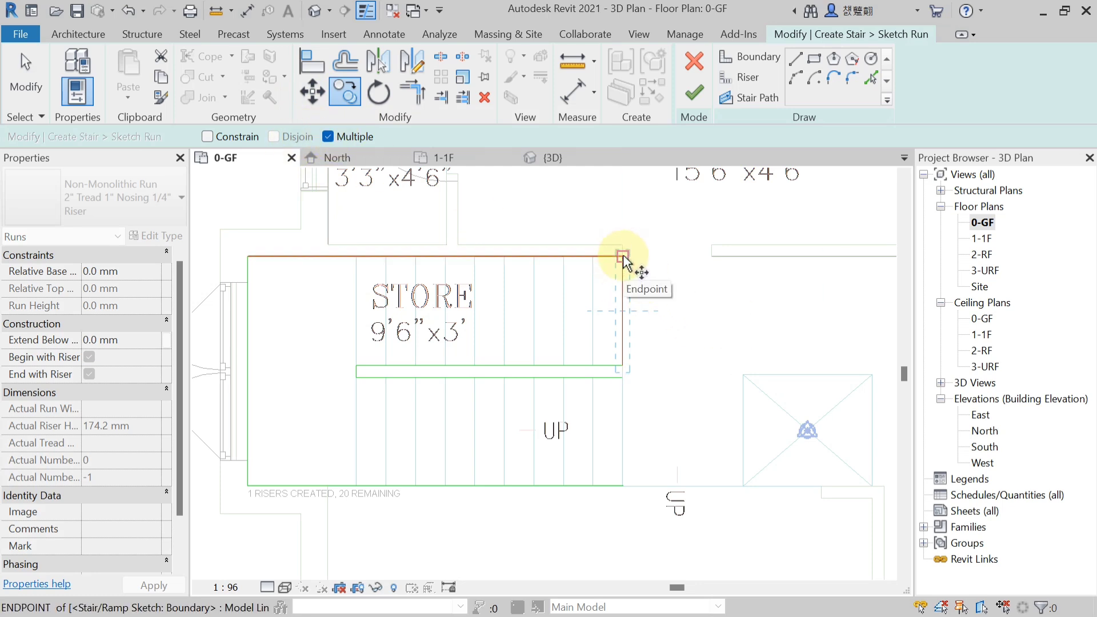
pyautogui.click(593, 257)
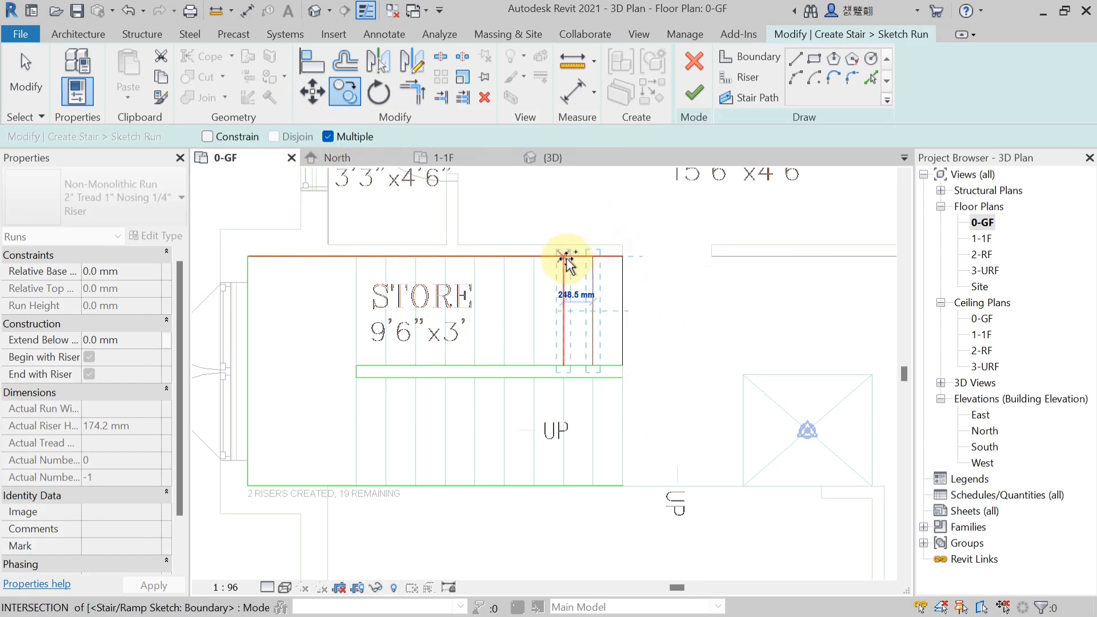
pyautogui.click(564, 256)
pyautogui.click(534, 257)
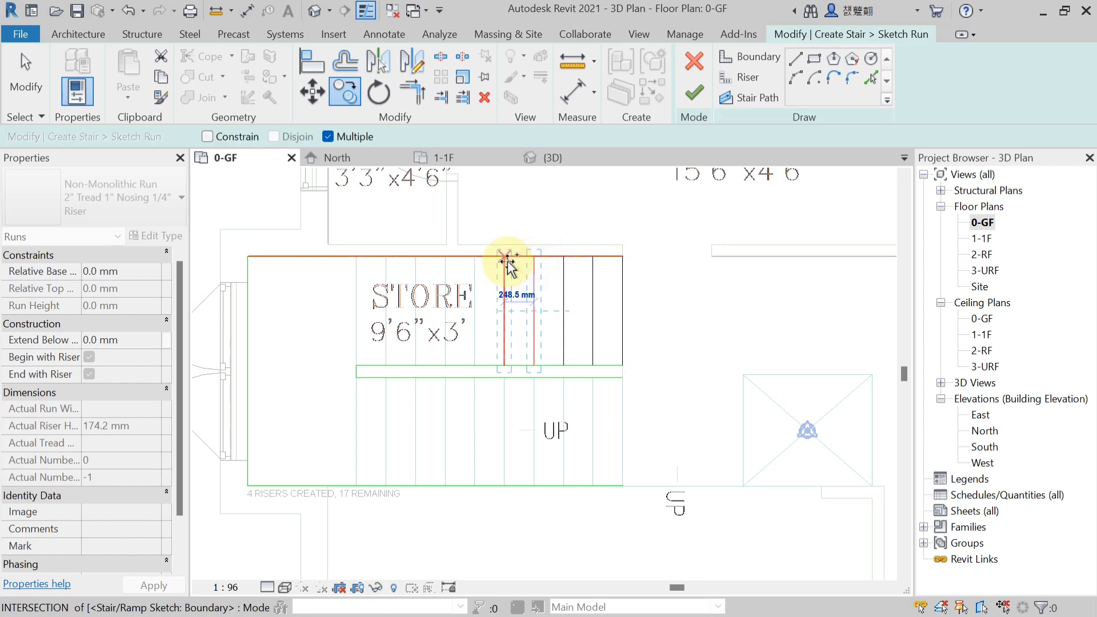
pyautogui.click(505, 257)
pyautogui.click(475, 257)
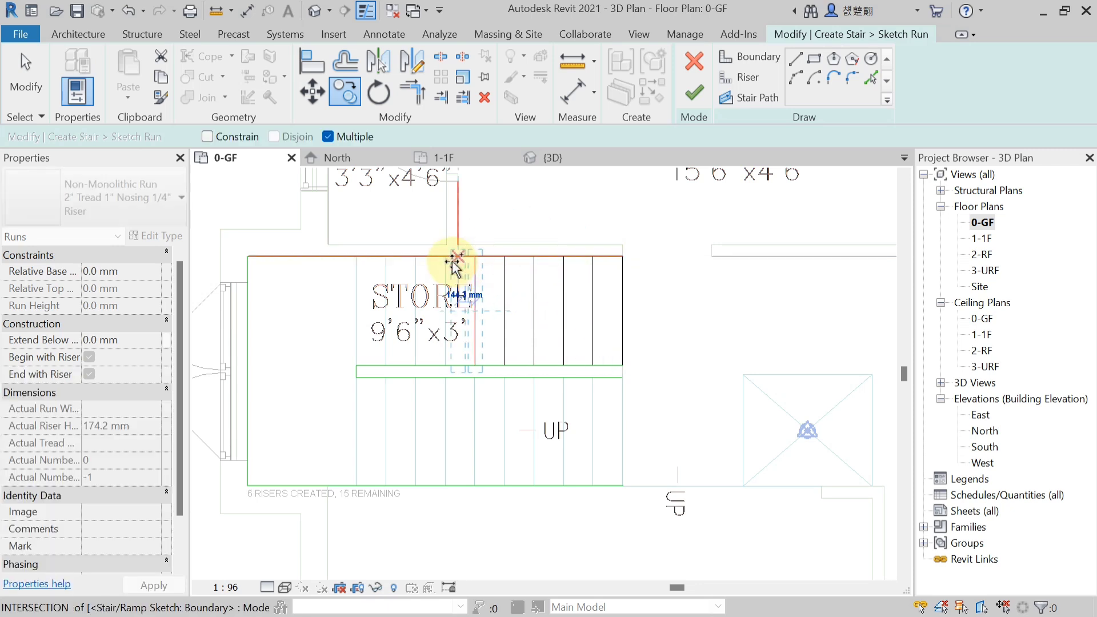
pyautogui.click(446, 256)
pyautogui.click(416, 257)
pyautogui.click(387, 256)
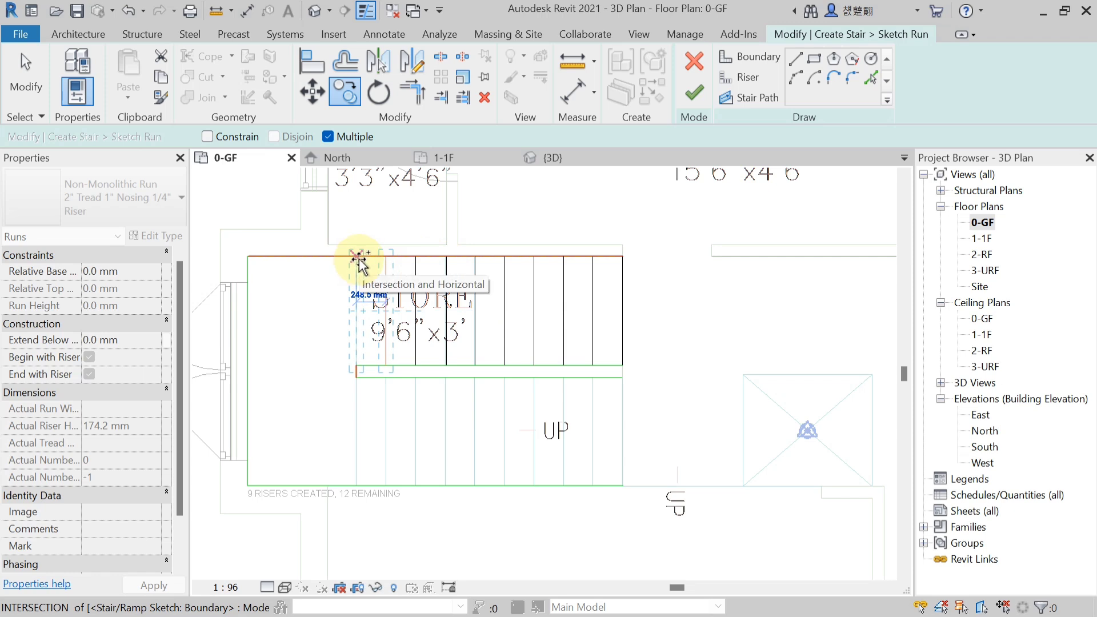
pyautogui.click(359, 260)
pyautogui.press('Escape')
pyautogui.press('Escape')
# Mirror the ten upper-flight risers onto the lower flight, using the centre line of the narrow divider as the axis.
pyautogui.moveTo(666, 306); pyautogui.dragTo(303, 324)
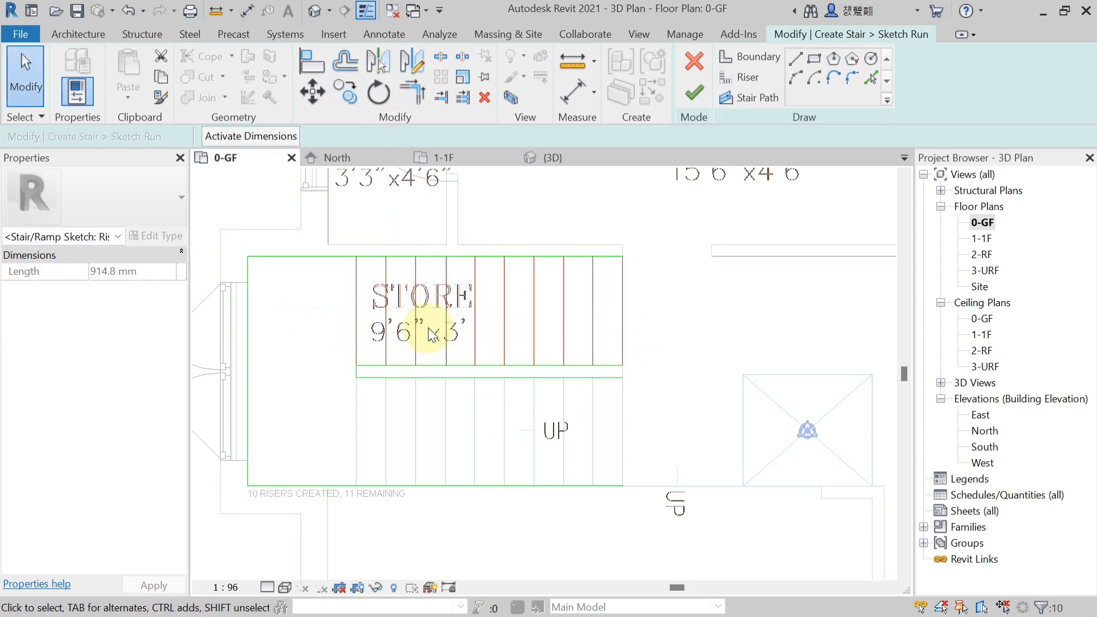
pyautogui.click(410, 60)
pyautogui.click(348, 380)
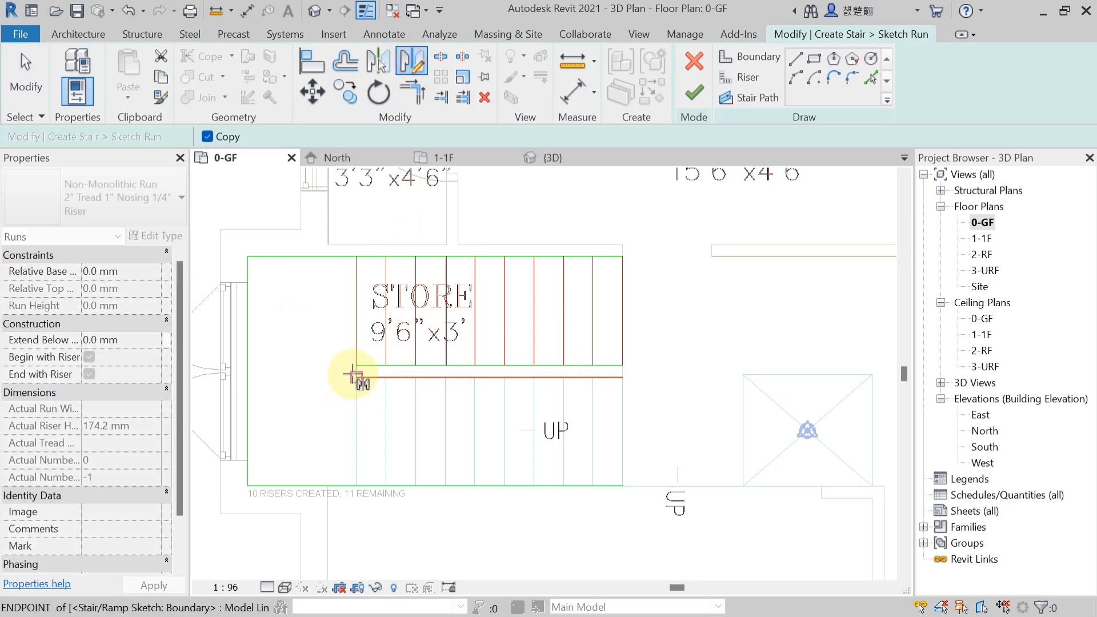
pyautogui.scroll(3, 352, 378)
pyautogui.scroll(-2, 354, 374)
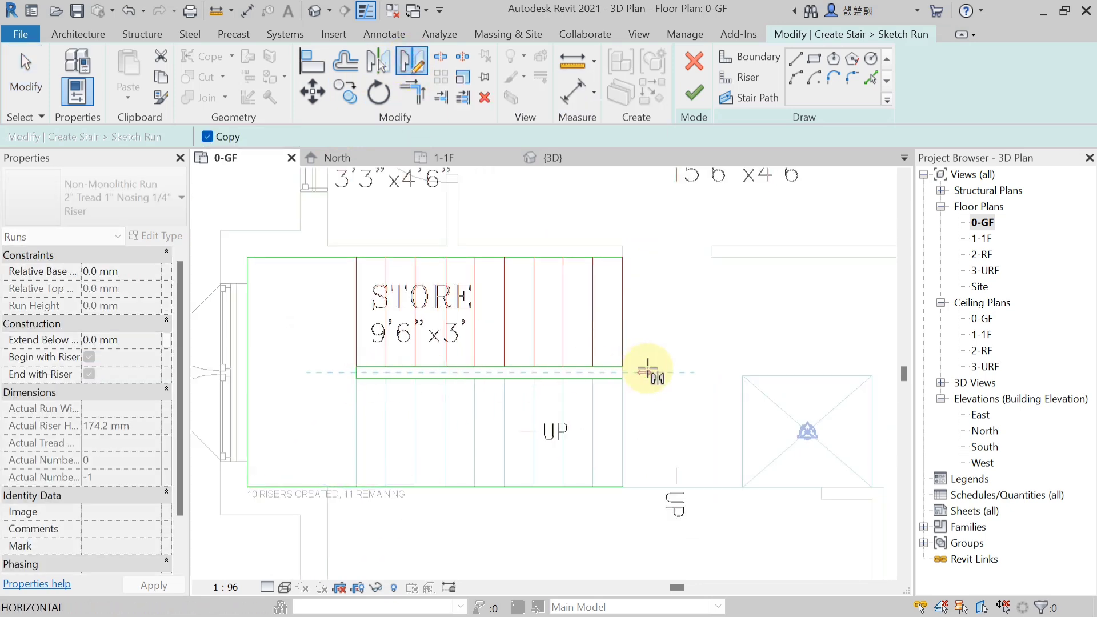
pyautogui.click(648, 368)
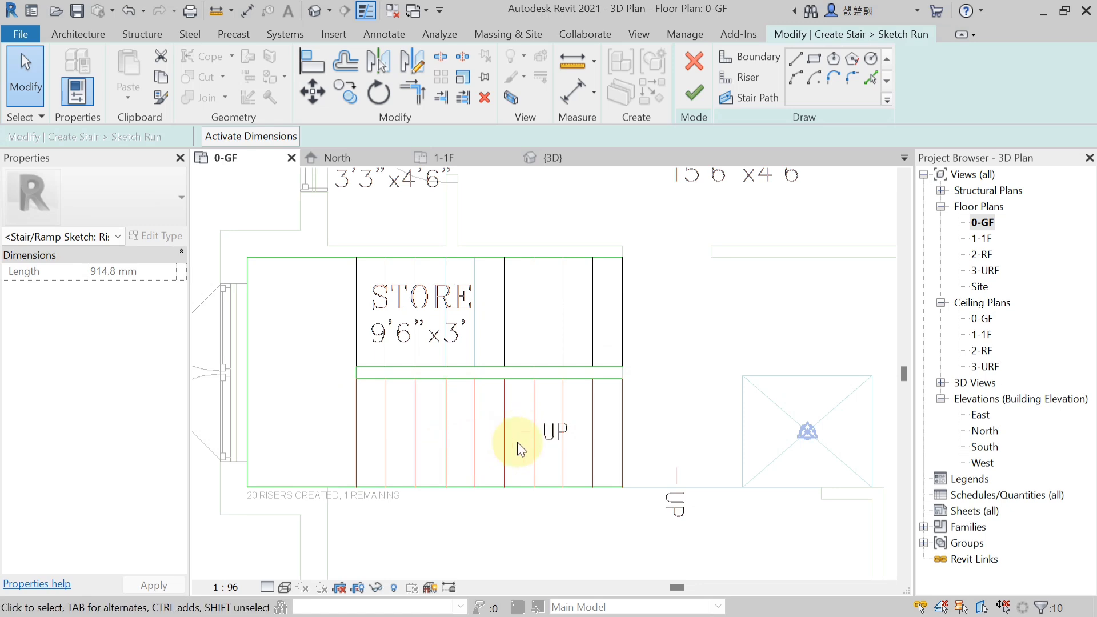
pyautogui.click(660, 435)
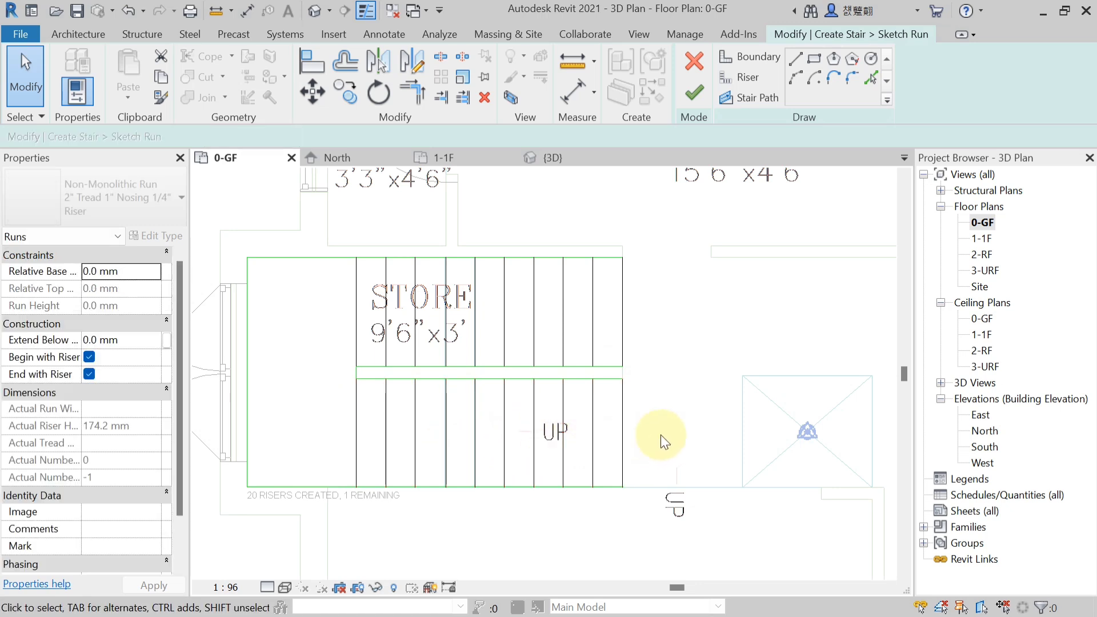
# Draw the U-shaped stair path from the middle of the UP flight's first riser, about 1000 mm across the landing, and back along the upper flight.
pyautogui.click(751, 100)
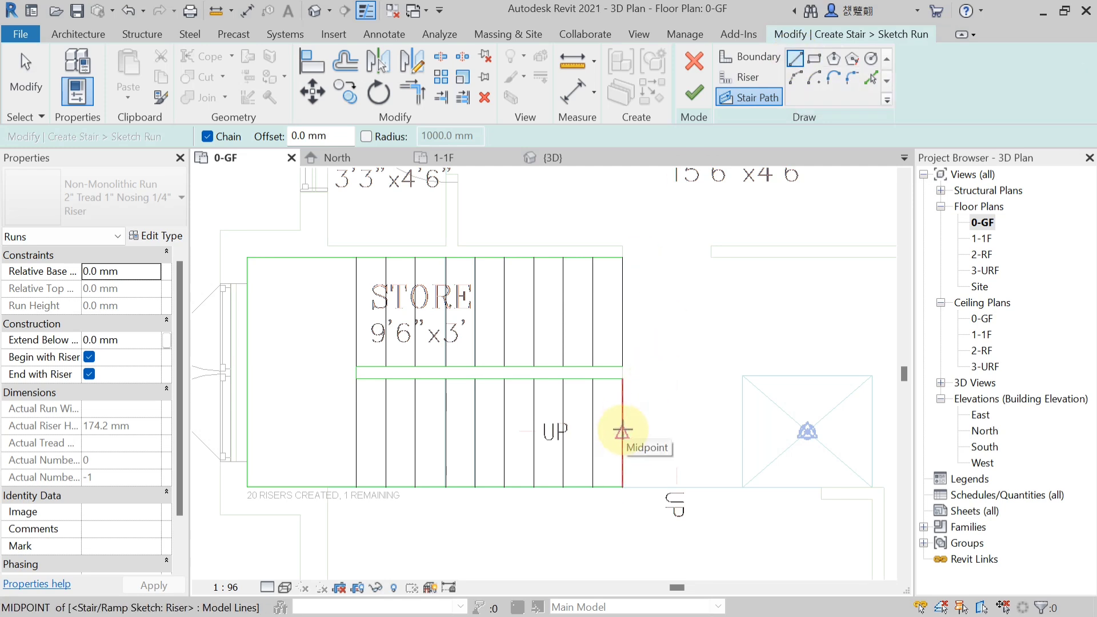
pyautogui.click(623, 431)
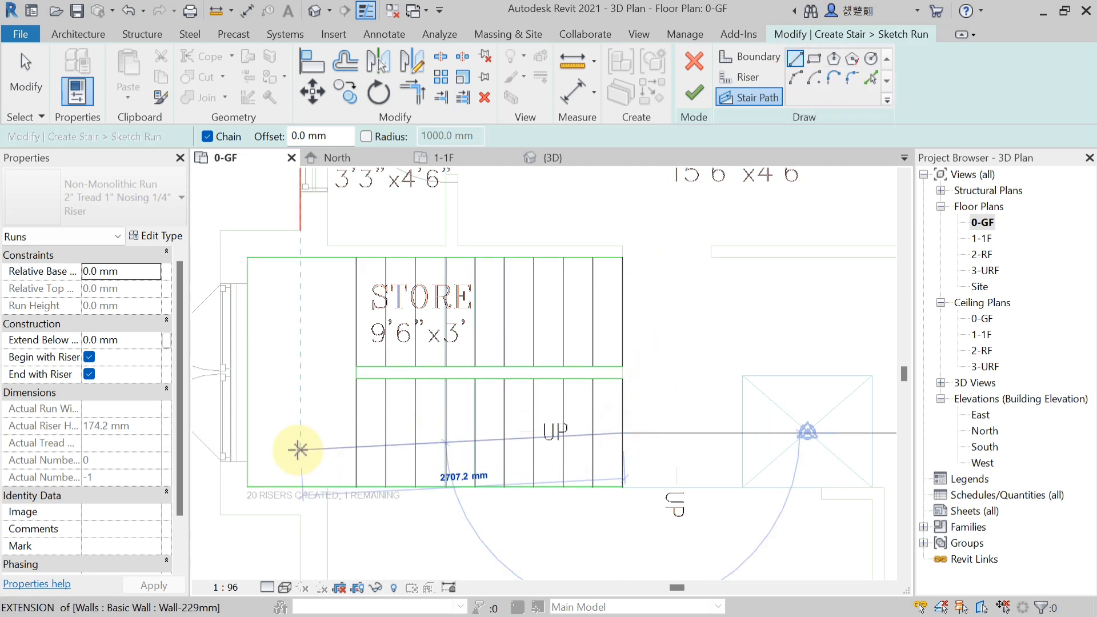
pyautogui.click(307, 429)
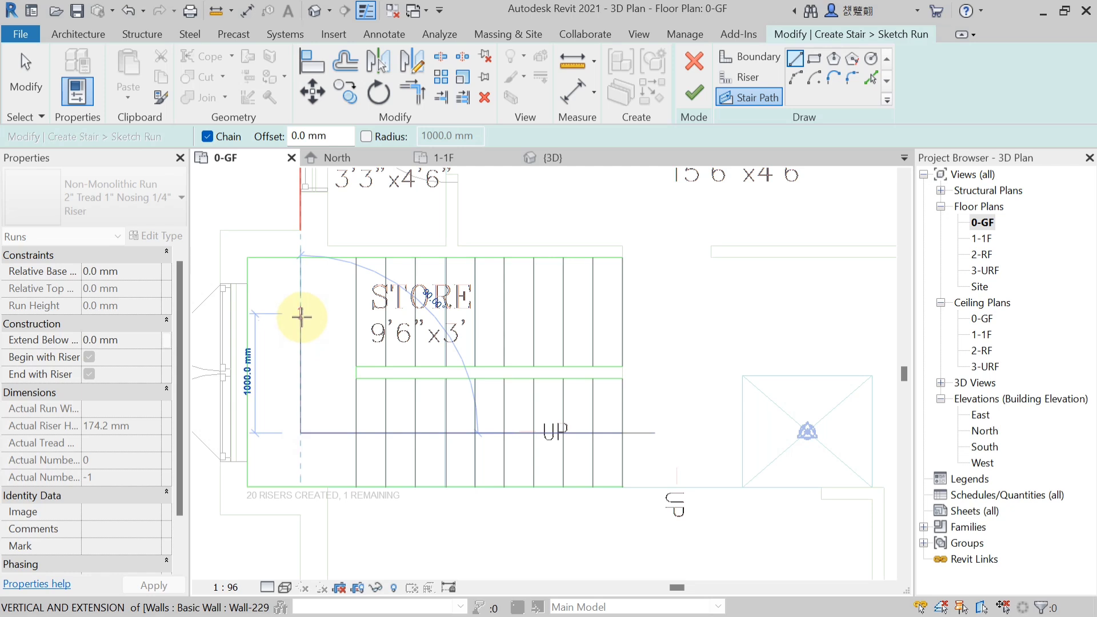
pyautogui.click(302, 315)
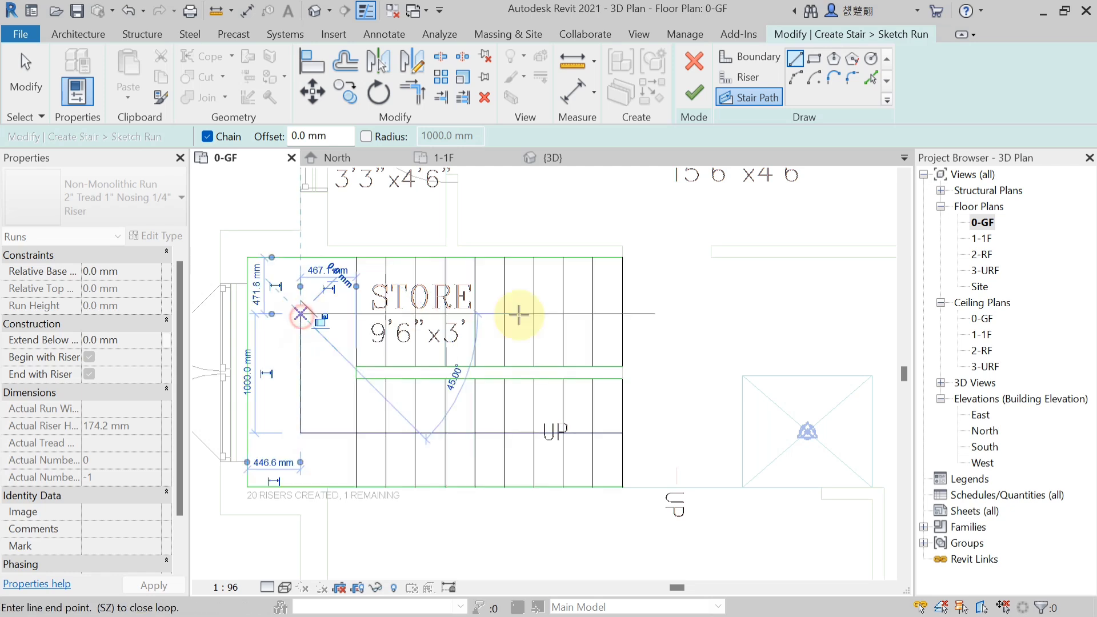
pyautogui.click(658, 389)
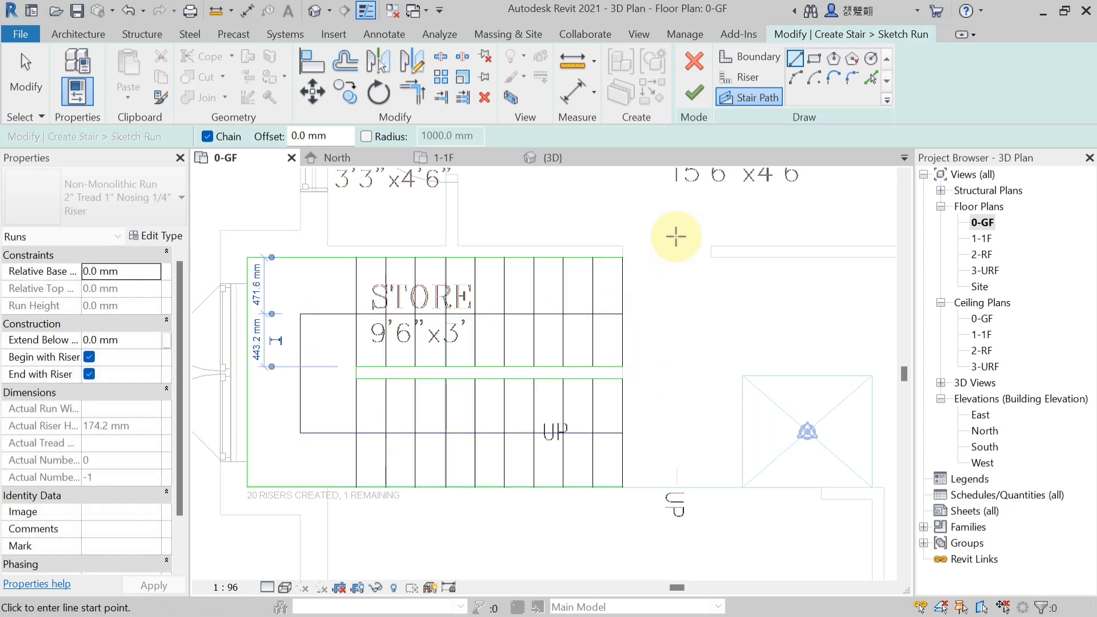
# Finish the run sketch and complete the stair.
pyautogui.click(696, 98)
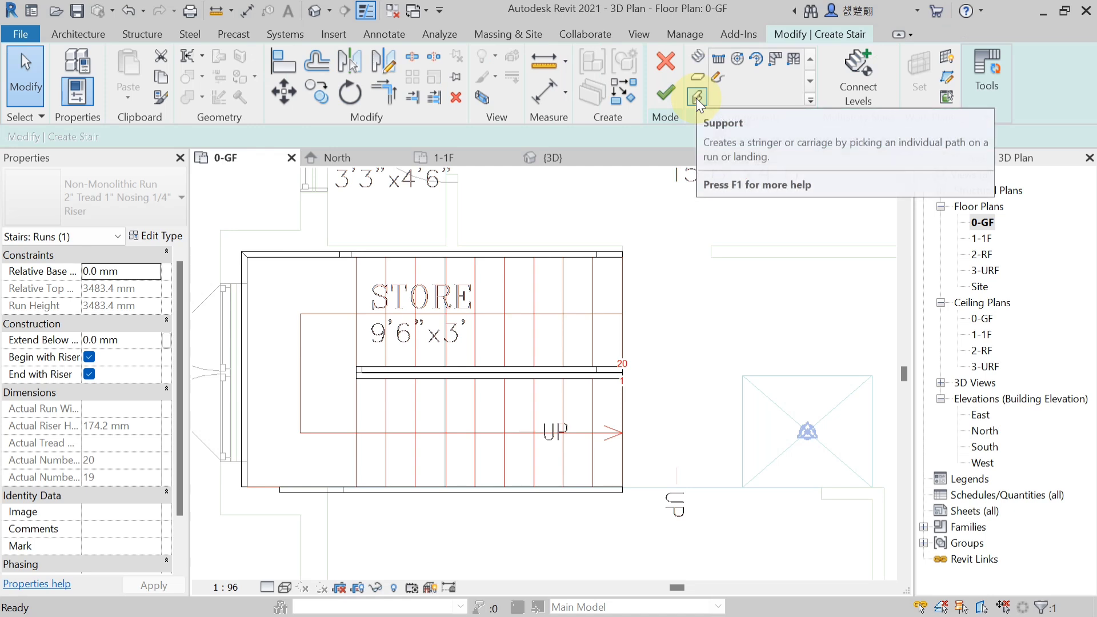
pyautogui.click(563, 430)
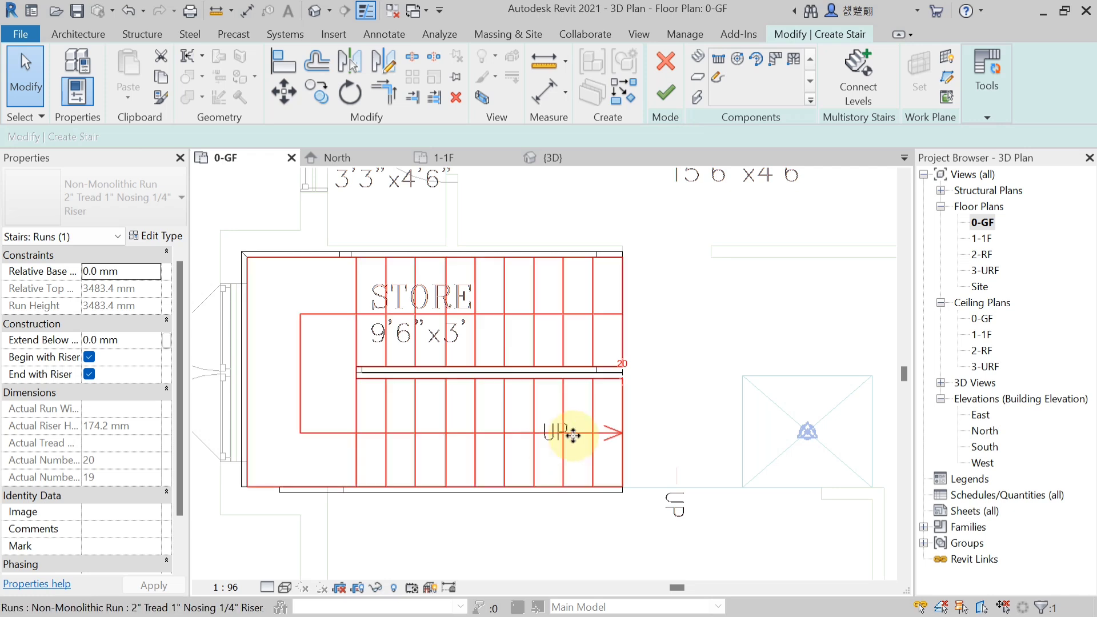
pyautogui.click(665, 93)
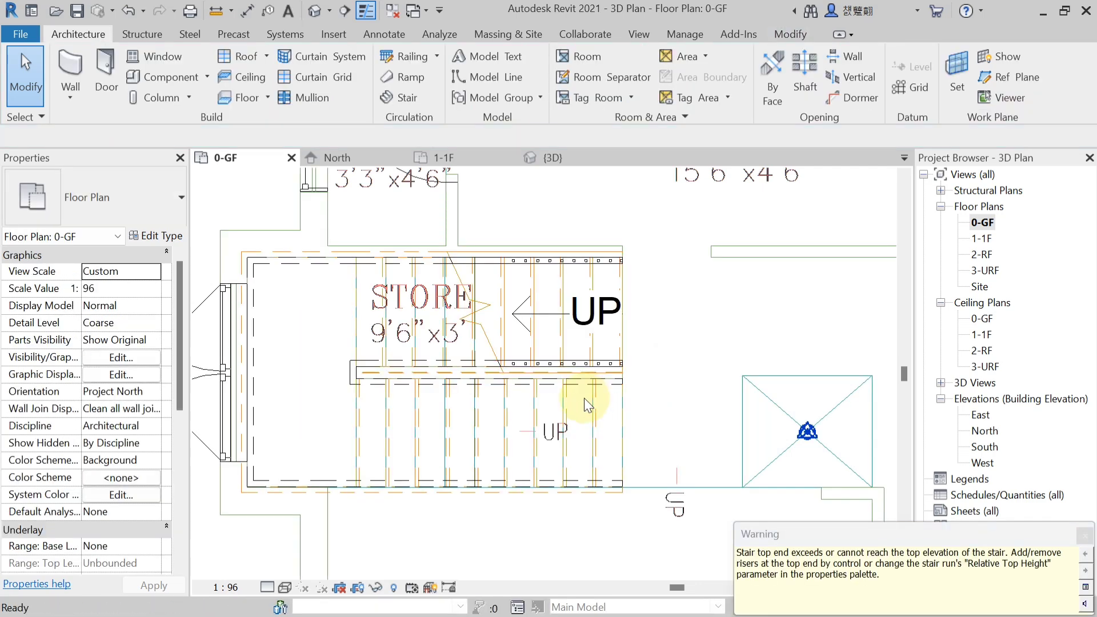
# Flip the stair's up direction so that it starts from the lower flight marked UP on the plan.
pyautogui.scroll(-2, 566, 410)
pyautogui.scroll(2, 605, 369)
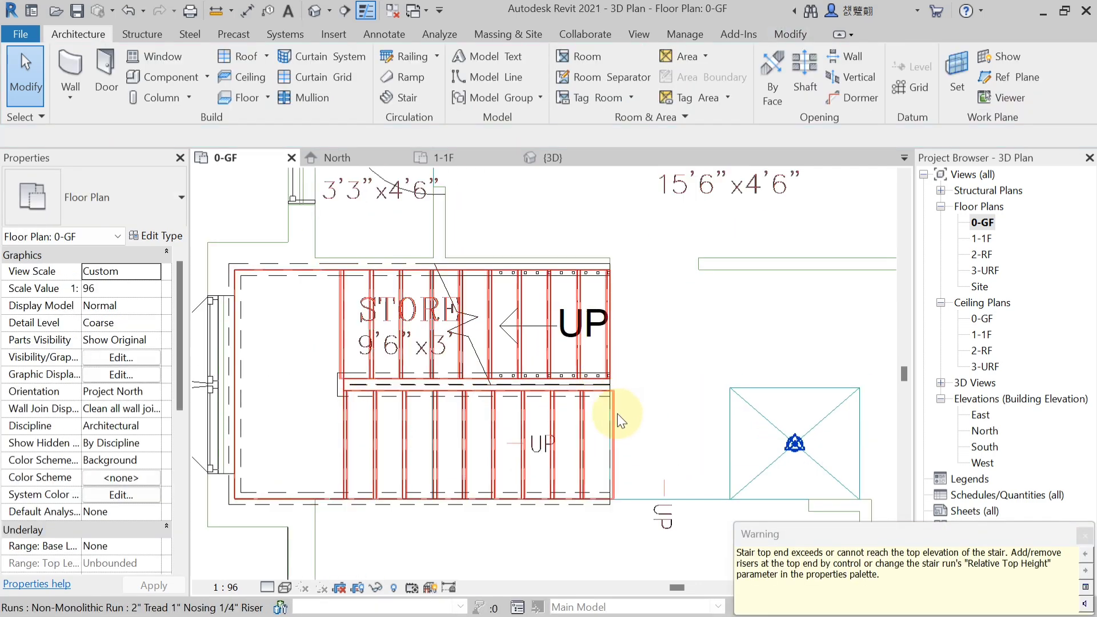
pyautogui.scroll(2, 583, 340)
pyautogui.scroll(-2, 602, 312)
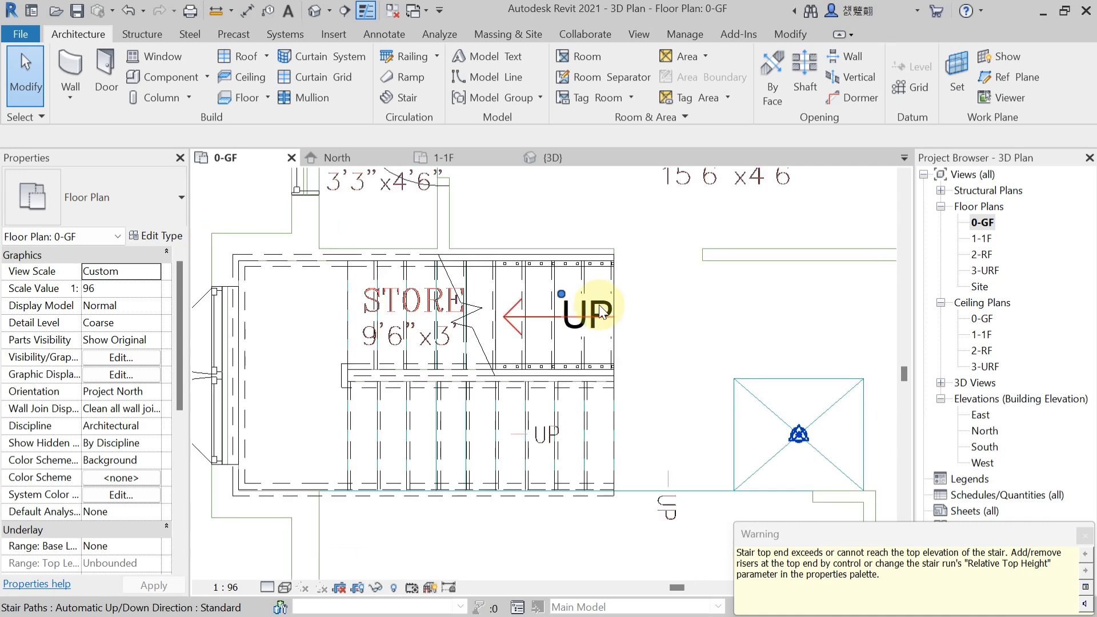
pyautogui.click(532, 320)
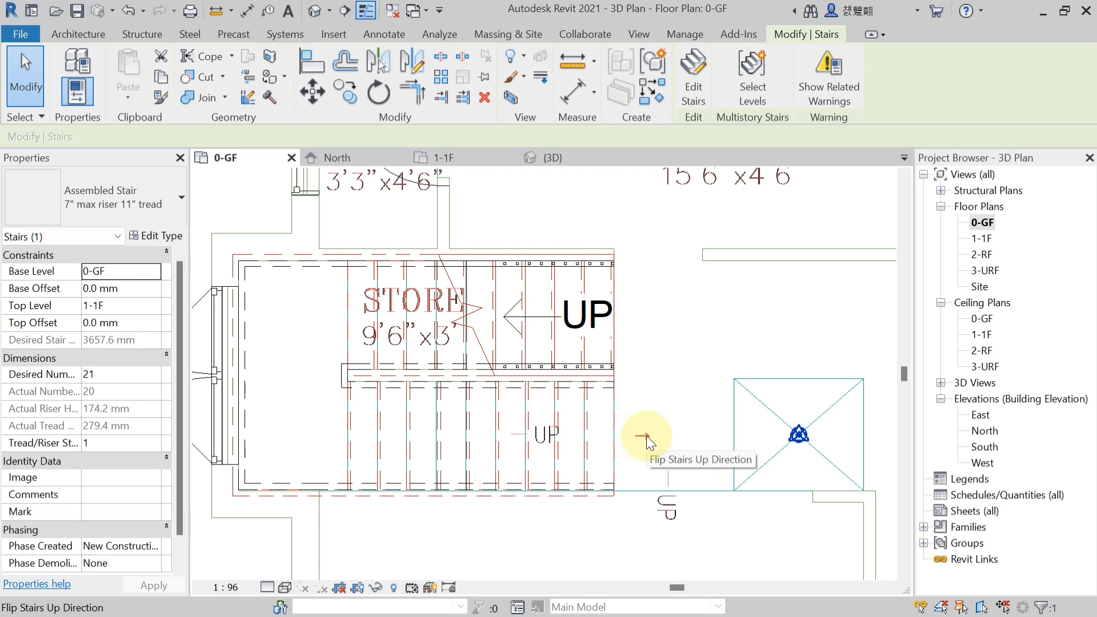
pyautogui.click(645, 436)
pyautogui.press('Escape')
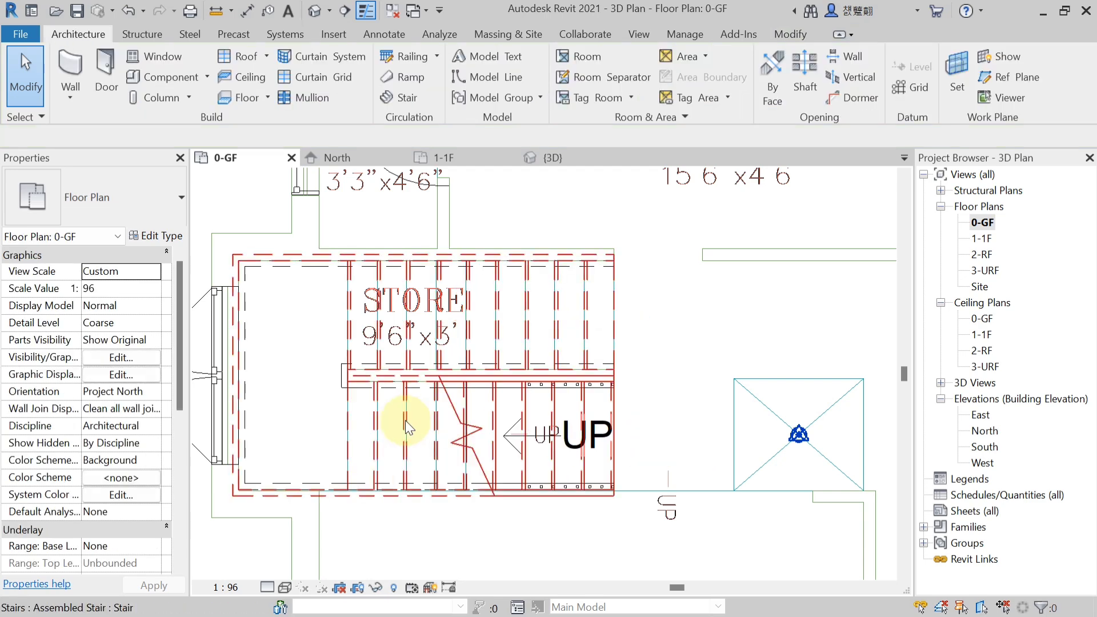
# Open the 3D view and remove the ground-floor window wall in front of the stair to expose the landing.
pyautogui.scroll(-2, 712, 391)
pyautogui.moveTo(661, 418); pyautogui.dragTo(605, 414, button='middle')
pyautogui.click(584, 161)
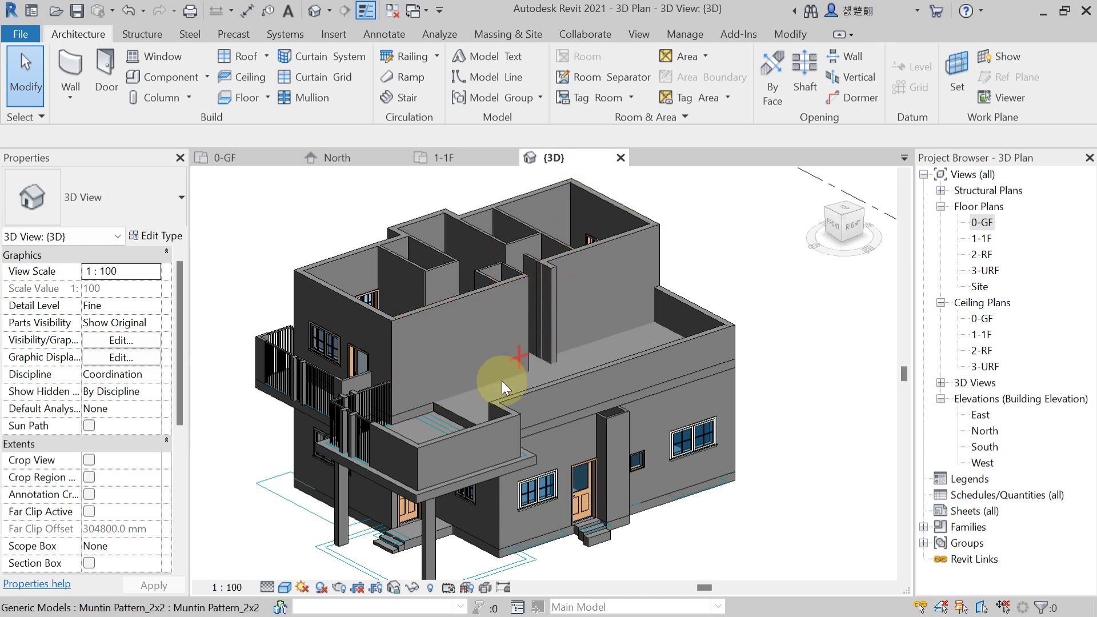
pyautogui.keyDown('shift'); pyautogui.moveTo(450, 424); pyautogui.dragTo(698, 387, button='middle'); pyautogui.keyUp('shift')
pyautogui.scroll(3, 471, 379)
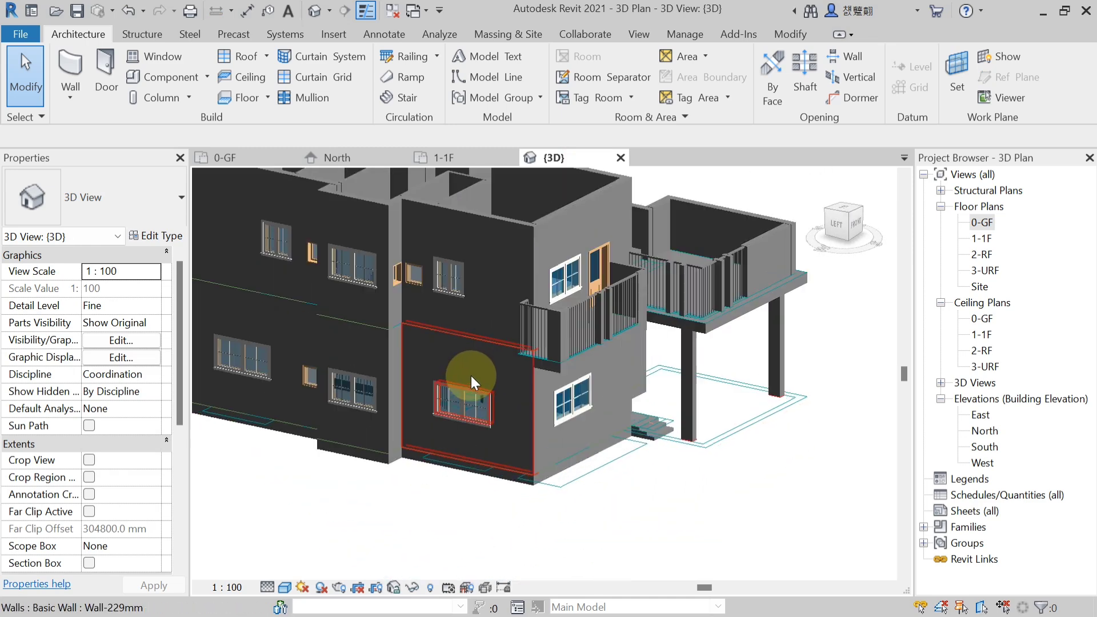
pyautogui.moveTo(361, 353); pyautogui.dragTo(412, 380)
pyautogui.moveTo(367, 409); pyautogui.dragTo(465, 419, button='middle')
pyautogui.click(396, 397)
pyautogui.scroll(5, 396, 415)
pyautogui.press('Escape')
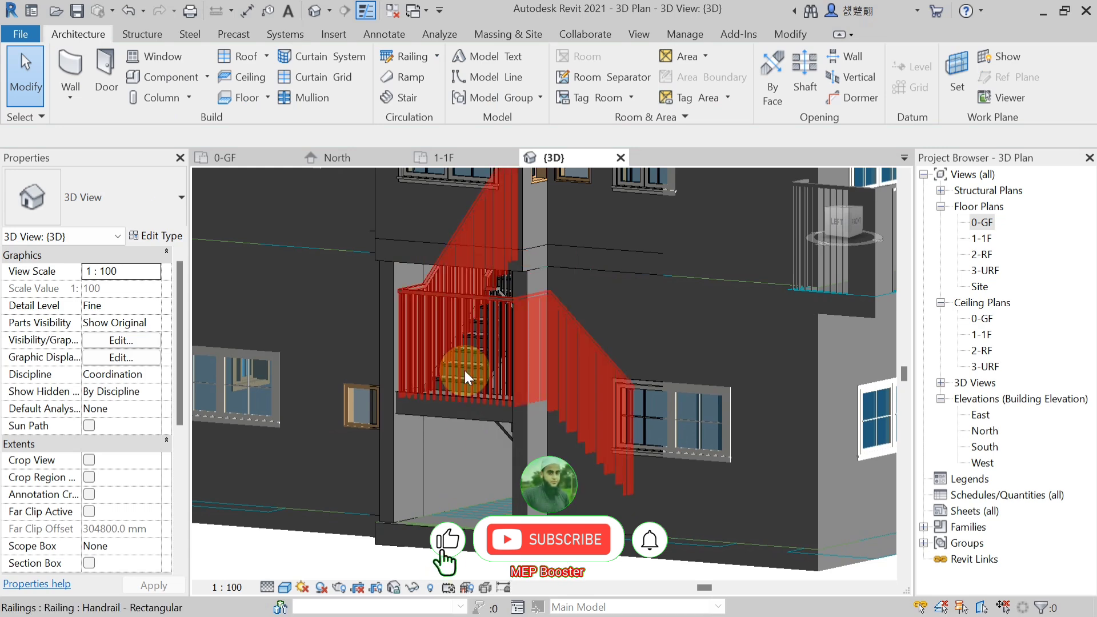
# Examine the stair, its landing and its railing through the wall opening from several angles.
pyautogui.click(464, 395)
pyautogui.keyDown('ctrl'); pyautogui.click(464, 410); pyautogui.keyUp('ctrl')
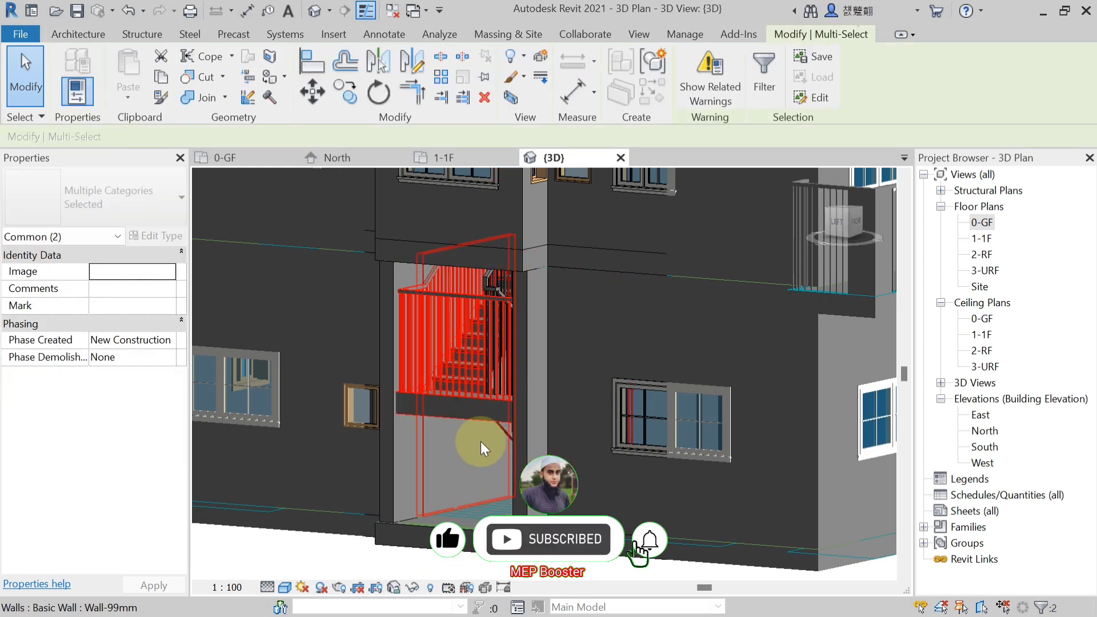
pyautogui.scroll(-1, 482, 503)
pyautogui.press('Escape')
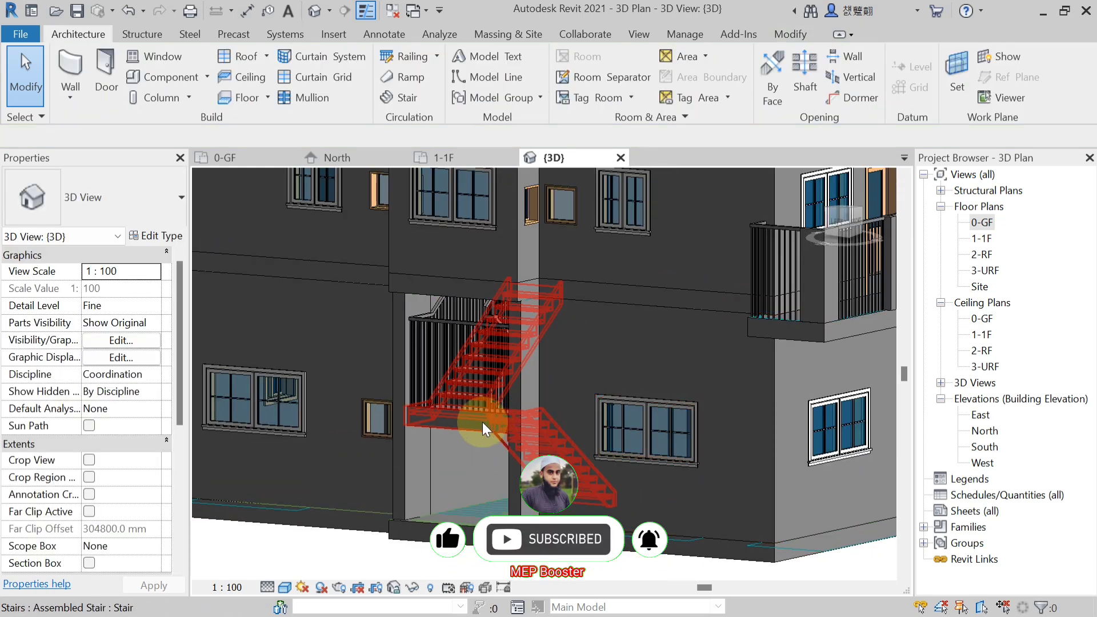
pyautogui.click(496, 442)
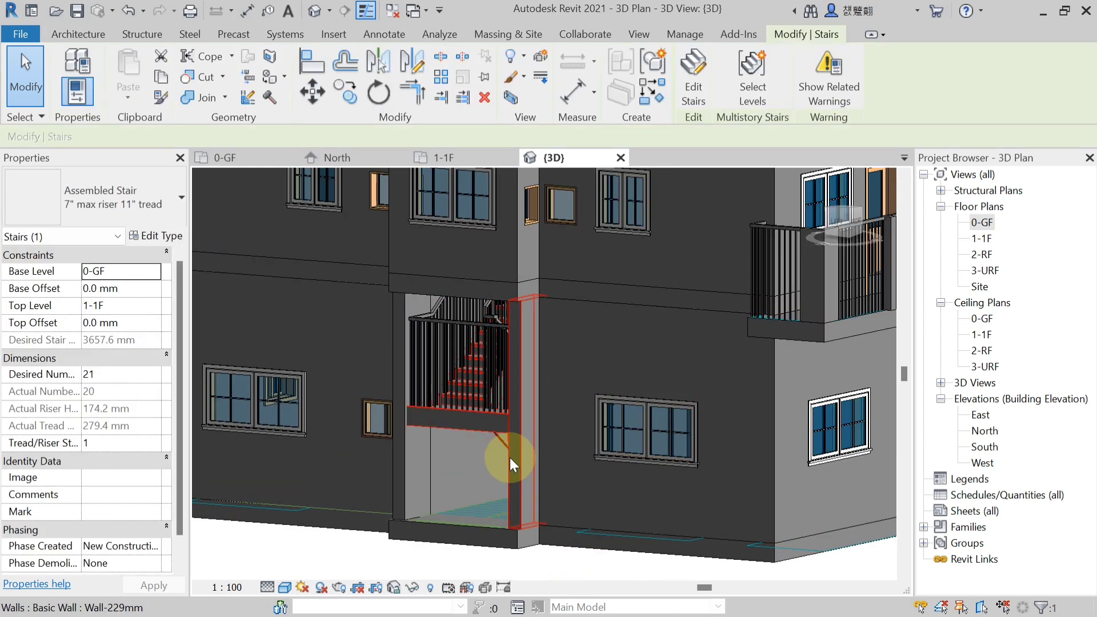
pyautogui.keyDown('ctrl'); pyautogui.click(433, 346); pyautogui.keyUp('ctrl')
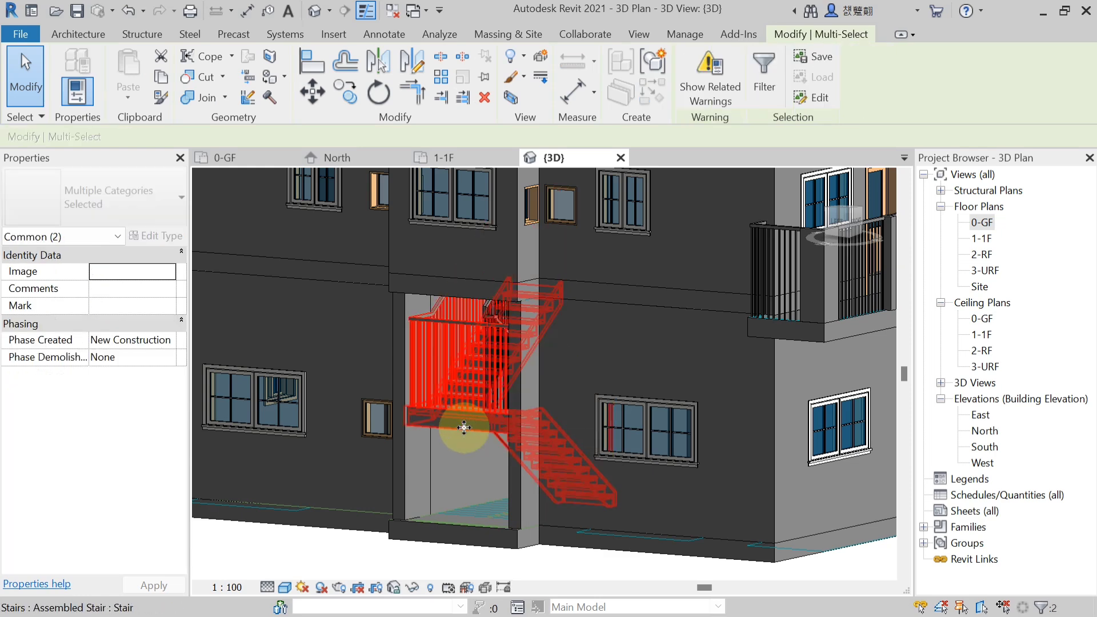
pyautogui.press('Escape')
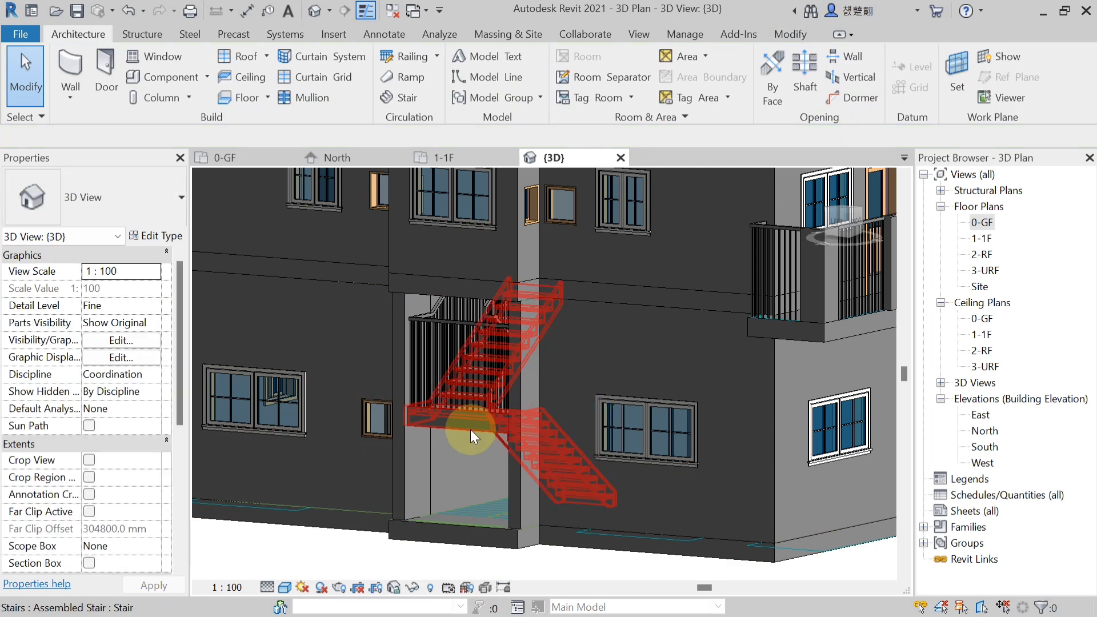
pyautogui.click(471, 430)
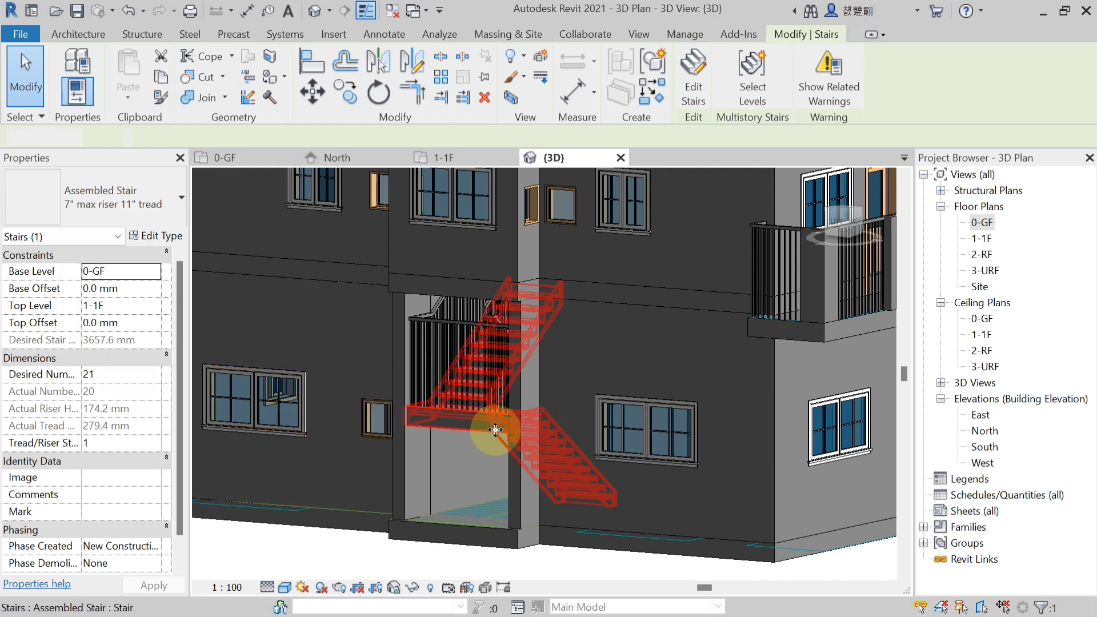
pyautogui.press('Escape')
pyautogui.keyDown('shift'); pyautogui.moveTo(454, 434); pyautogui.dragTo(484, 492, button='middle'); pyautogui.keyUp('shift')
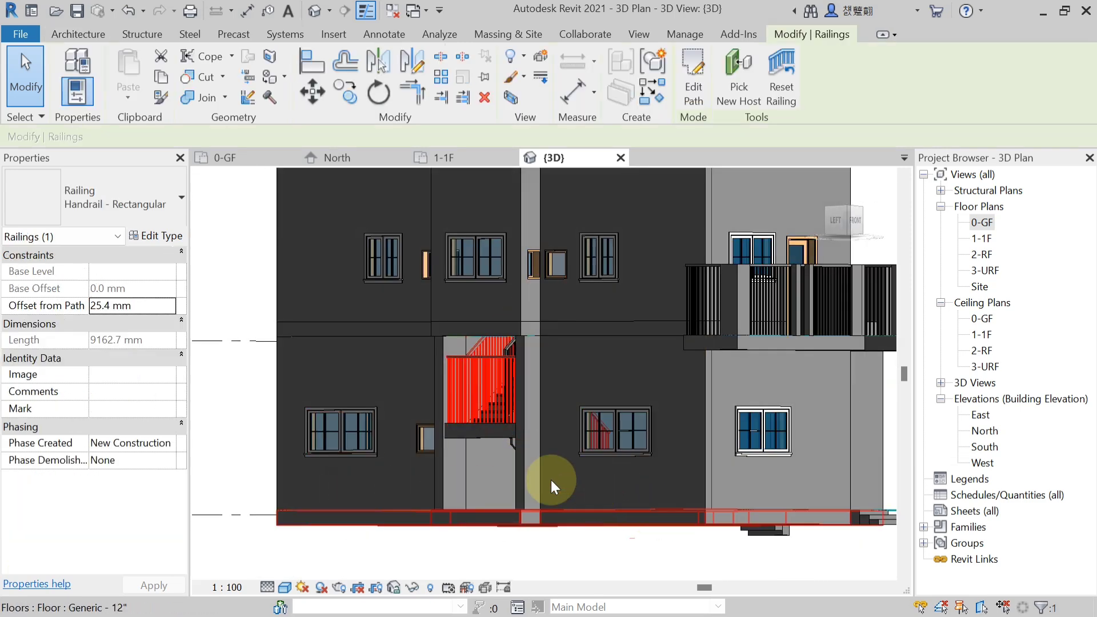
pyautogui.press('Escape')
pyautogui.keyDown('shift'); pyautogui.moveTo(538, 466); pyautogui.dragTo(659, 492, button='middle'); pyautogui.keyUp('shift')
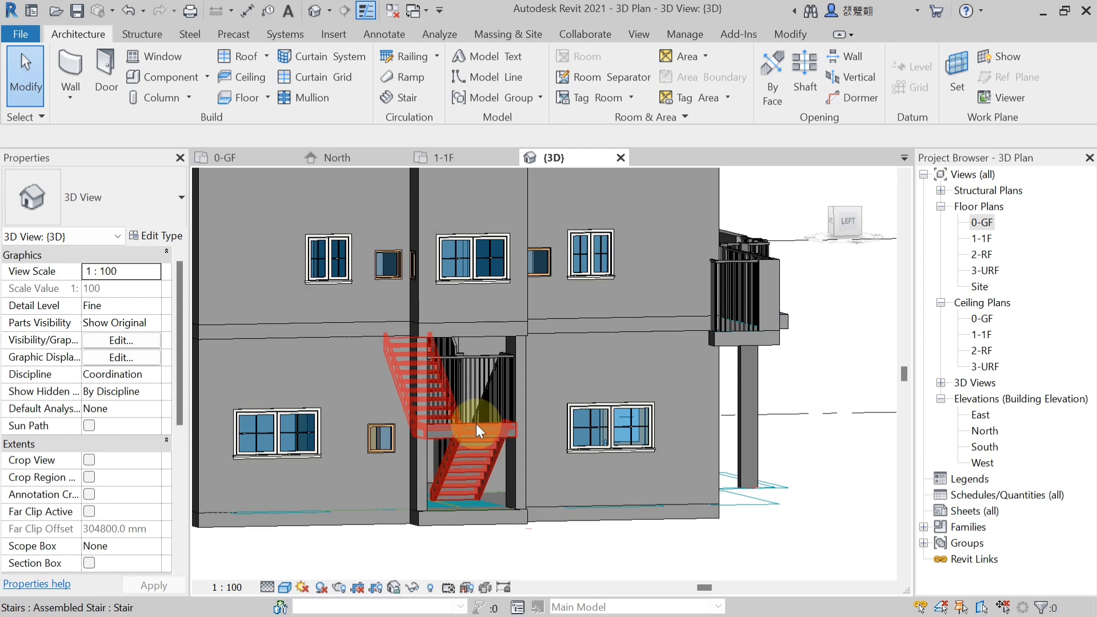
# Remove the first-floor window wall above the opening to examine the stair's upper end, and restore both removed walls.
pyautogui.keyDown('shift'); pyautogui.moveTo(469, 372); pyautogui.dragTo(557, 403, button='middle'); pyautogui.keyUp('shift')
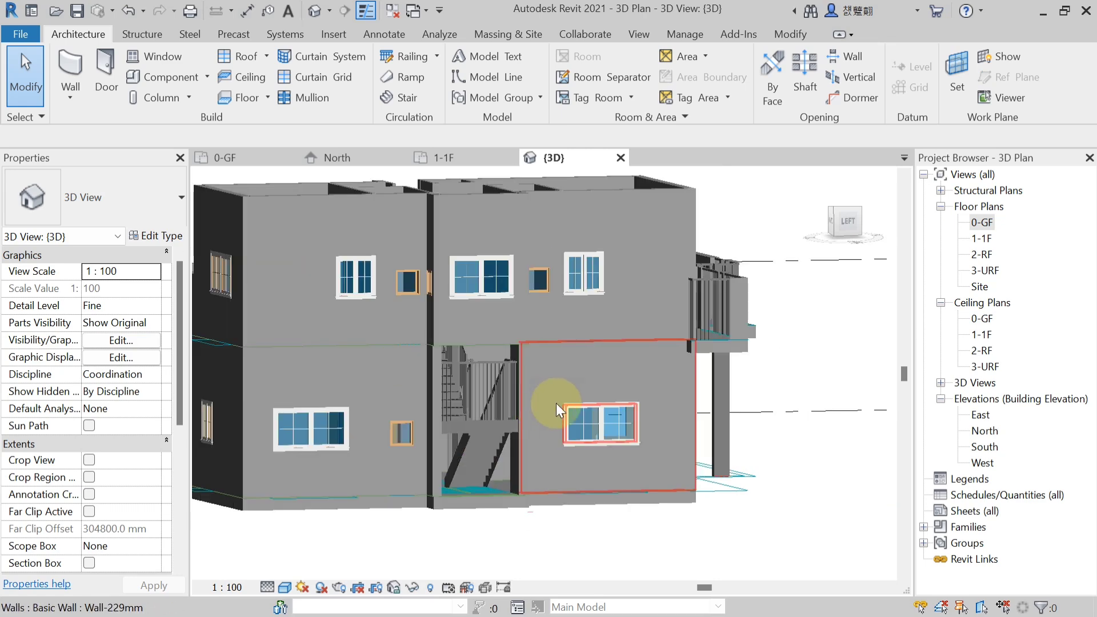
pyautogui.click(495, 320)
pyautogui.press('Escape')
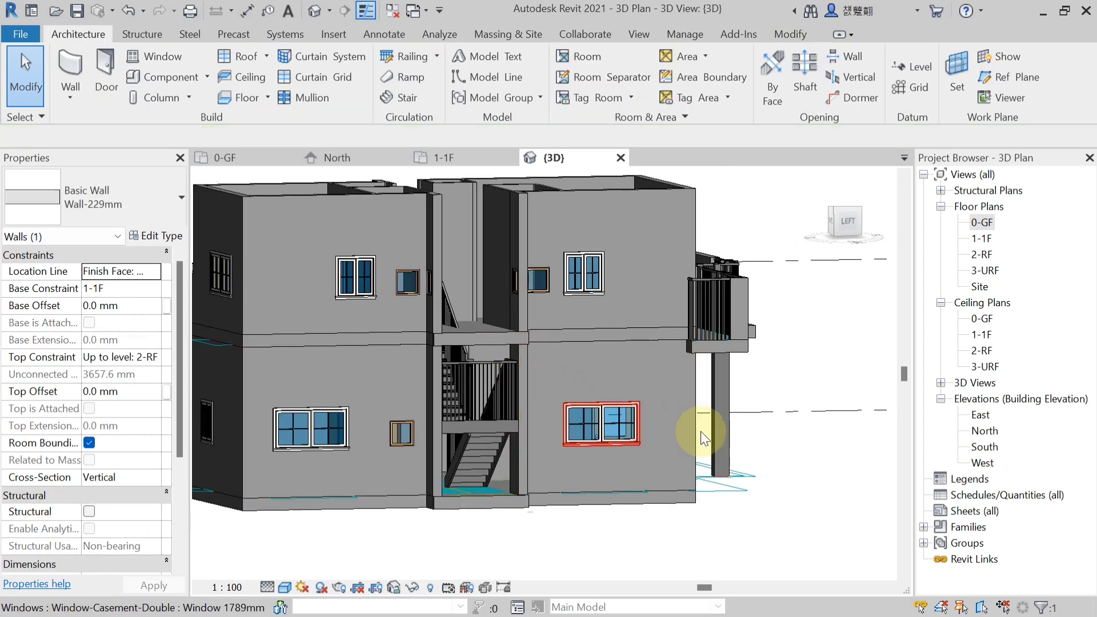
pyautogui.keyDown('shift'); pyautogui.moveTo(860, 455); pyautogui.dragTo(784, 465, button='middle'); pyautogui.keyUp('shift')
pyautogui.keyDown('shift'); pyautogui.moveTo(469, 444); pyautogui.dragTo(489, 391, button='middle'); pyautogui.keyUp('shift')
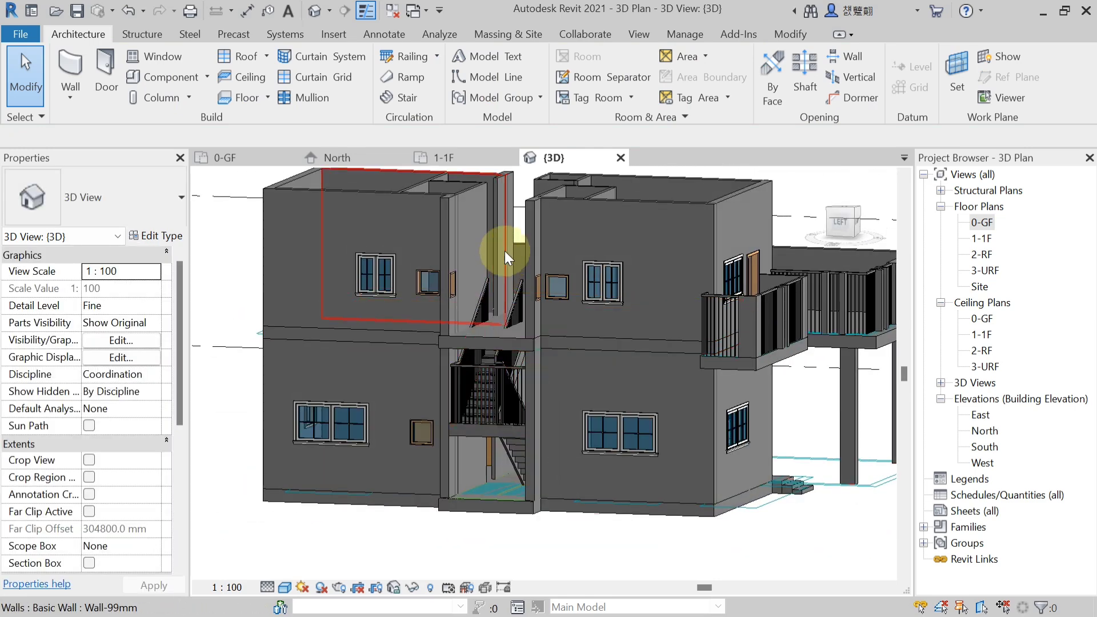
pyautogui.moveTo(512, 531); pyautogui.dragTo(505, 524, button='middle')
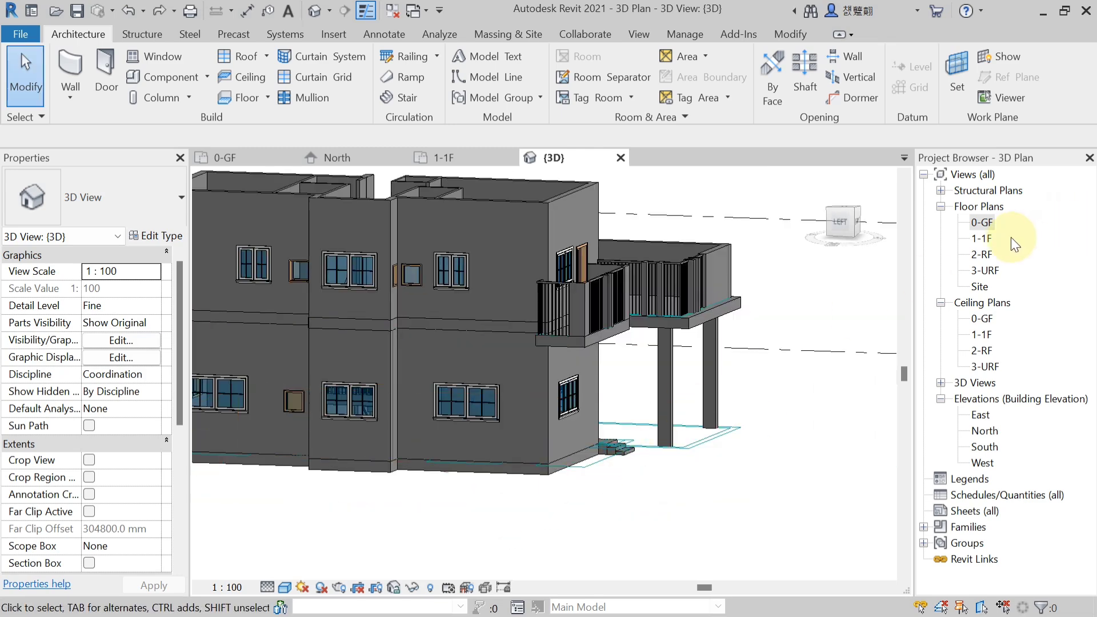
# Check the stair on the 1-1F floor plan and return to the 0-GF floor plan.
pyautogui.doubleClick(983, 239)
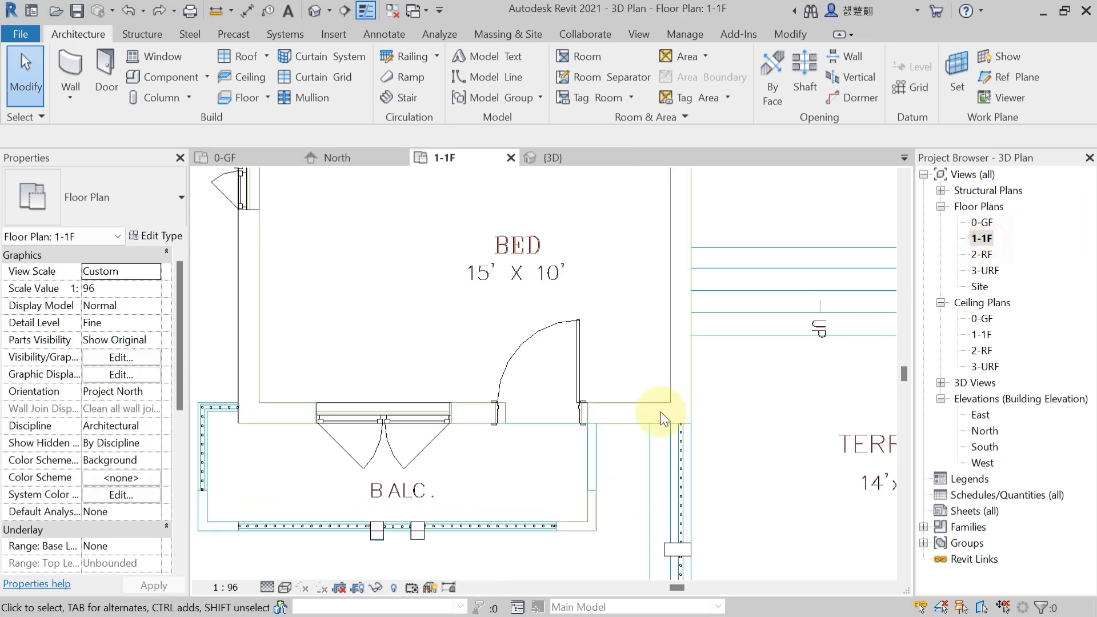
pyautogui.scroll(-6, 534, 440)
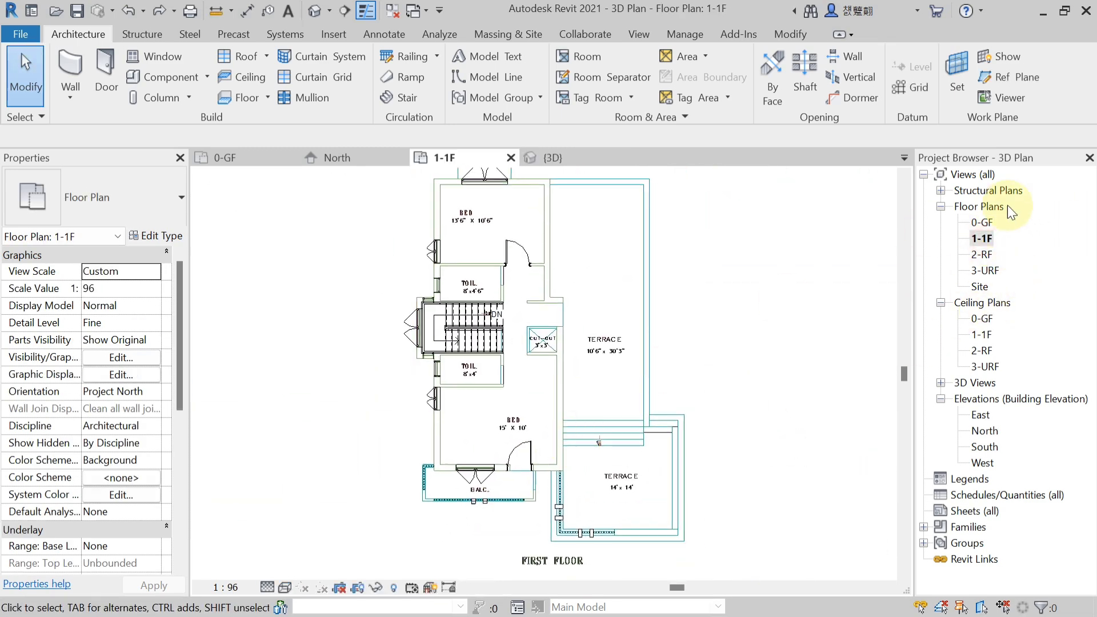
pyautogui.doubleClick(982, 223)
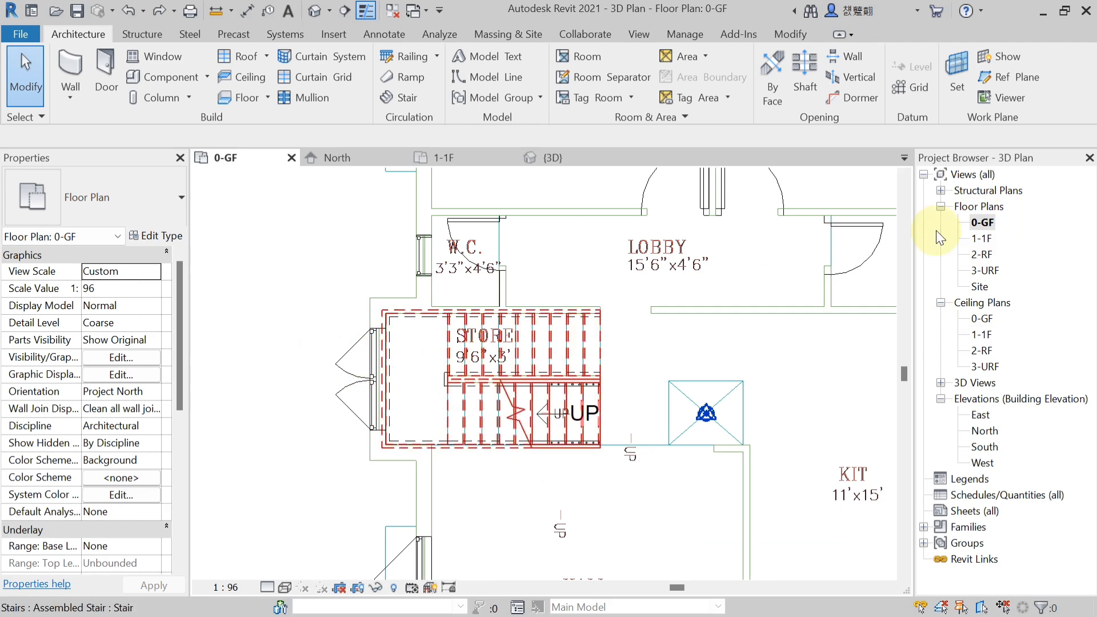
# Open the 1-1F floor plan and set the view's underlay base level to None.
pyautogui.doubleClick(983, 239)
pyautogui.scroll(3, 515, 326)
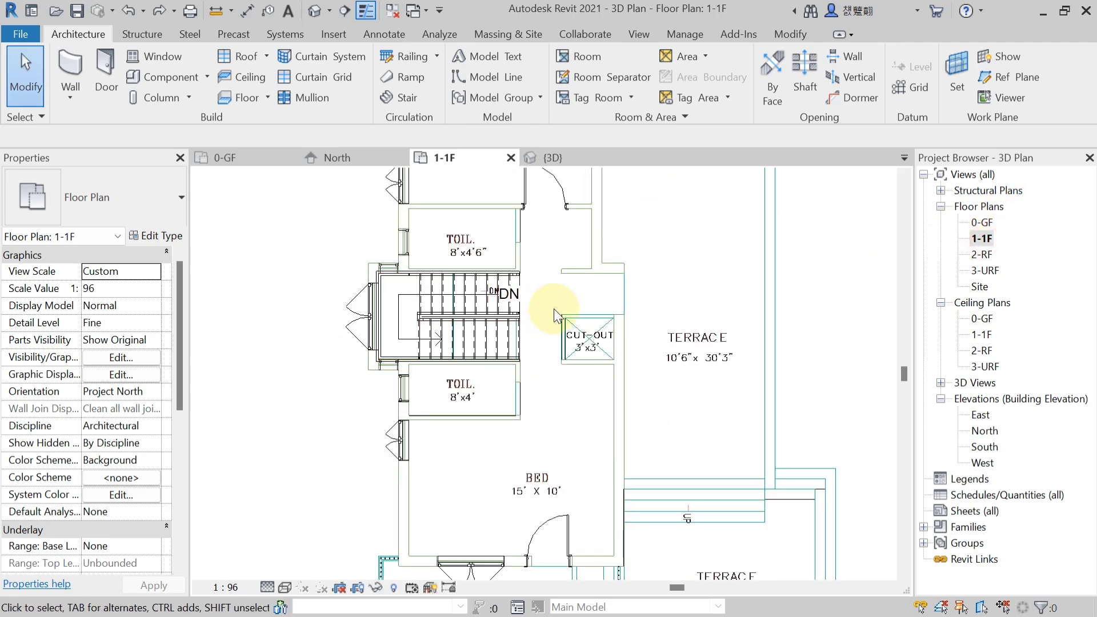
pyautogui.moveTo(554, 309); pyautogui.dragTo(577, 328, button='middle')
pyautogui.moveTo(255, 419); pyautogui.dragTo(315, 415, button='middle')
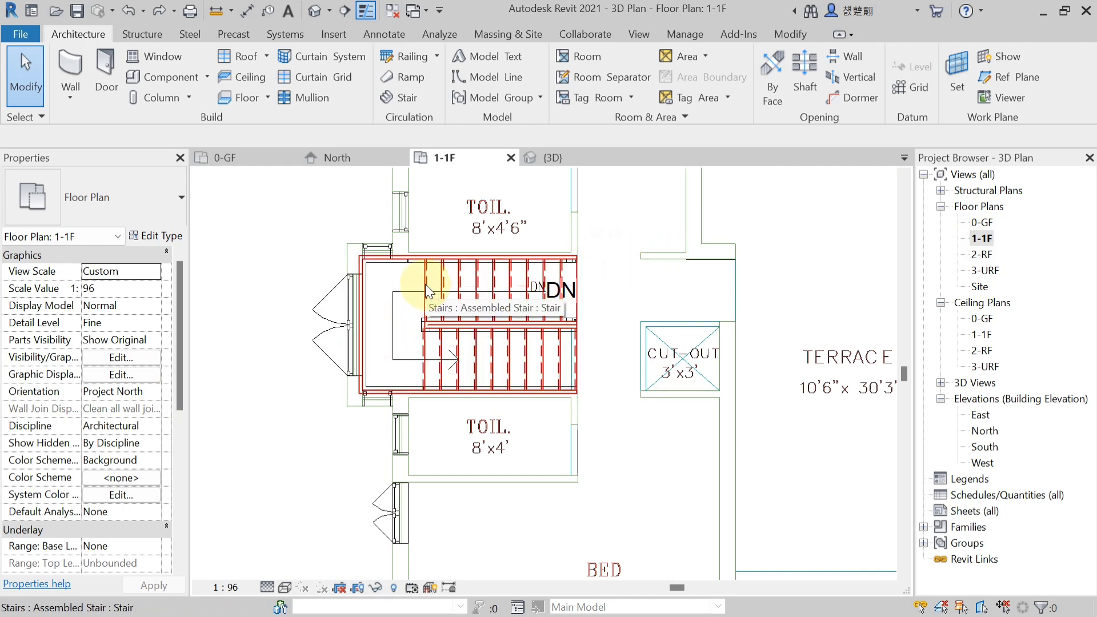
pyautogui.scroll(-7, 115, 391)
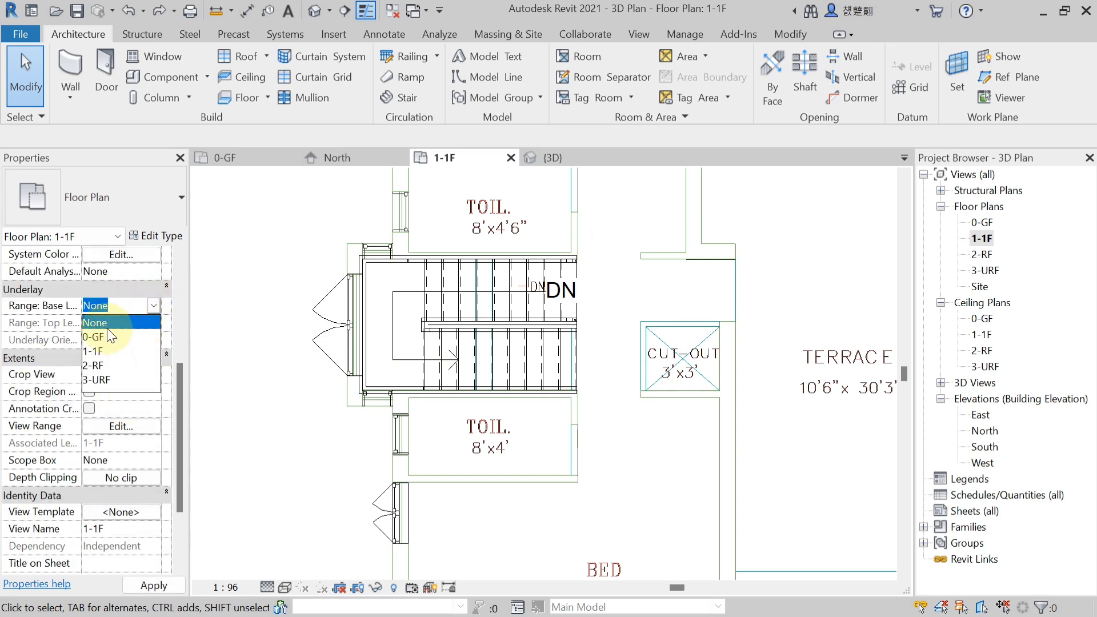
pyautogui.click(98, 323)
pyautogui.scroll(4, 392, 263)
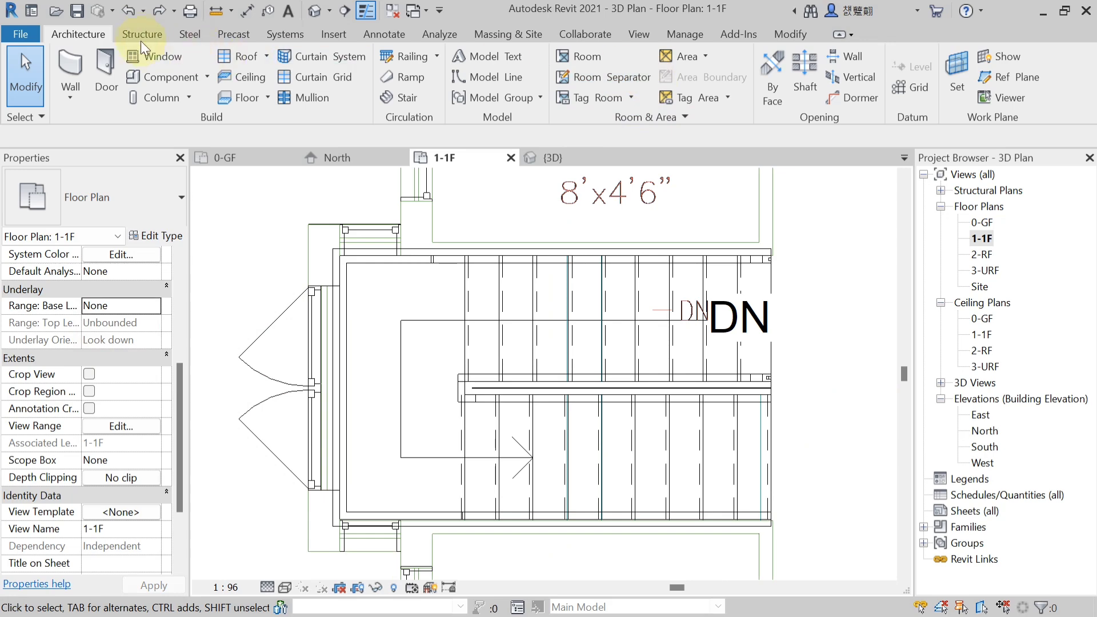
# Begin a stair with a sketched run and draw its outer boundary from the upper flight's open end along the wall to the window-side corner.
pyautogui.click(398, 103)
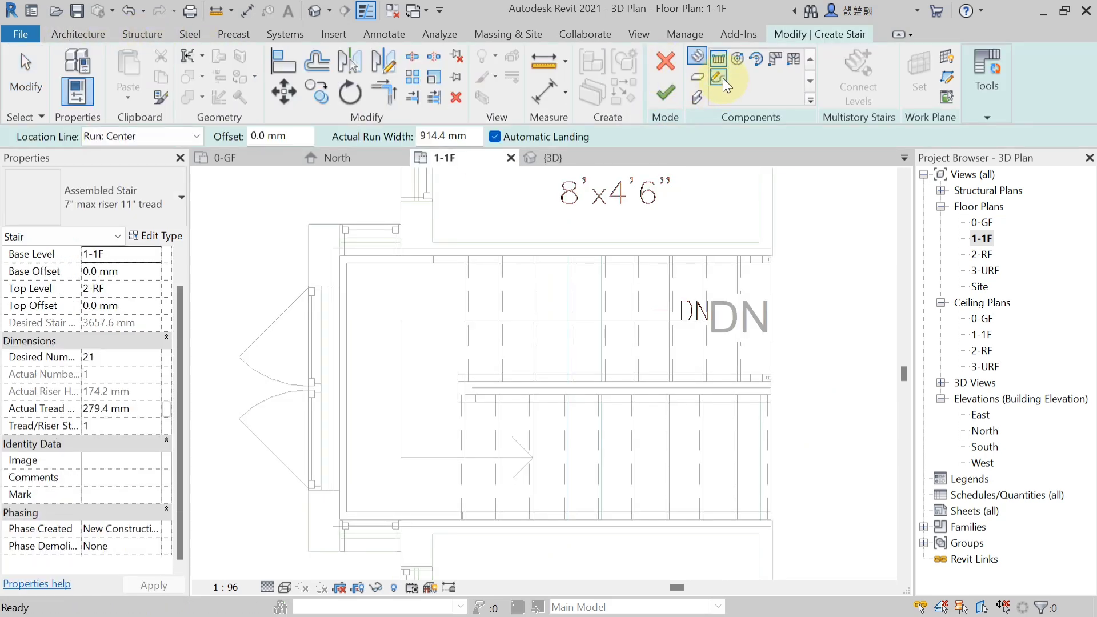
pyautogui.click(720, 78)
pyautogui.click(800, 62)
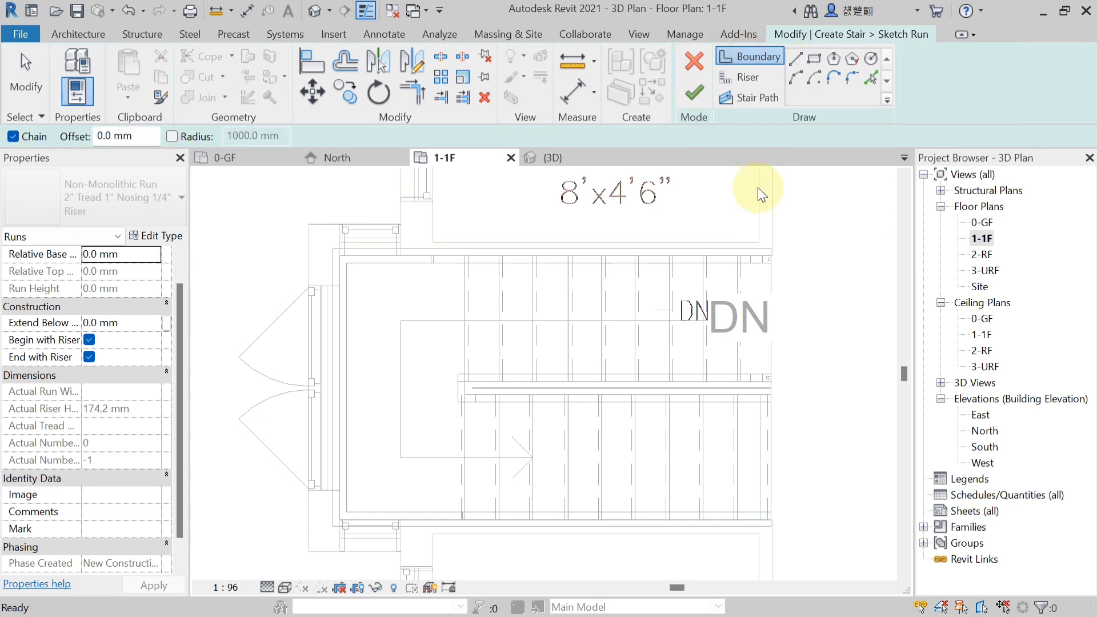
pyautogui.scroll(1, 834, 258)
pyautogui.moveTo(776, 254); pyautogui.dragTo(840, 268, button='middle')
pyautogui.scroll(-2, 840, 266)
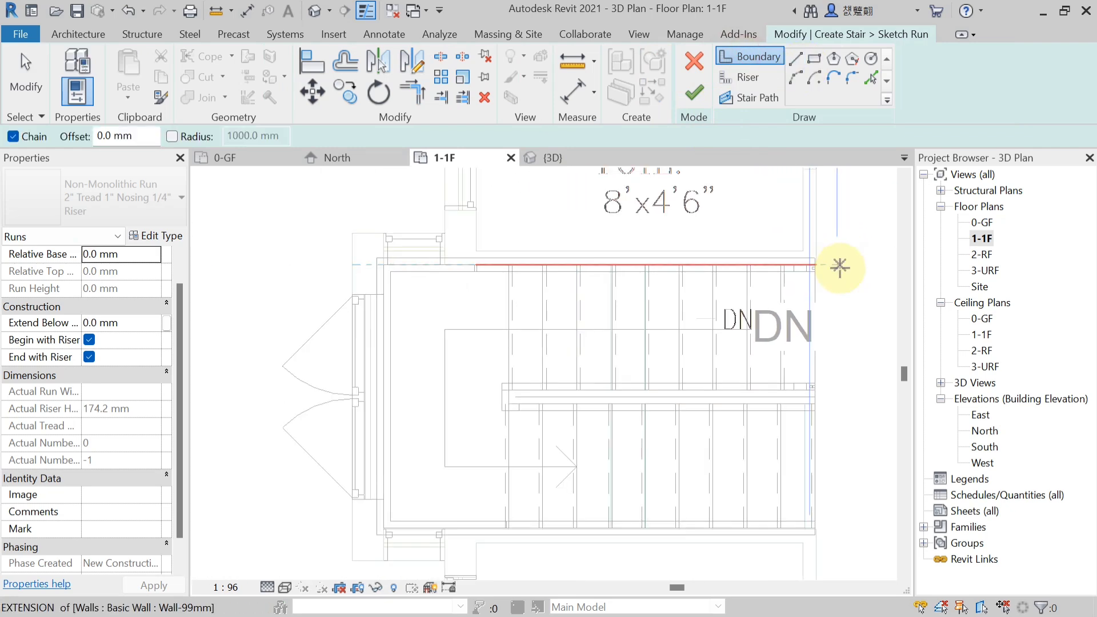
pyautogui.scroll(3, 840, 266)
pyautogui.scroll(3, 795, 252)
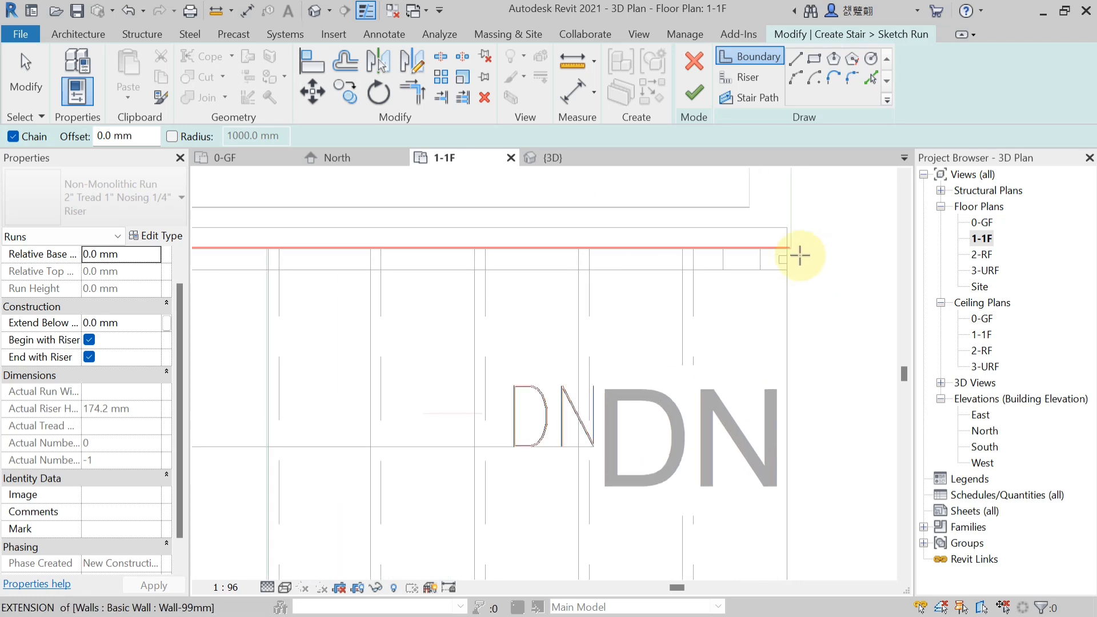
pyautogui.click(789, 245)
pyautogui.scroll(-3, 790, 246)
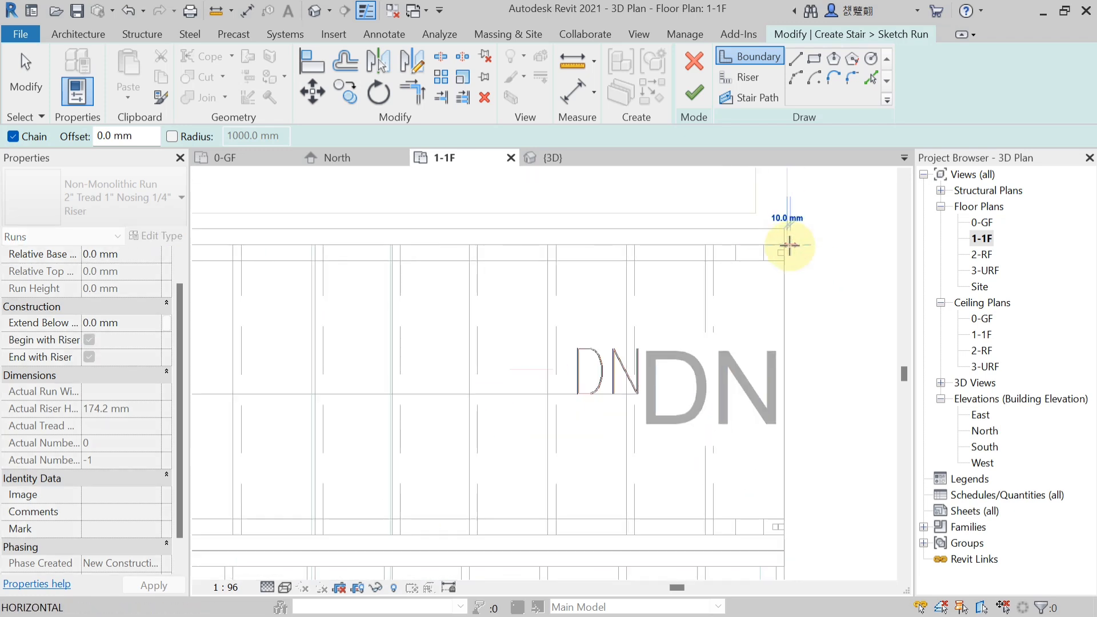
pyautogui.moveTo(451, 252); pyautogui.dragTo(810, 244, button='middle')
pyautogui.scroll(2, 477, 224)
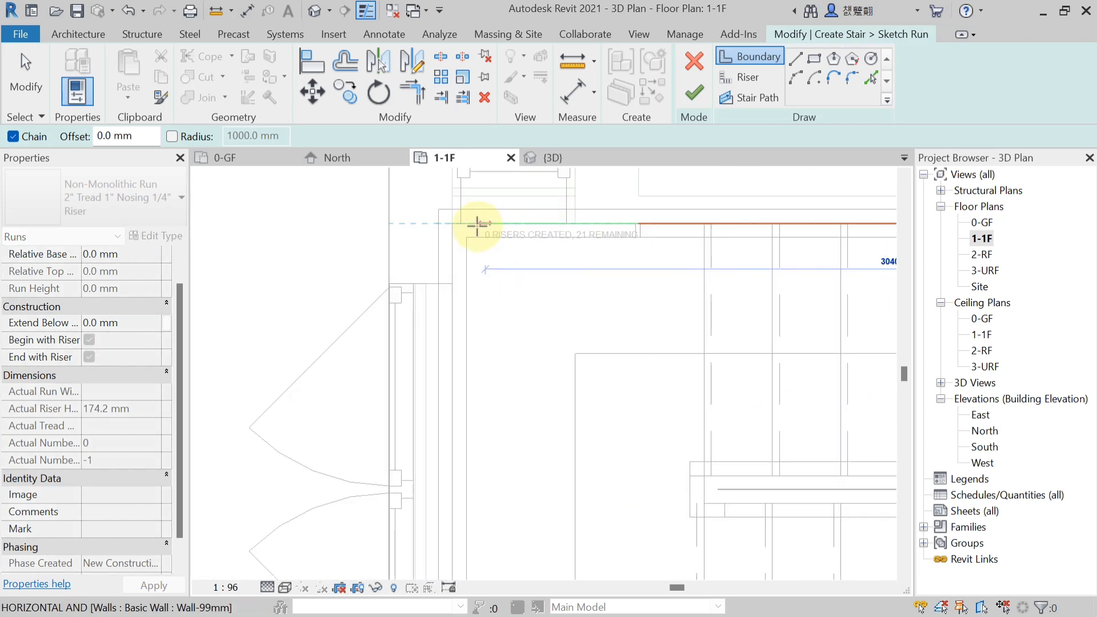
pyautogui.scroll(-4, 456, 224)
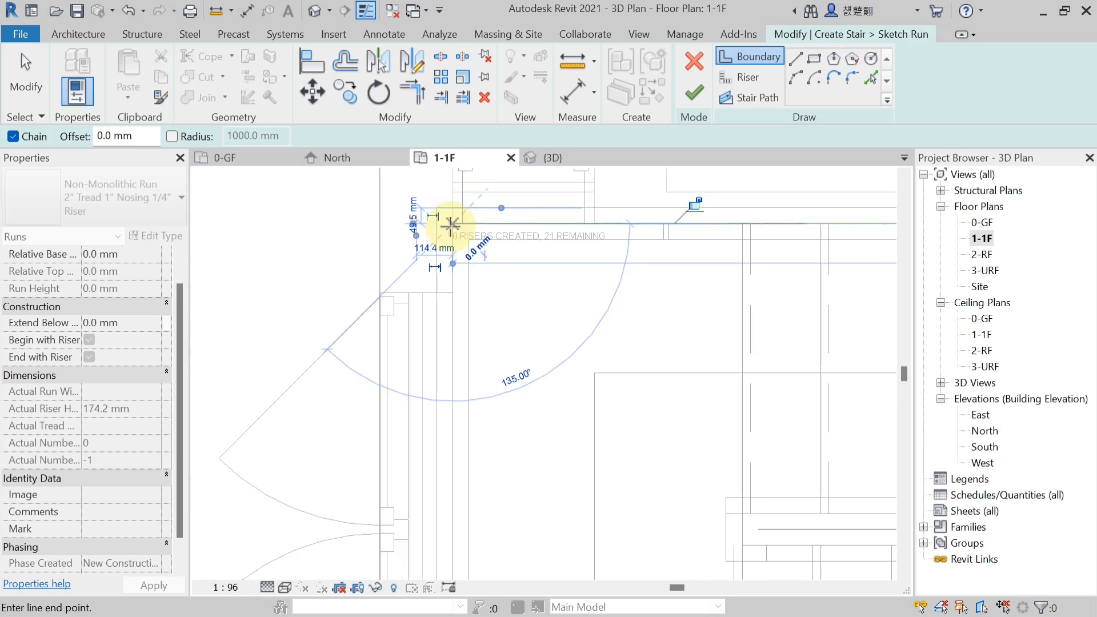
# Continue the outer boundary vertically along the window-side wall to the lower corner of the stairwell.
pyautogui.scroll(5, 455, 441)
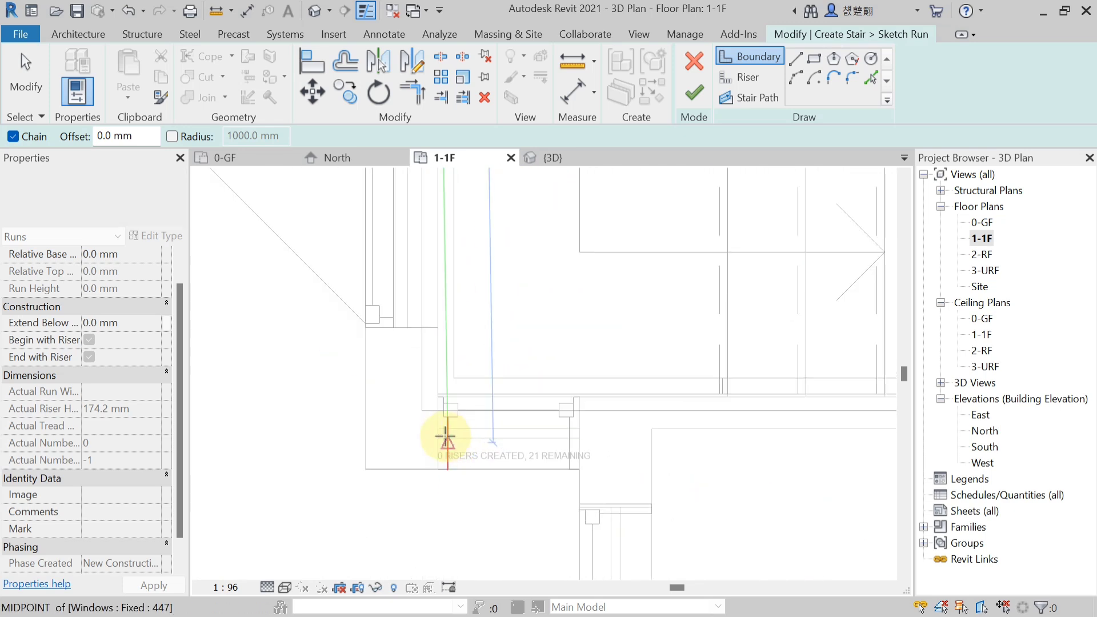
pyautogui.scroll(2, 438, 427)
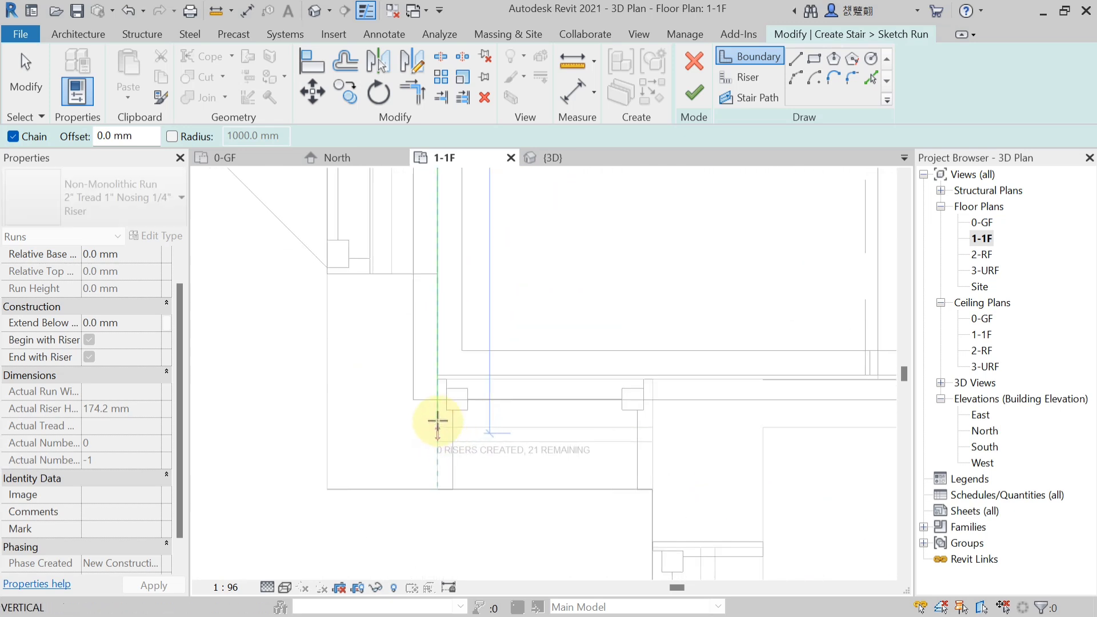
pyautogui.scroll(-1, 436, 378)
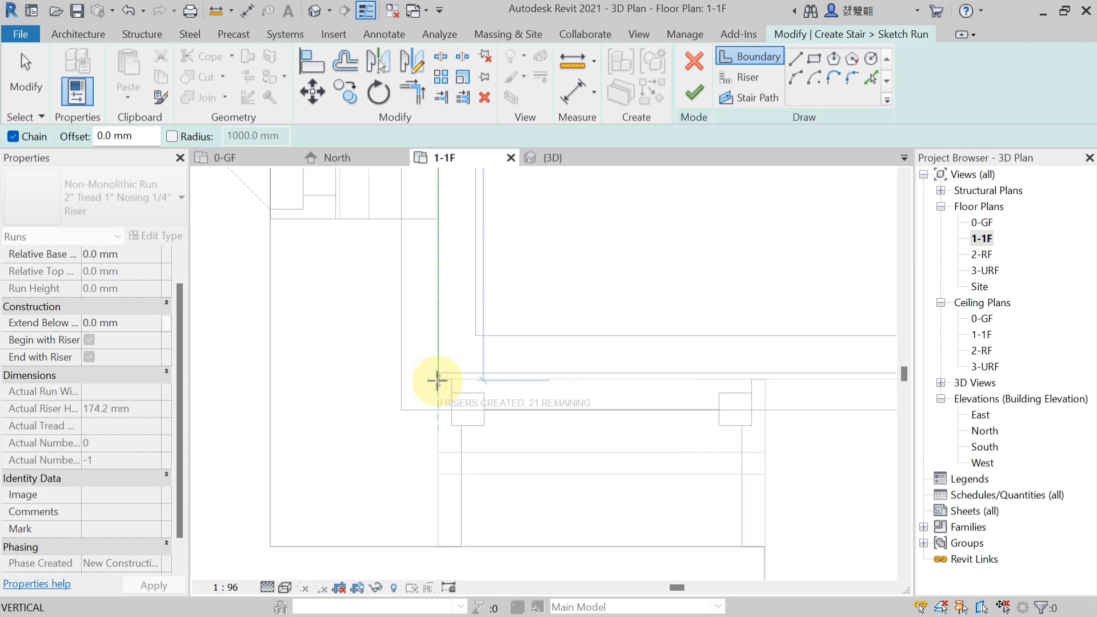
pyautogui.click(436, 380)
# Continue the outer boundary horizontally along the lower toilet's wall to the lower flight's open end and finish the chain.
pyautogui.scroll(-3, 443, 386)
pyautogui.moveTo(764, 385); pyautogui.dragTo(375, 408, button='middle')
pyautogui.scroll(2, 718, 407)
pyautogui.scroll(2, 698, 404)
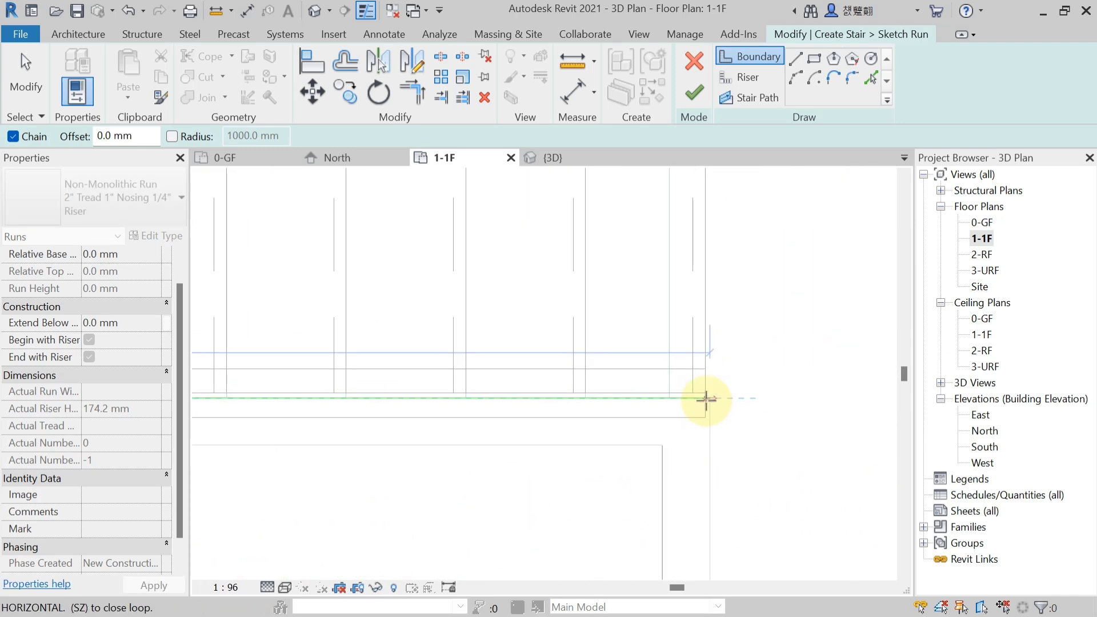
pyautogui.scroll(2, 703, 397)
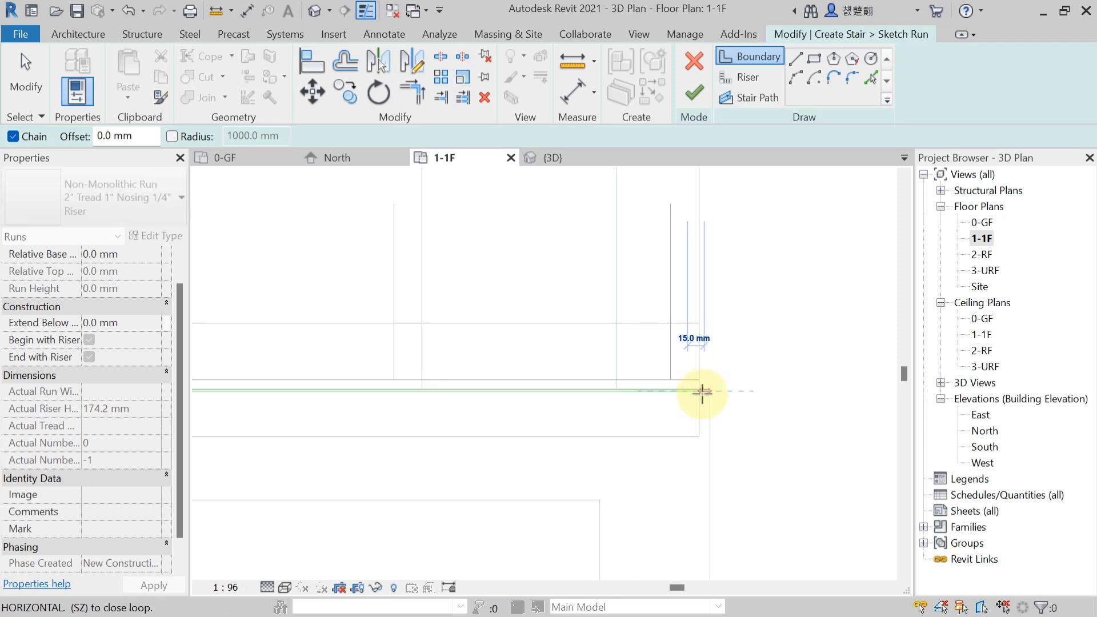
pyautogui.scroll(-5, 710, 441)
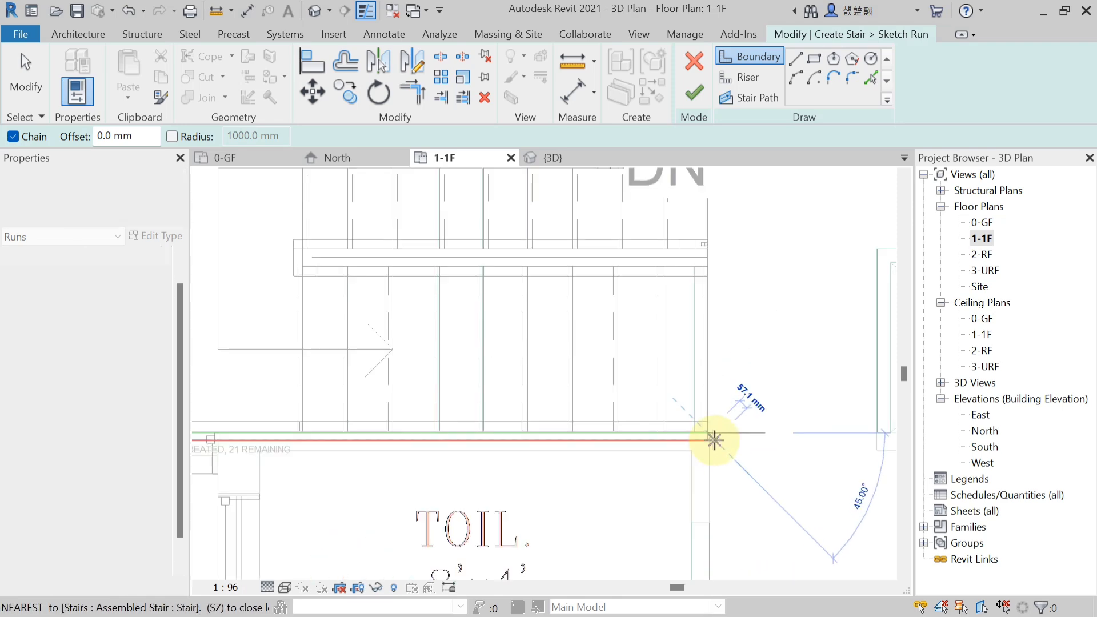
pyautogui.press('Escape')
# Sketch the inner U-shaped boundary around the gap between the two flights, with a 99.4 mm closing edge at the landing.
pyautogui.scroll(4, 726, 328)
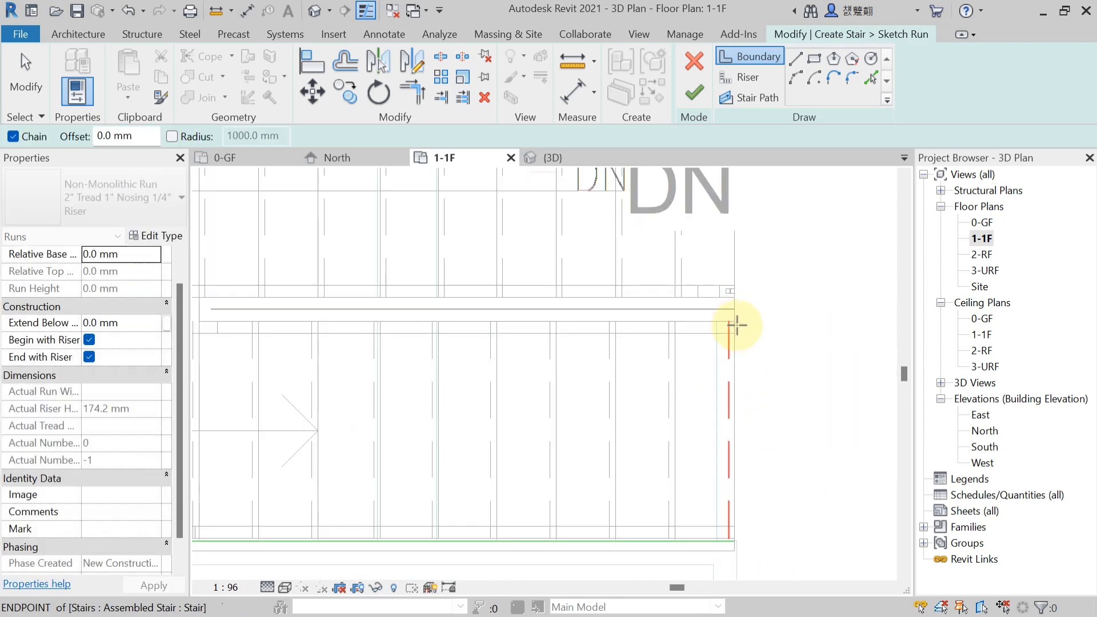
pyautogui.click(738, 322)
pyautogui.scroll(-3, 385, 336)
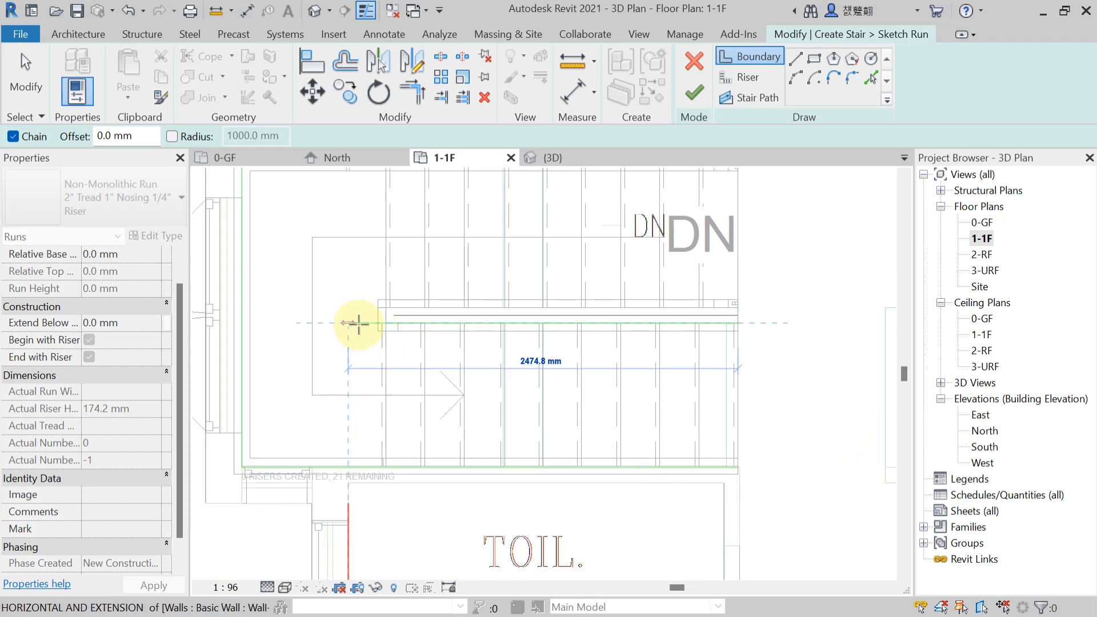
pyautogui.scroll(2, 365, 324)
pyautogui.scroll(2, 368, 321)
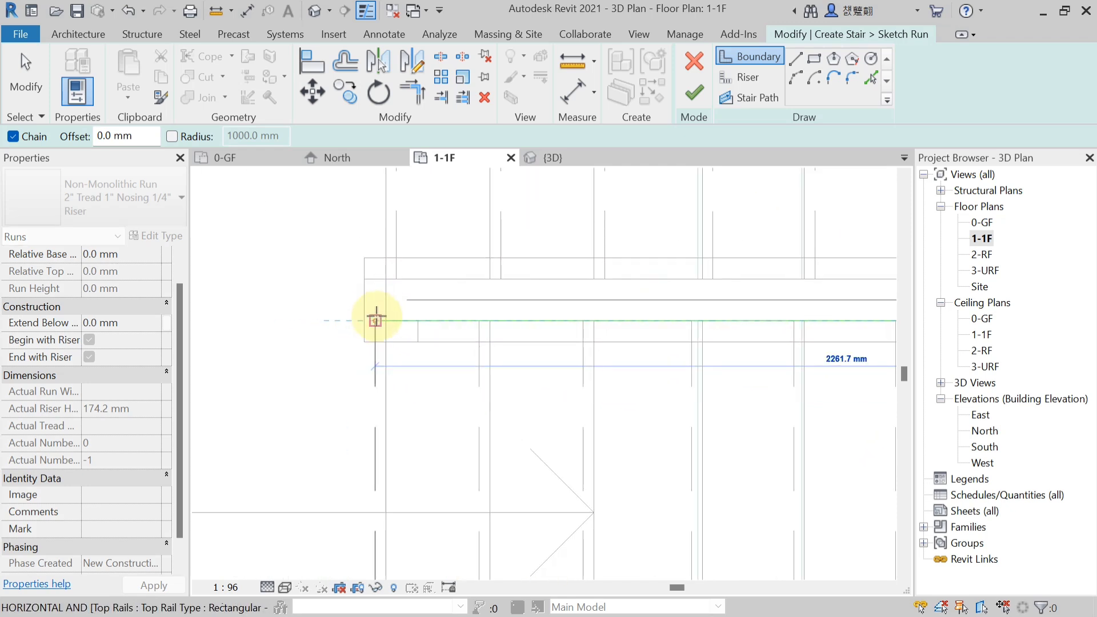
pyautogui.click(386, 320)
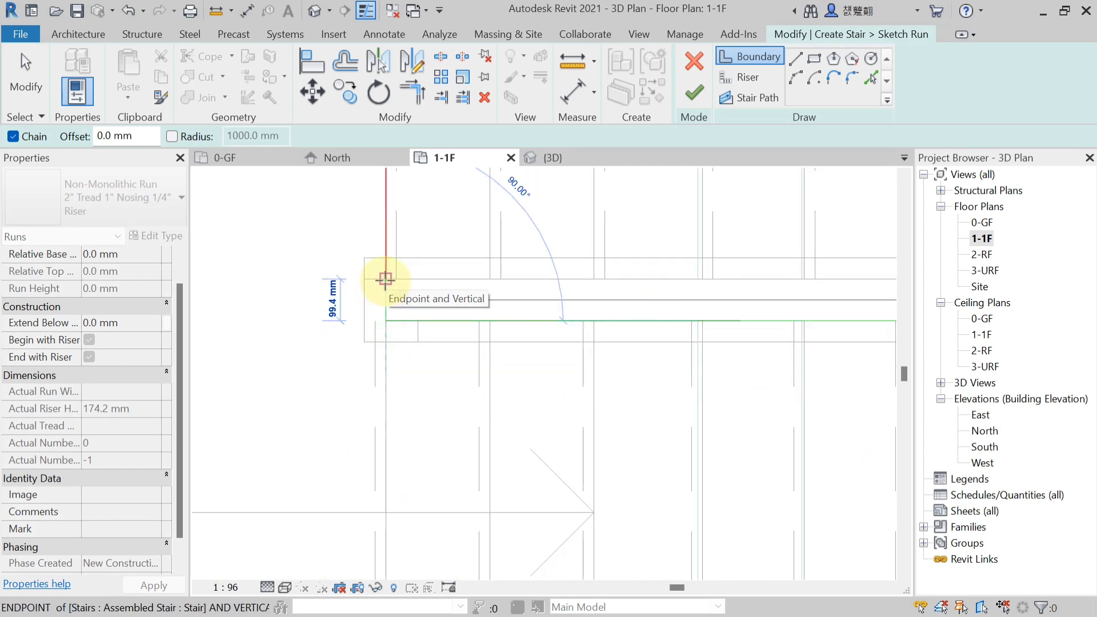
pyautogui.click(386, 279)
pyautogui.scroll(-3, 385, 297)
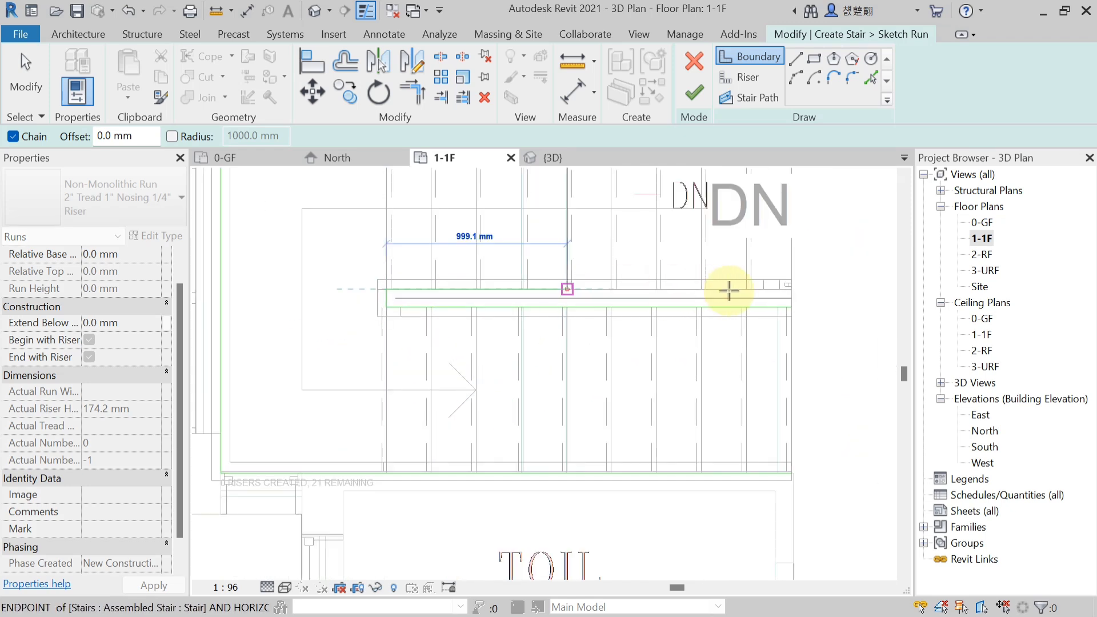
pyautogui.click(792, 289)
pyautogui.press('Escape')
pyautogui.scroll(-2, 794, 417)
pyautogui.press('Escape')
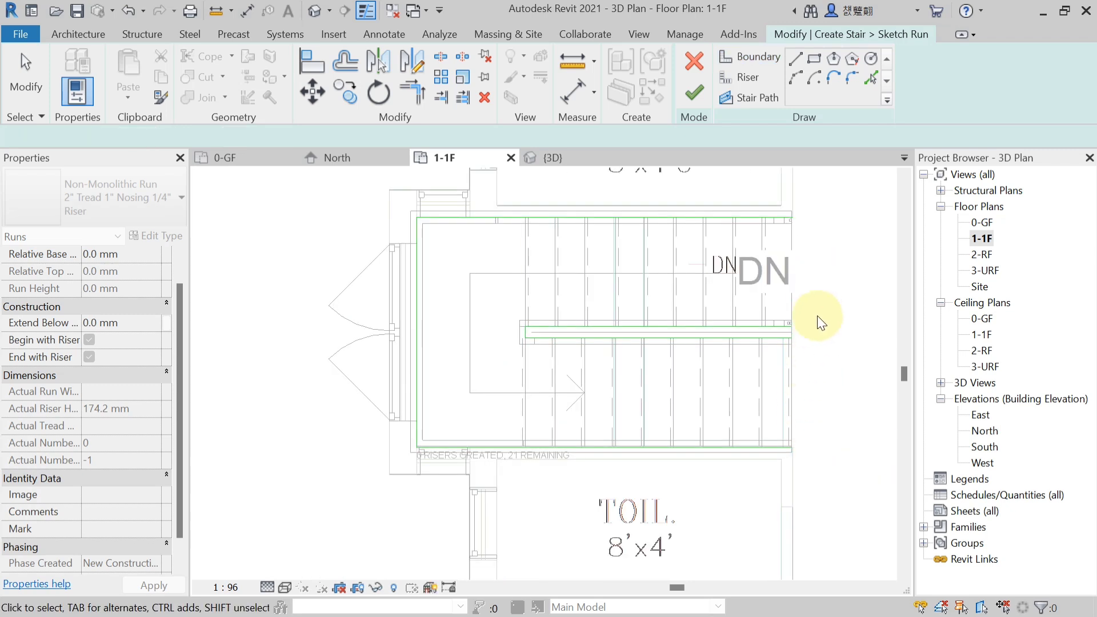
# Draw the first riser, 914.4 mm long, across the upper flight's open end between the outer and inner boundaries.
pyautogui.moveTo(805, 268); pyautogui.dragTo(692, 296, button='middle')
pyautogui.click(740, 77)
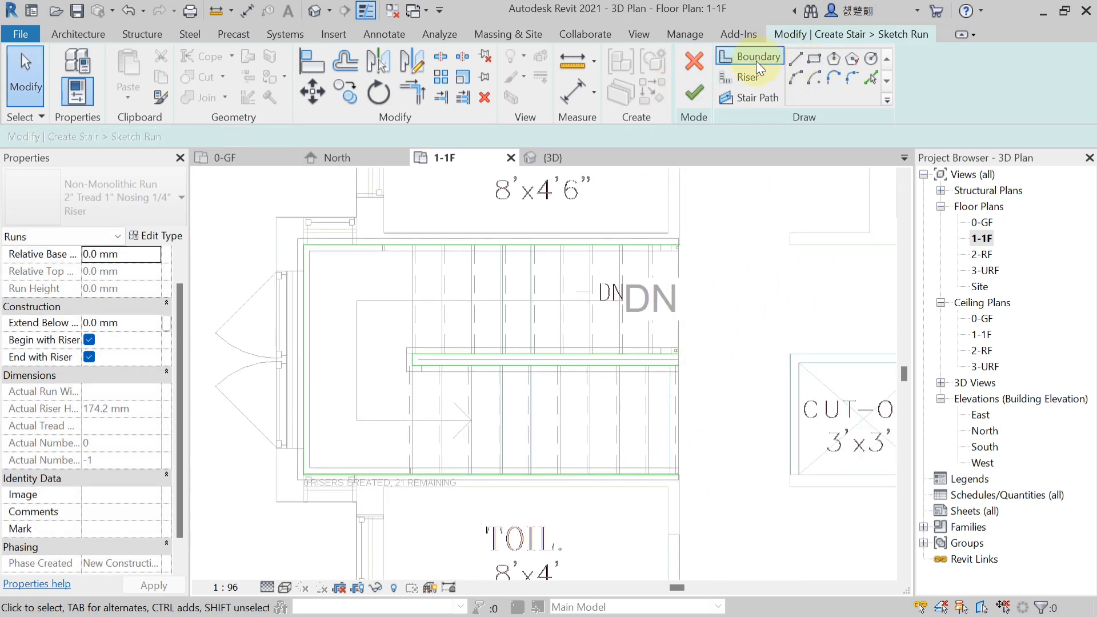
pyautogui.scroll(3, 698, 233)
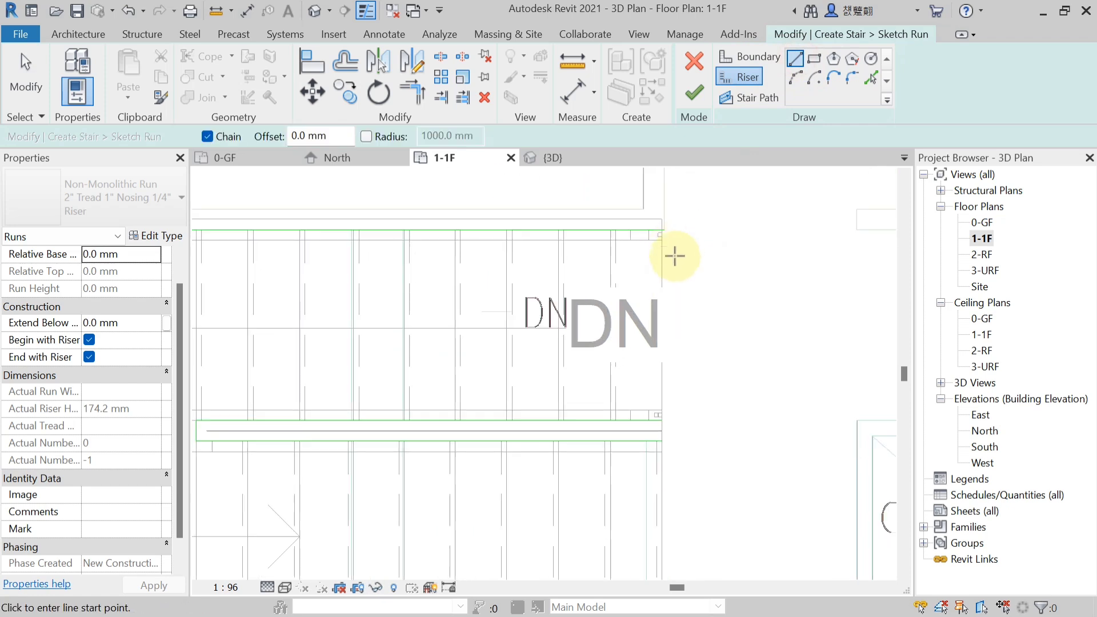
pyautogui.scroll(4, 662, 235)
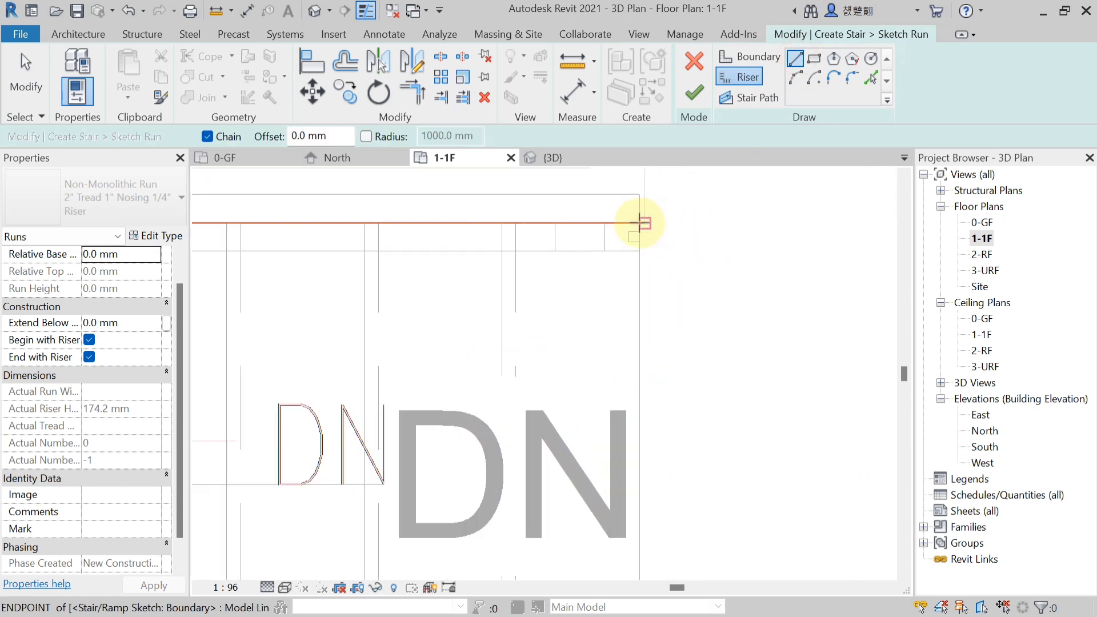
pyautogui.scroll(-2, 639, 225)
pyautogui.click(641, 223)
pyautogui.scroll(-3, 642, 231)
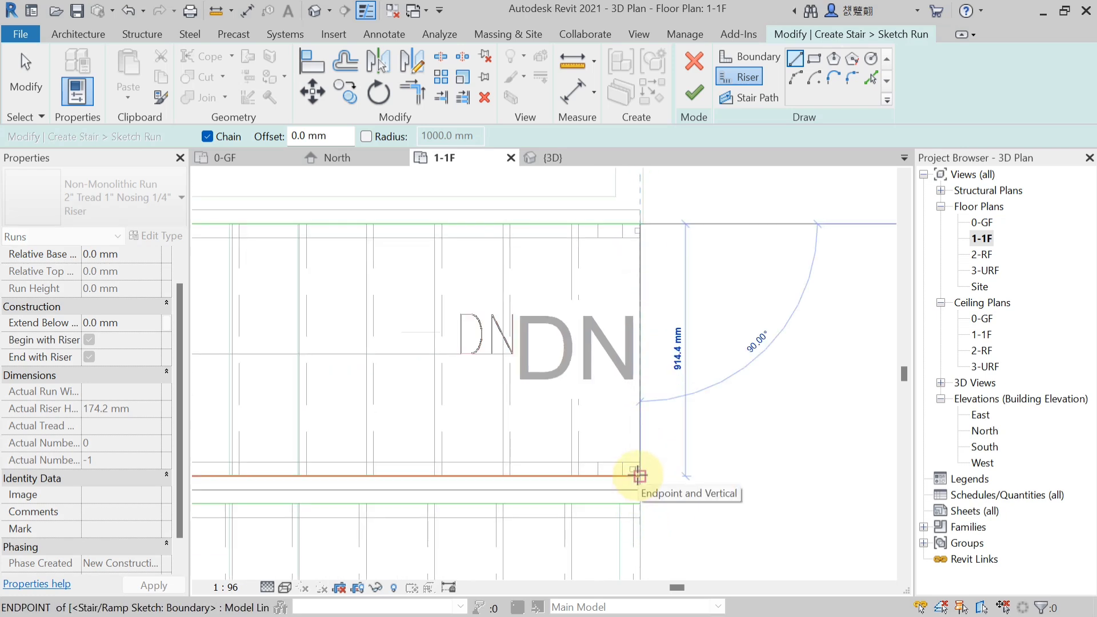
pyautogui.click(639, 476)
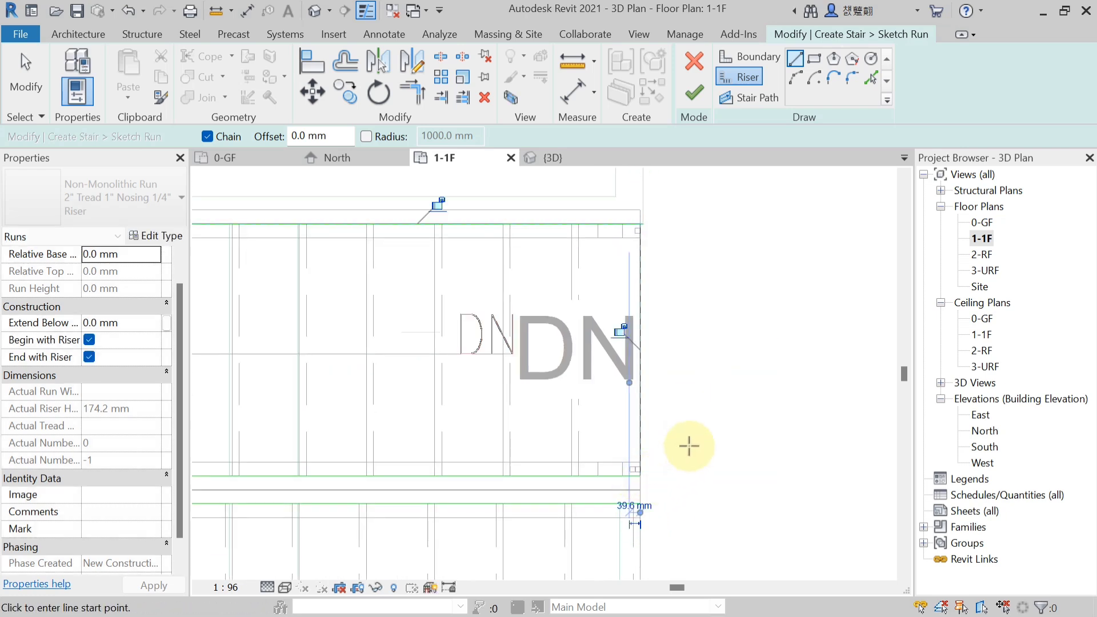
pyautogui.scroll(-1, 690, 446)
pyautogui.scroll(-1, 691, 445)
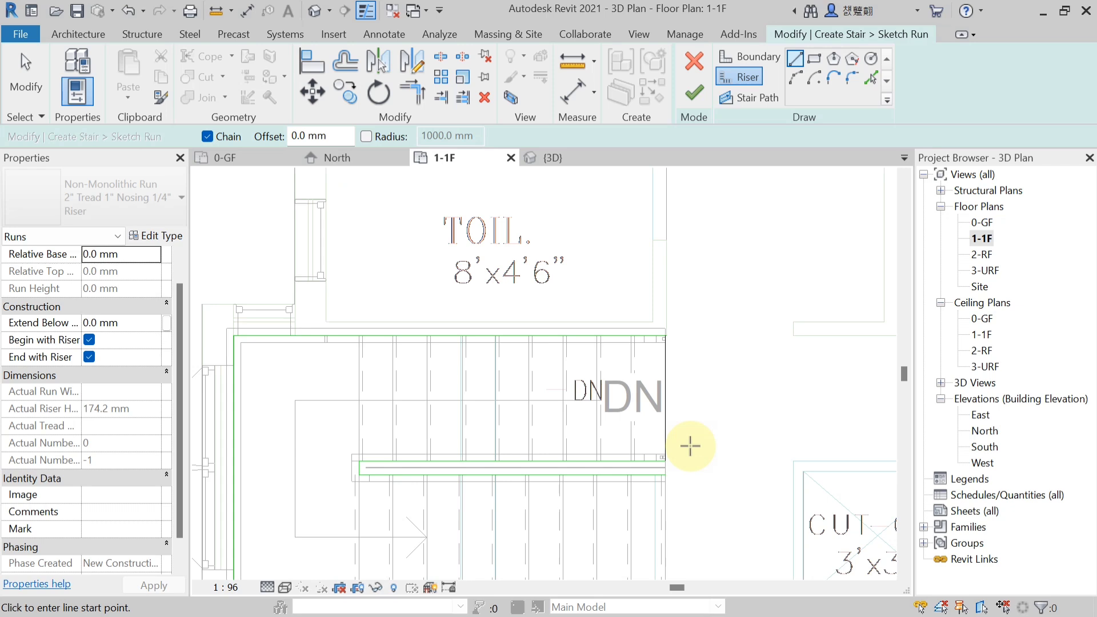
pyautogui.moveTo(690, 446)
pyautogui.mouseDown(button='middle')
pyautogui.moveTo(757, 440)
pyautogui.moveTo(742, 421)
pyautogui.mouseUp(button='middle')
pyautogui.press('Escape')
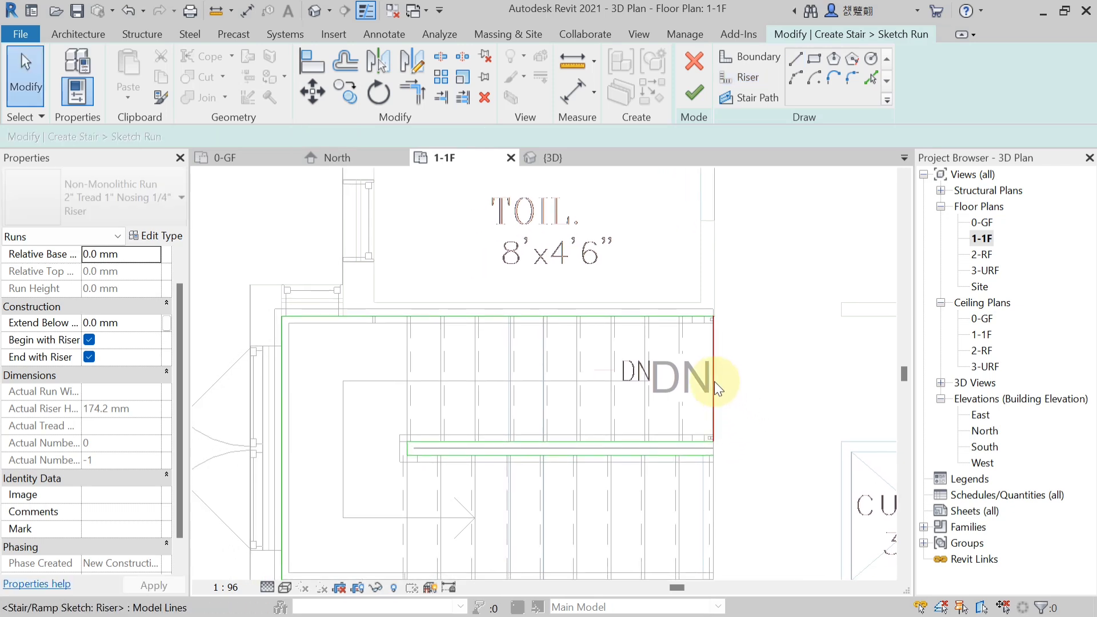
# Copy the first riser from its outer end onto the next riser line of the upper flight, with Multiple enabled.
pyautogui.click(714, 382)
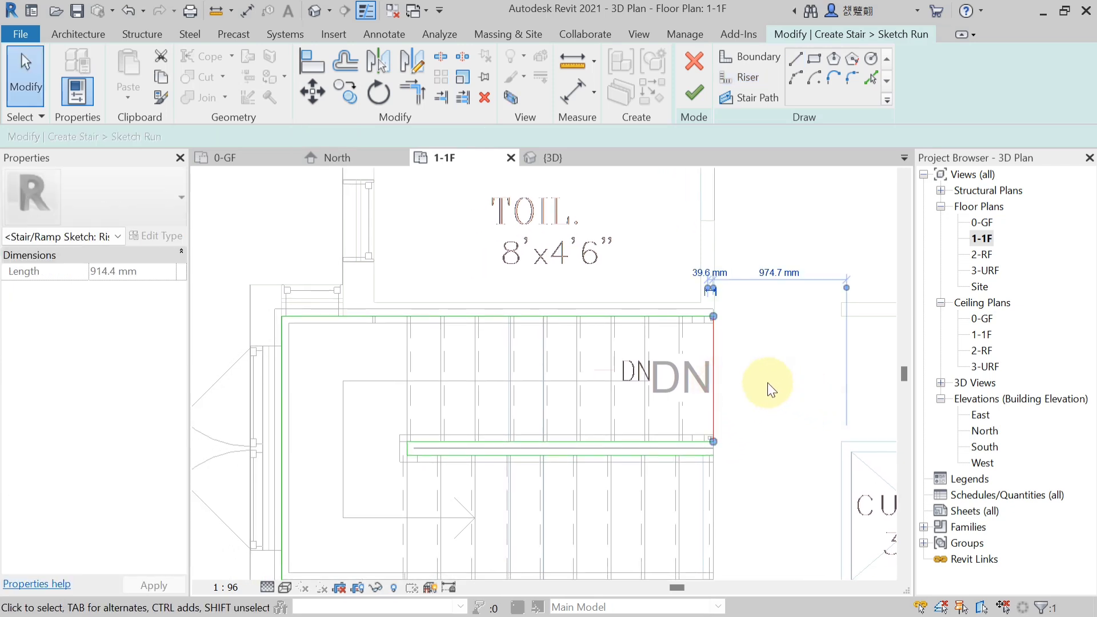
pyautogui.click(354, 94)
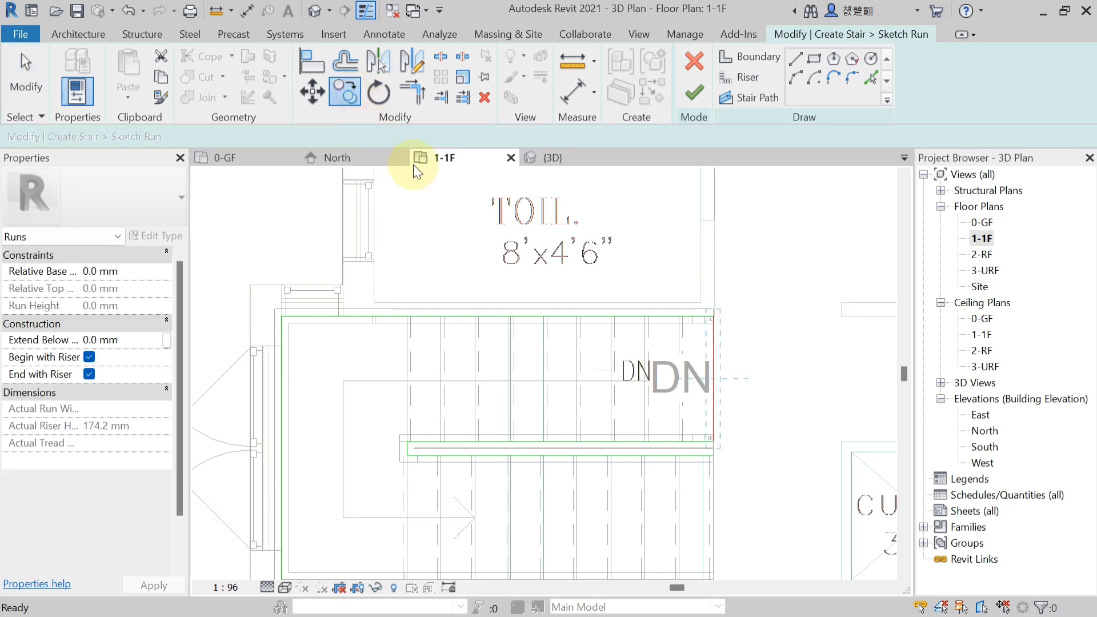
pyautogui.click(328, 137)
pyautogui.scroll(2, 714, 325)
pyautogui.scroll(2, 715, 324)
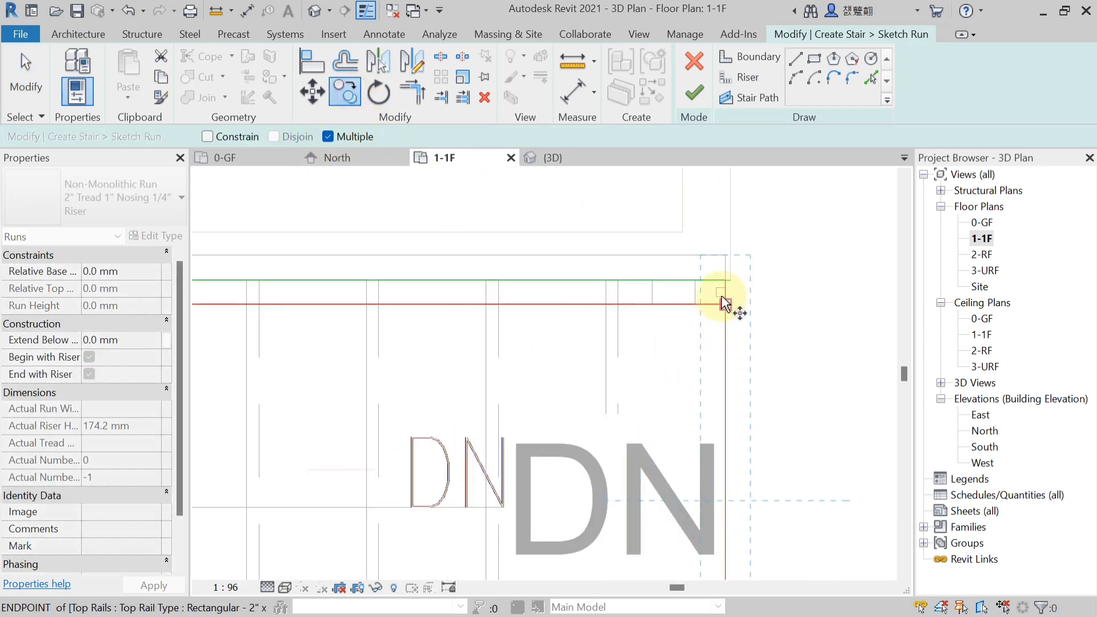
pyautogui.click(712, 283)
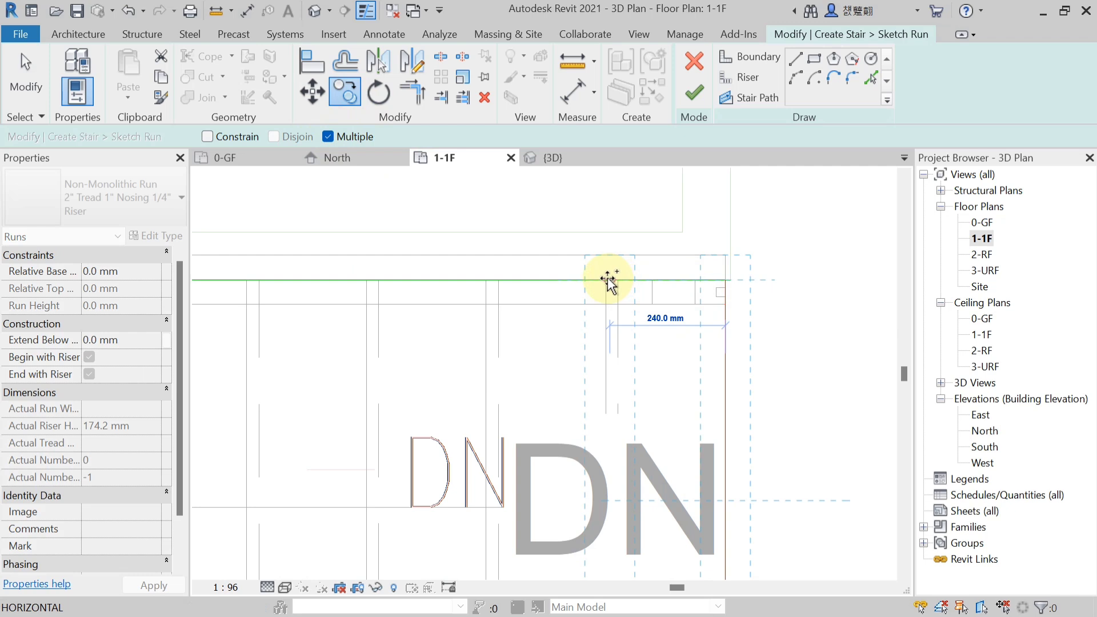
pyautogui.scroll(-1, 609, 280)
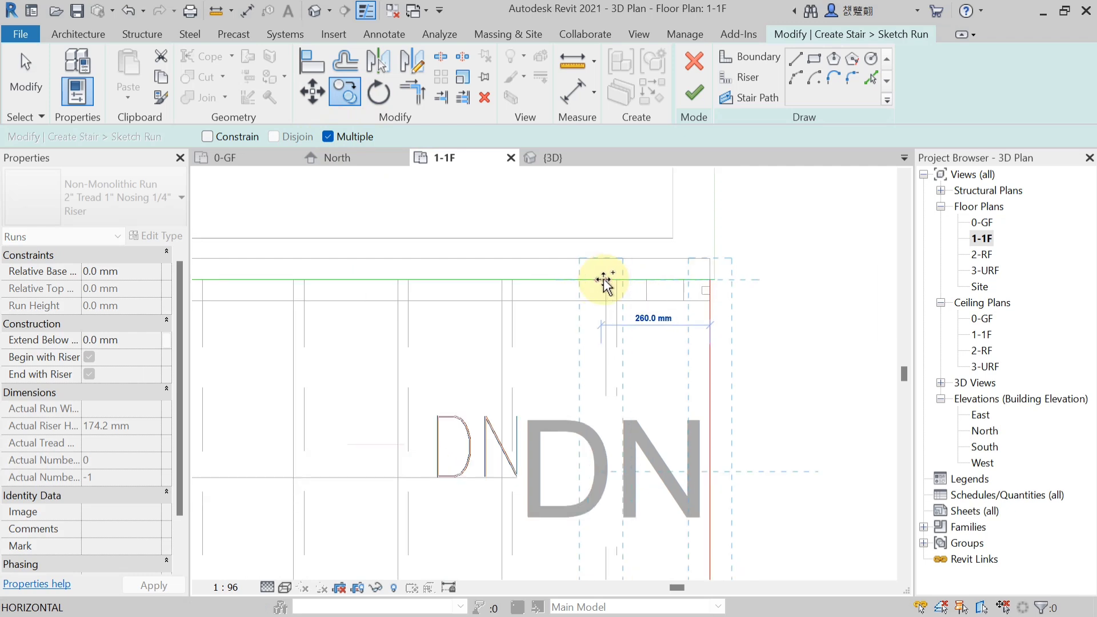
pyautogui.scroll(2, 605, 280)
pyautogui.scroll(-3, 605, 279)
pyautogui.scroll(2, 501, 280)
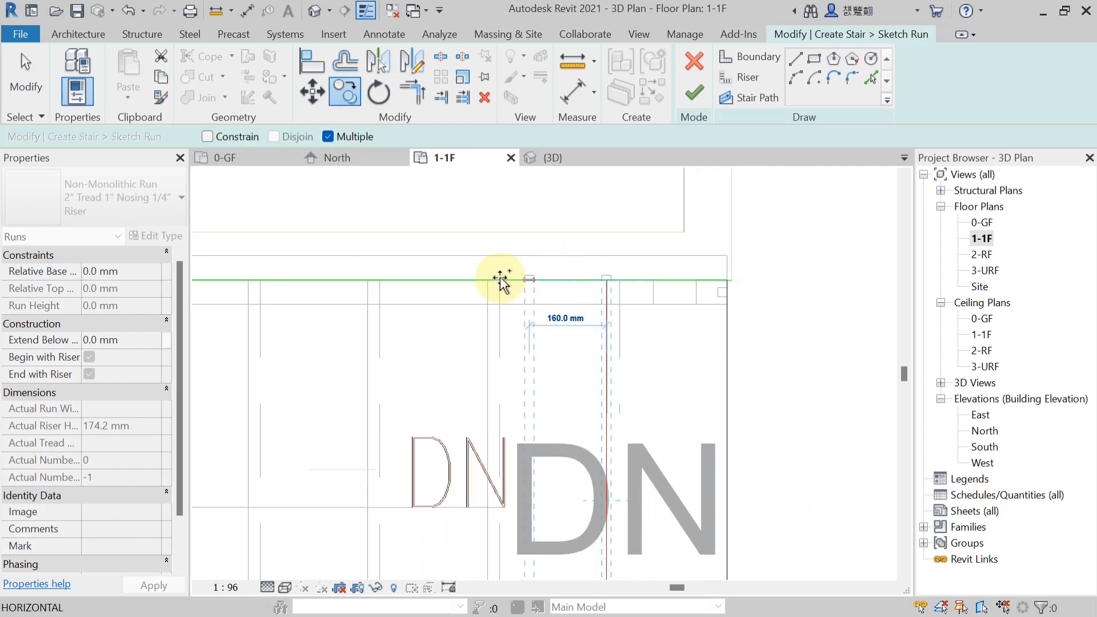
# Place two more riser copies on the third and fourth riser lines of the upper flight.
pyautogui.scroll(2, 489, 280)
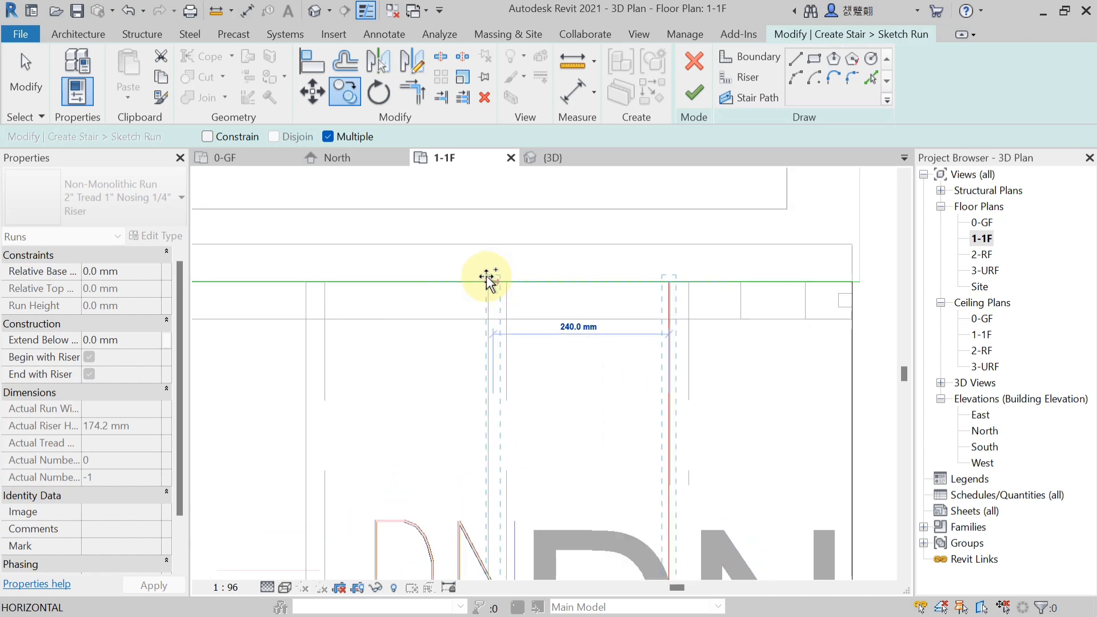
pyautogui.click(489, 280)
pyautogui.scroll(-2, 583, 345)
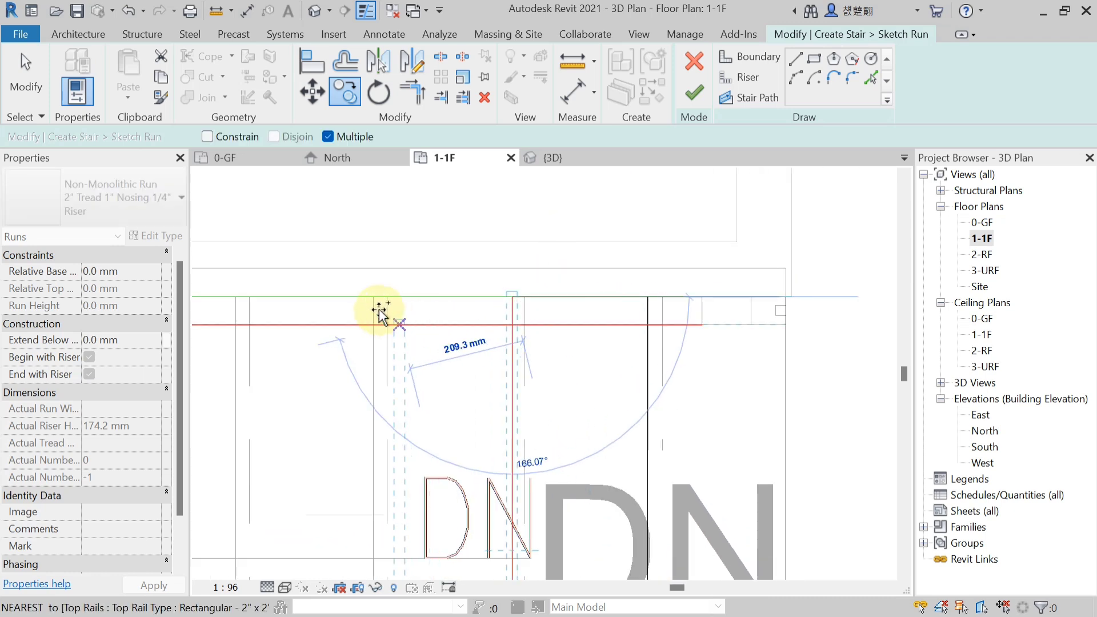
pyautogui.scroll(2, 372, 296)
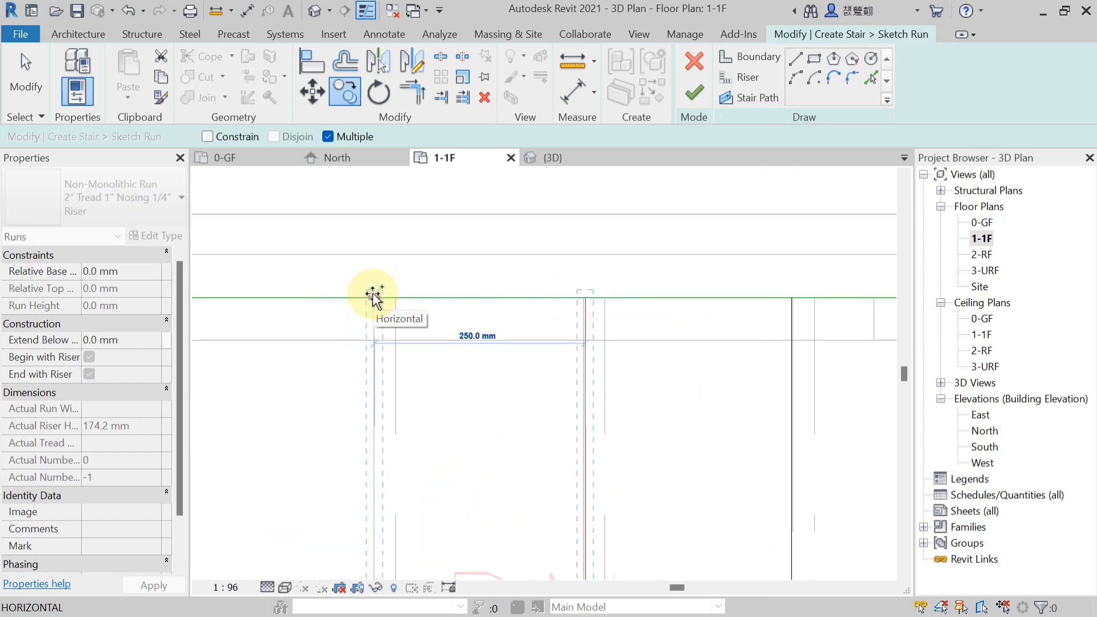
pyautogui.click(374, 296)
pyautogui.scroll(-2, 361, 366)
# Place the remaining riser copies along the upper flight's existing riser lines up to the landing edge and finish copying.
pyautogui.moveTo(360, 370); pyautogui.dragTo(747, 350, button='middle')
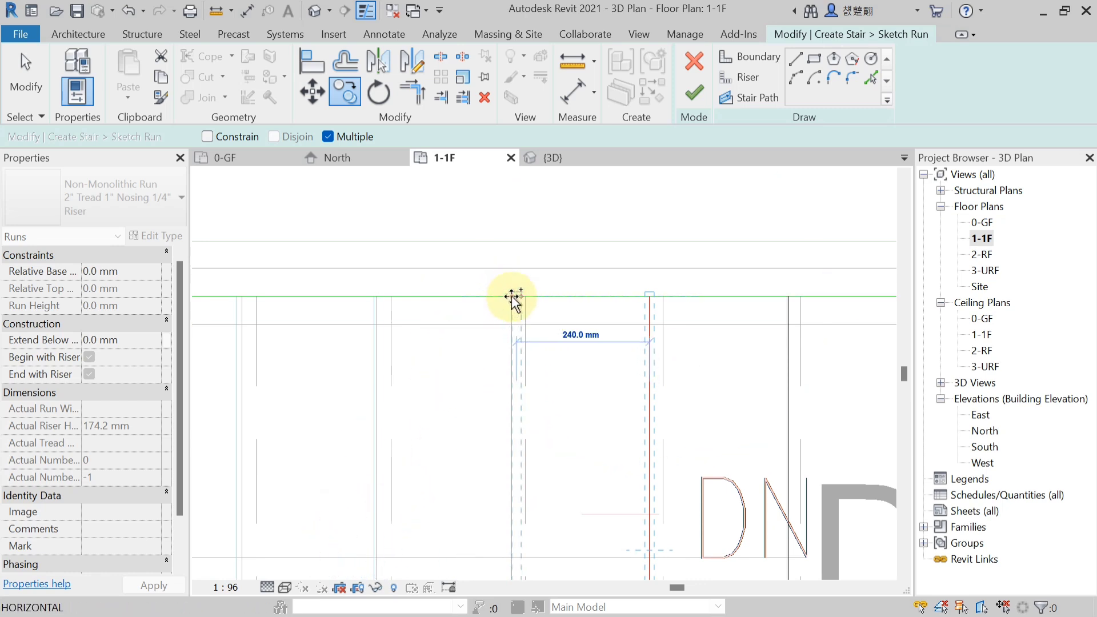
pyautogui.scroll(2, 513, 299)
pyautogui.scroll(-2, 512, 297)
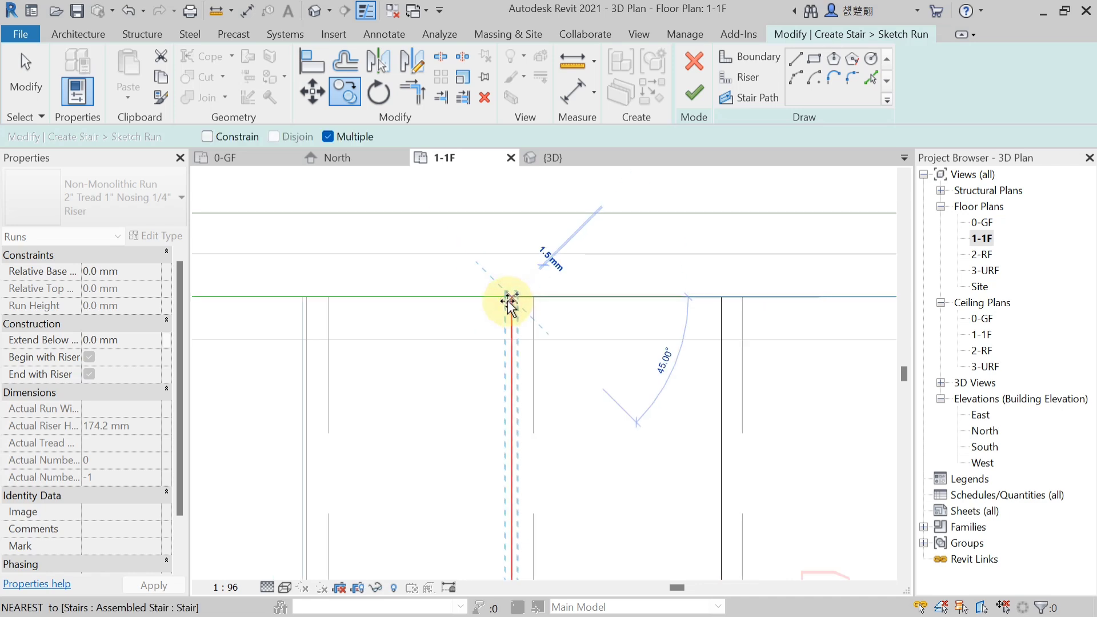
pyautogui.scroll(2, 380, 299)
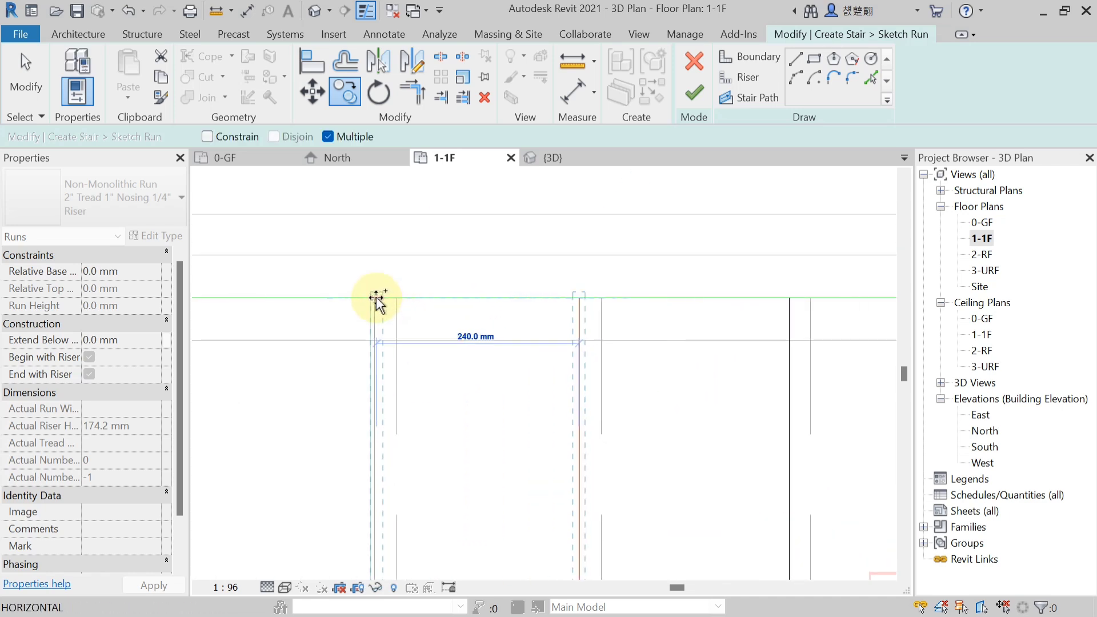
pyautogui.scroll(-3, 331, 323)
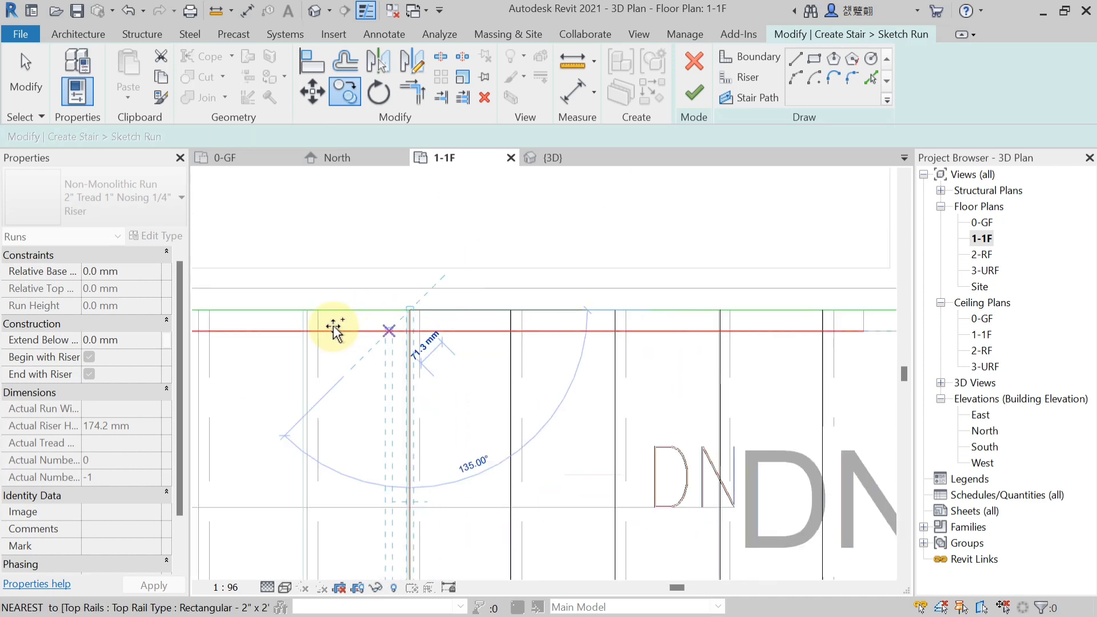
pyautogui.click(308, 310)
pyautogui.moveTo(285, 408); pyautogui.dragTo(525, 379, button='middle')
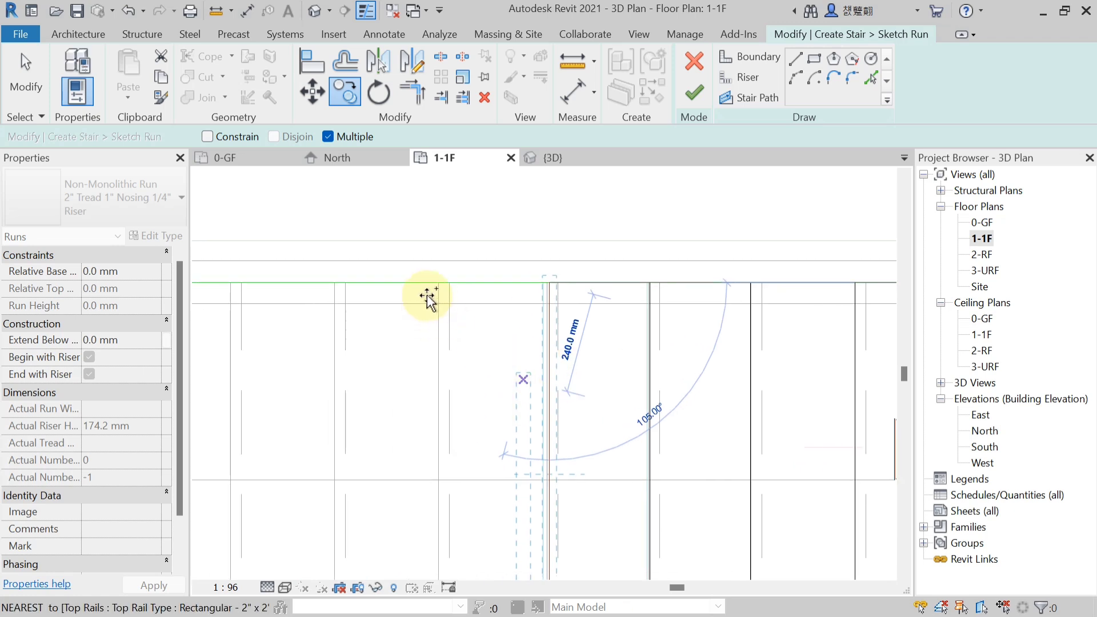
pyautogui.click(440, 282)
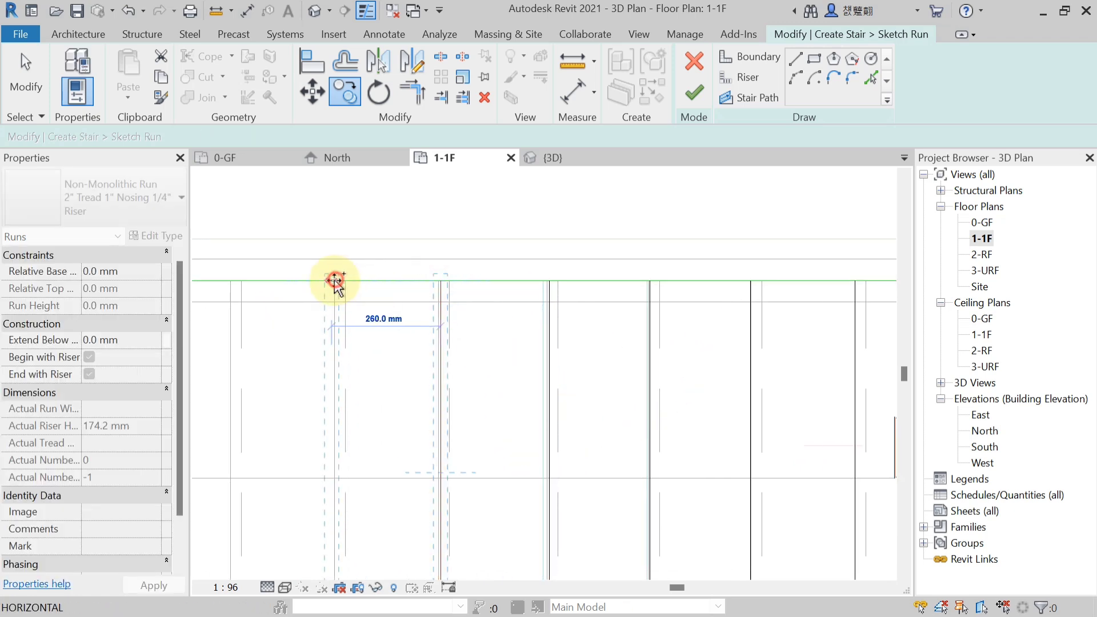
pyautogui.moveTo(335, 281); pyautogui.dragTo(397, 284, button='middle')
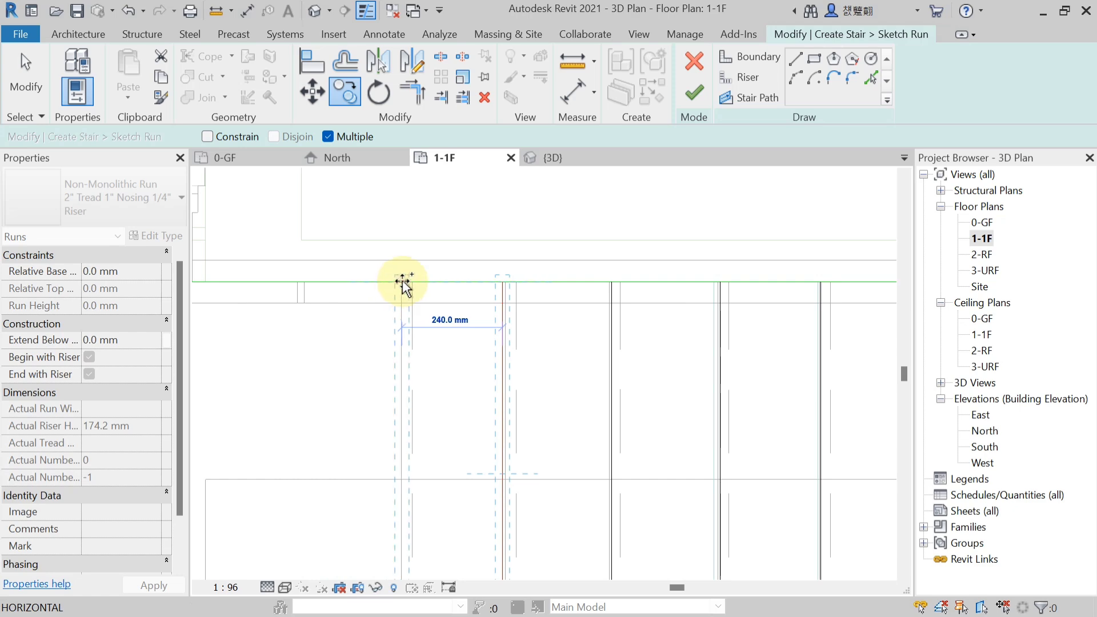
pyautogui.click(403, 282)
pyautogui.scroll(-4, 405, 325)
pyautogui.press('Escape')
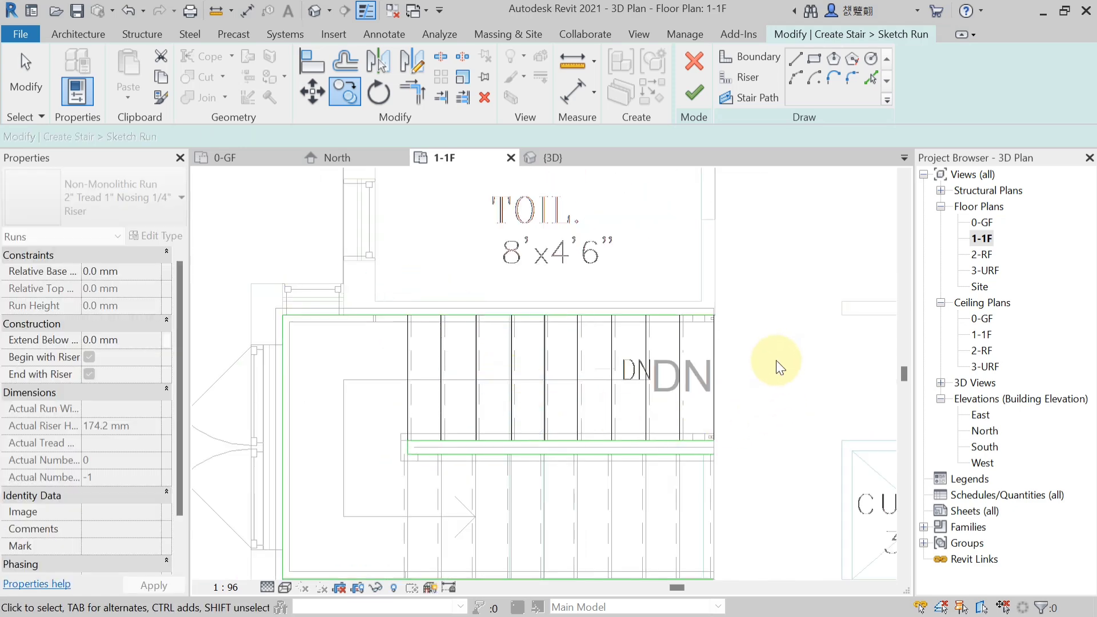
# Mirror a copy of all upper-flight risers onto the lower flight about a horizontal axis drawn through the middle of the gap.
pyautogui.moveTo(777, 355); pyautogui.dragTo(369, 369)
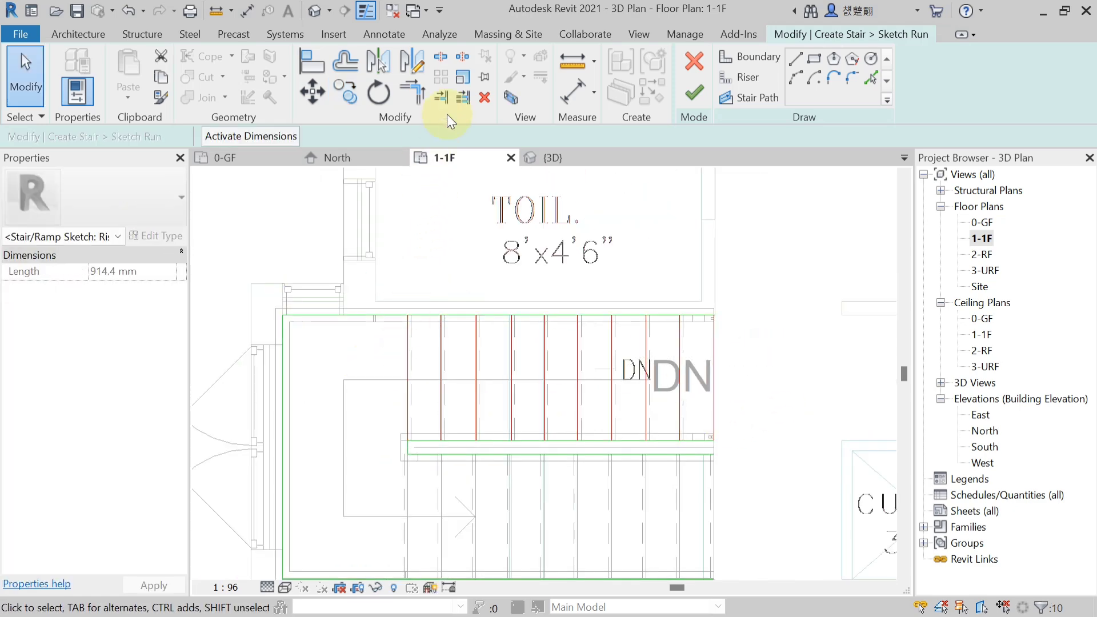
pyautogui.click(411, 60)
pyautogui.scroll(4, 424, 479)
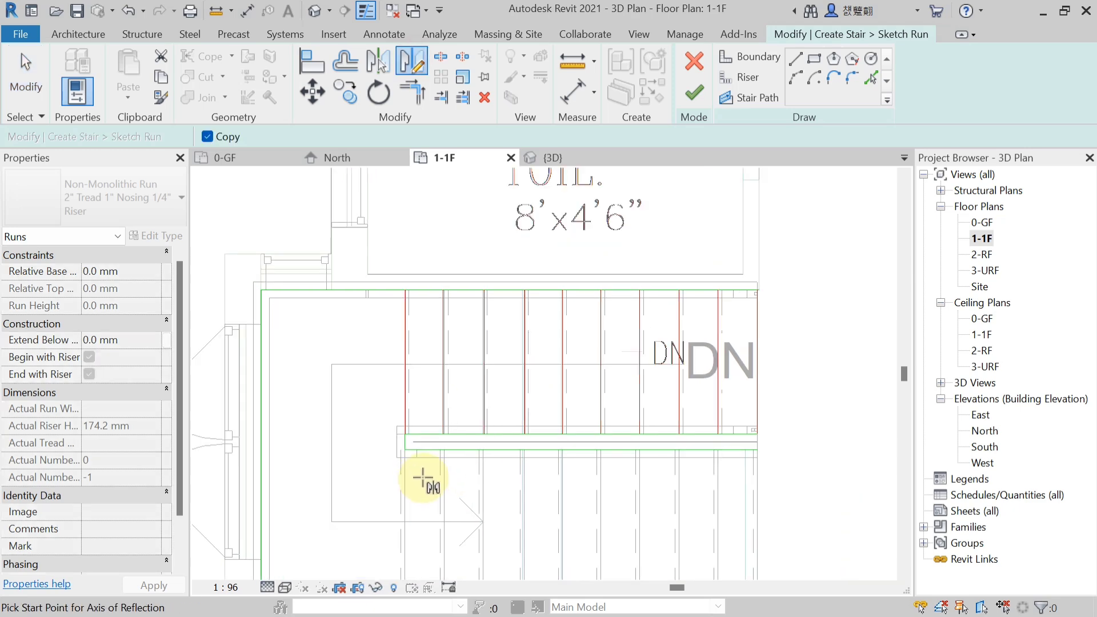
pyautogui.click(396, 416)
pyautogui.scroll(-3, 416, 417)
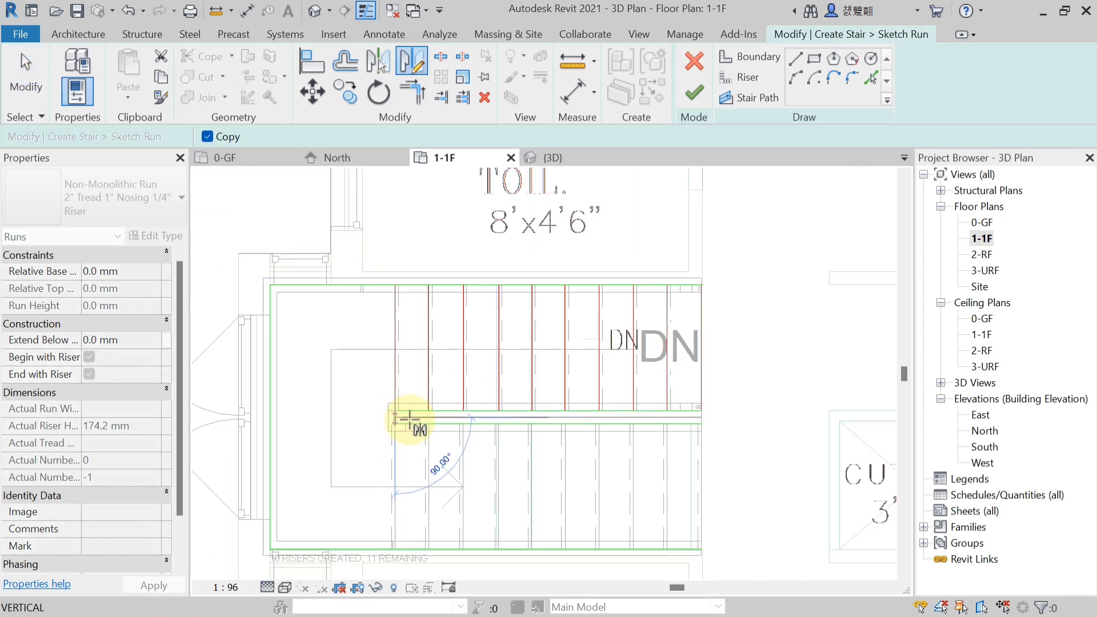
pyautogui.click(754, 416)
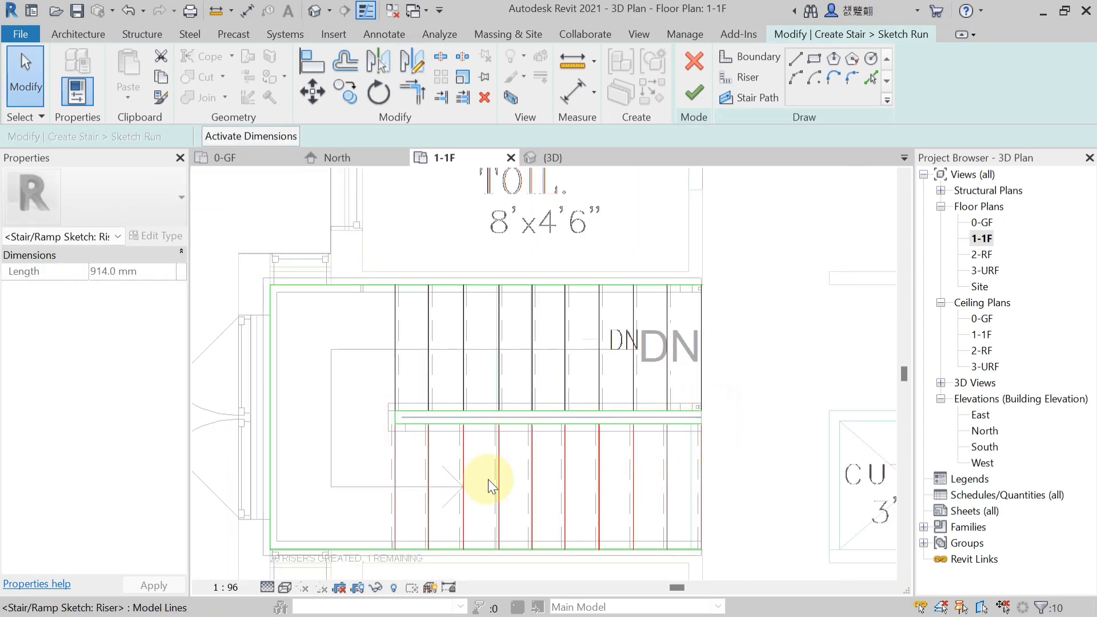
pyautogui.click(443, 489)
pyautogui.moveTo(443, 488); pyautogui.dragTo(468, 475, button='middle')
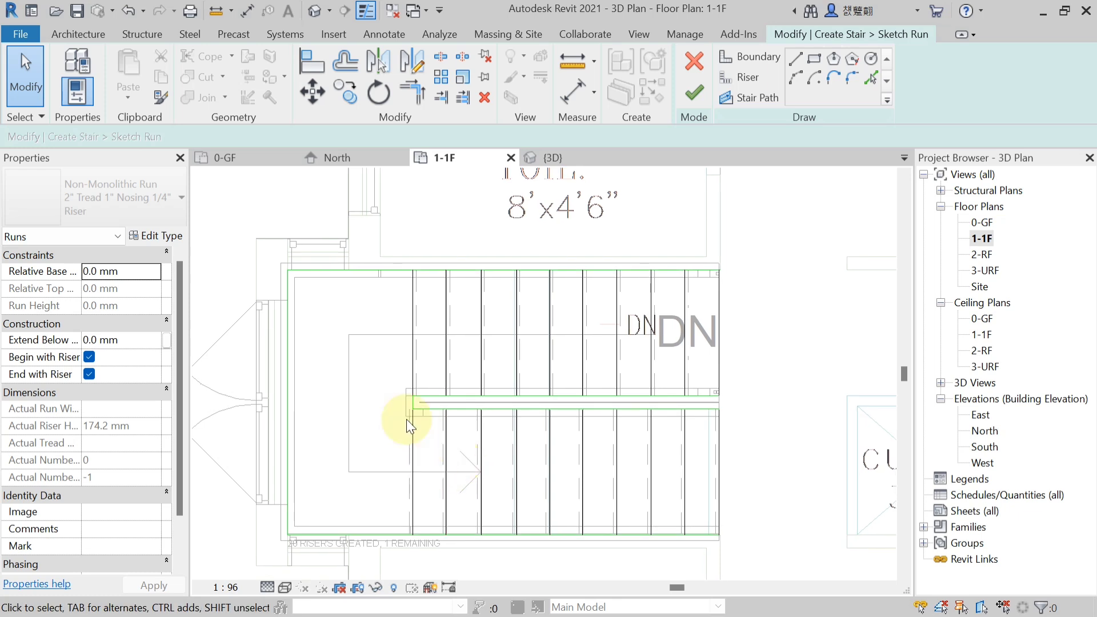
# Sketch the U-shaped stair path from the upper flight's open end, 2700 mm to the landing and back through the lower flight, and finish the stair.
pyautogui.click(761, 107)
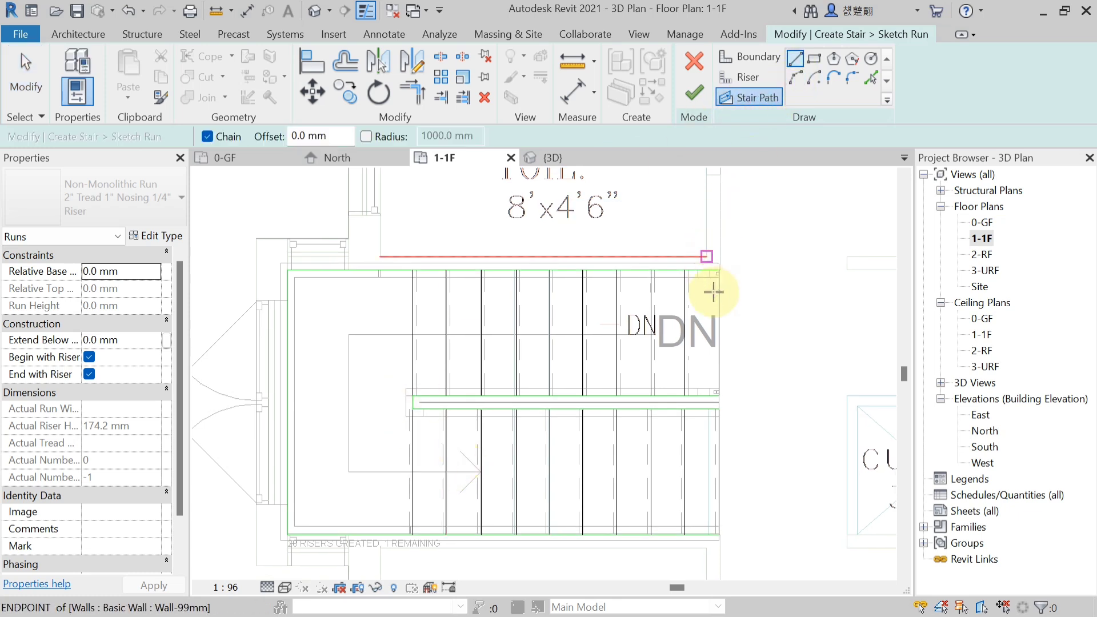
pyautogui.click(721, 330)
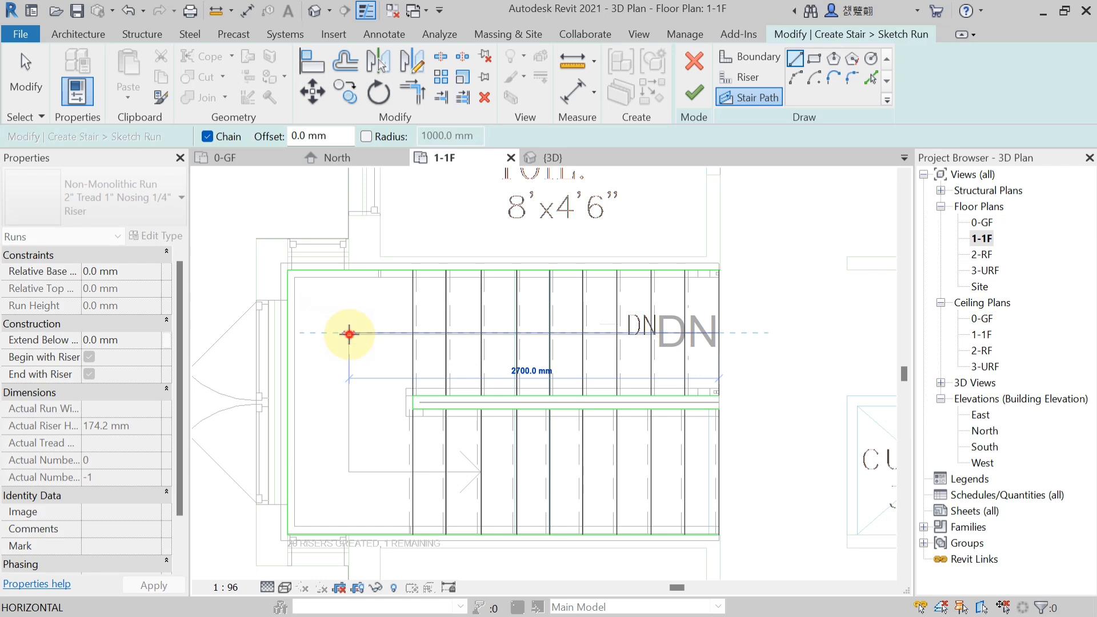
pyautogui.click(350, 333)
pyautogui.click(350, 470)
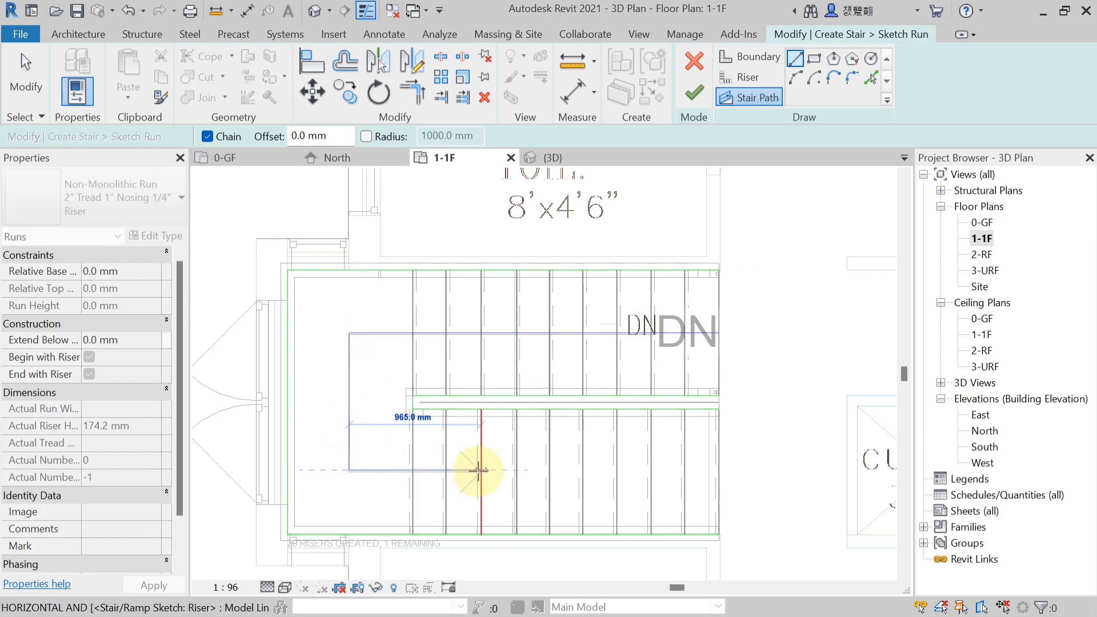
pyautogui.click(722, 470)
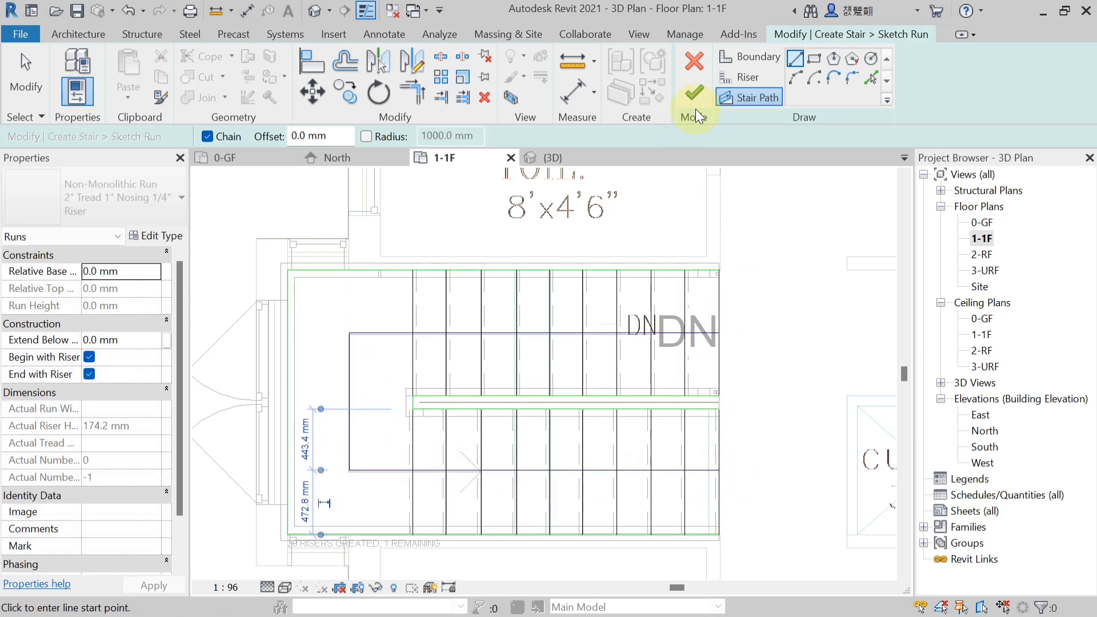
pyautogui.click(695, 94)
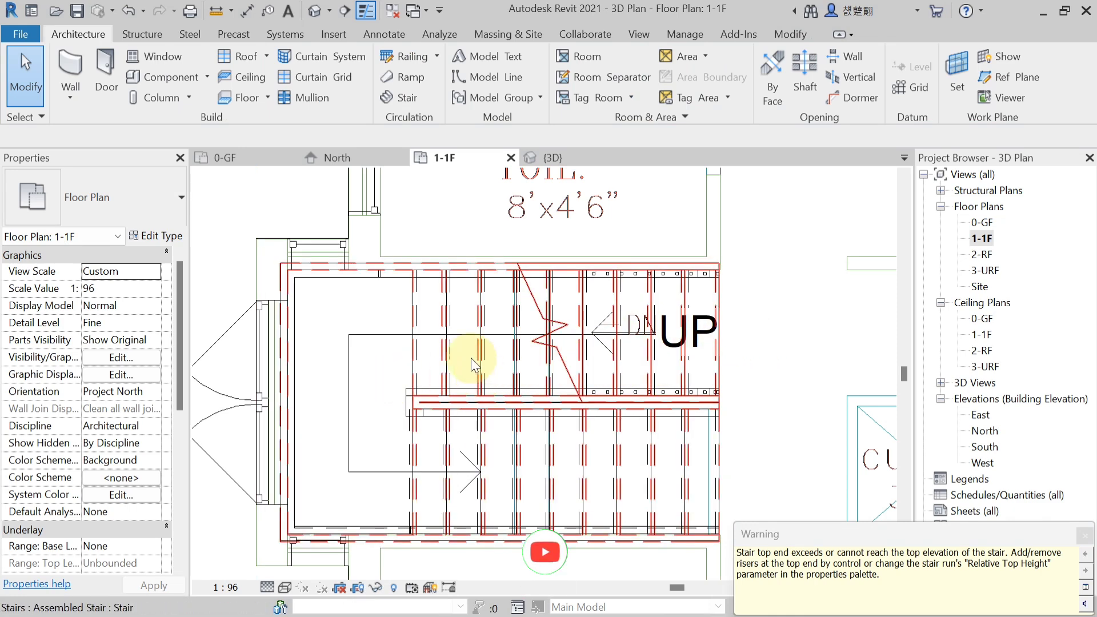
# In the 3D view, delete the outer stairwell walls on the ground and first floors to expose both staircases.
pyautogui.click(575, 153)
pyautogui.keyDown('shift'); pyautogui.moveTo(399, 385); pyautogui.dragTo(436, 314, button='middle'); pyautogui.keyUp('shift')
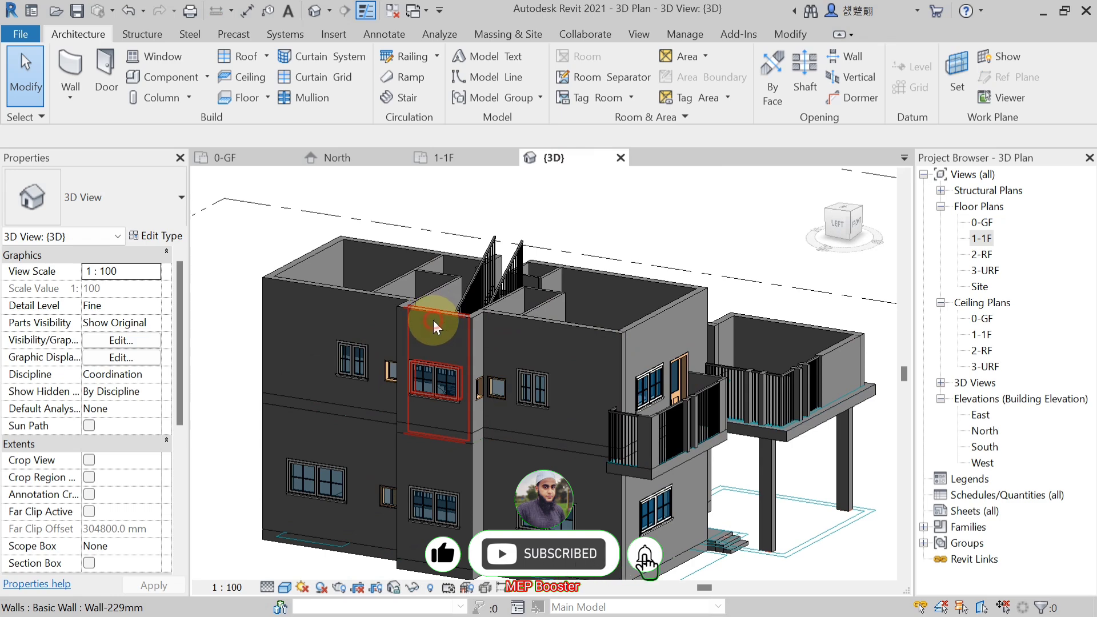
pyautogui.click(434, 320)
pyautogui.click(461, 481)
pyautogui.press('Delete')
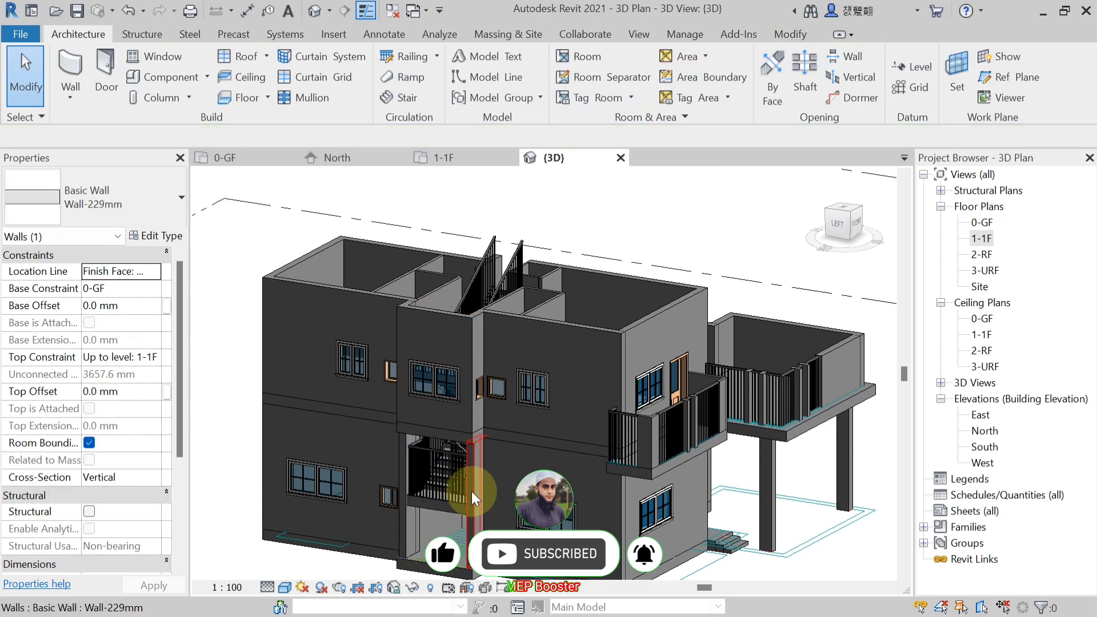
pyautogui.press('Escape')
pyautogui.click(451, 341)
pyautogui.press('Delete')
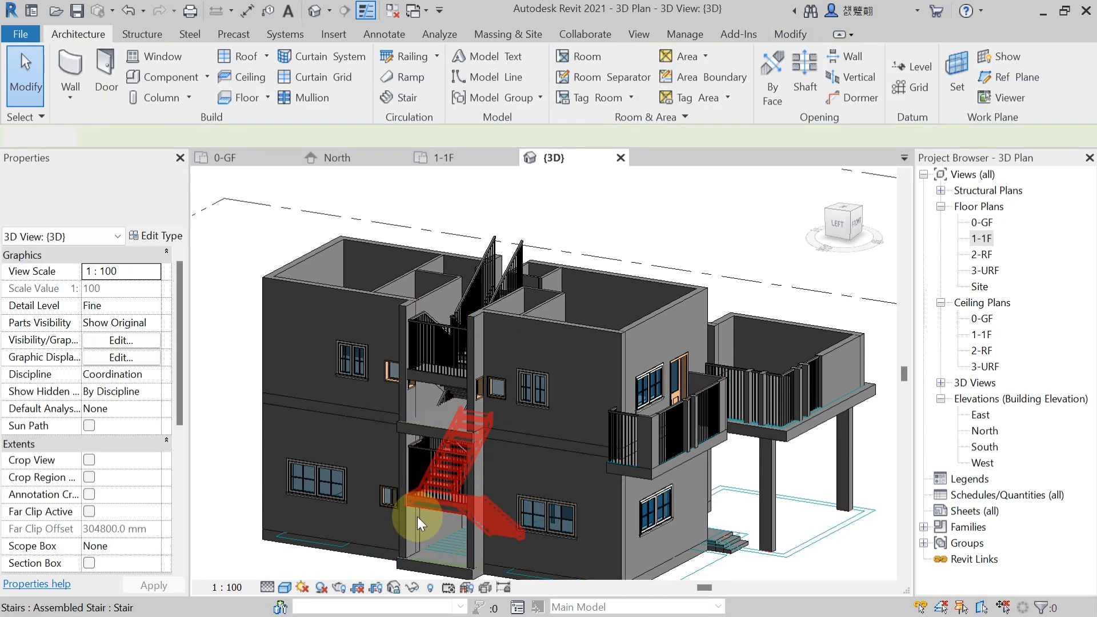
# Delete the first-floor 99 mm partition wall beside the upper staircase in the 3D view.
pyautogui.keyDown('shift'); pyautogui.moveTo(595, 468); pyautogui.dragTo(621, 471, button='middle'); pyautogui.keyUp('shift')
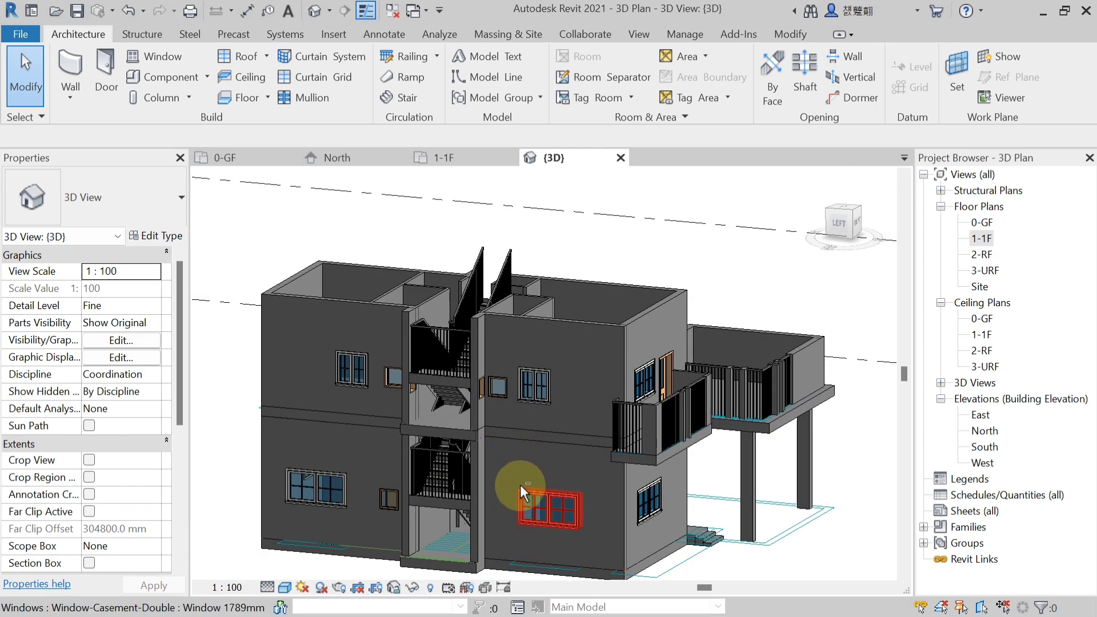
pyautogui.keyDown('shift'); pyautogui.moveTo(520, 485); pyautogui.dragTo(474, 438, button='middle'); pyautogui.keyUp('shift')
pyautogui.scroll(2, 446, 440)
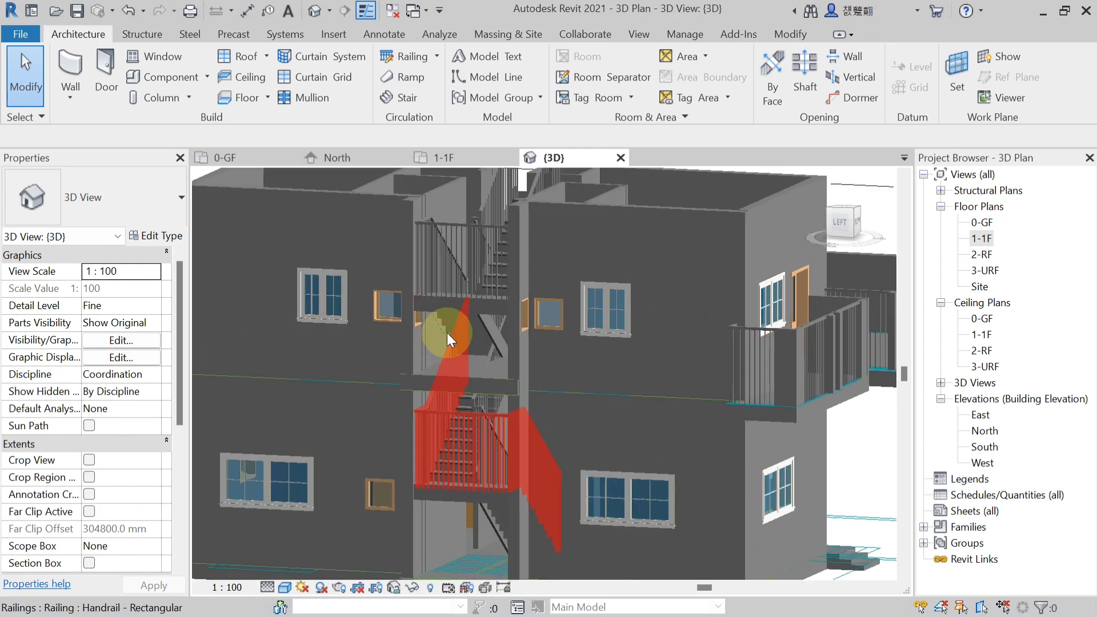
pyautogui.scroll(1, 448, 338)
pyautogui.keyDown('shift'); pyautogui.moveTo(505, 392); pyautogui.dragTo(407, 409, button='middle'); pyautogui.keyUp('shift')
pyautogui.moveTo(602, 354); pyautogui.dragTo(529, 534, button='middle')
pyautogui.scroll(1, 591, 341)
pyautogui.click(597, 303)
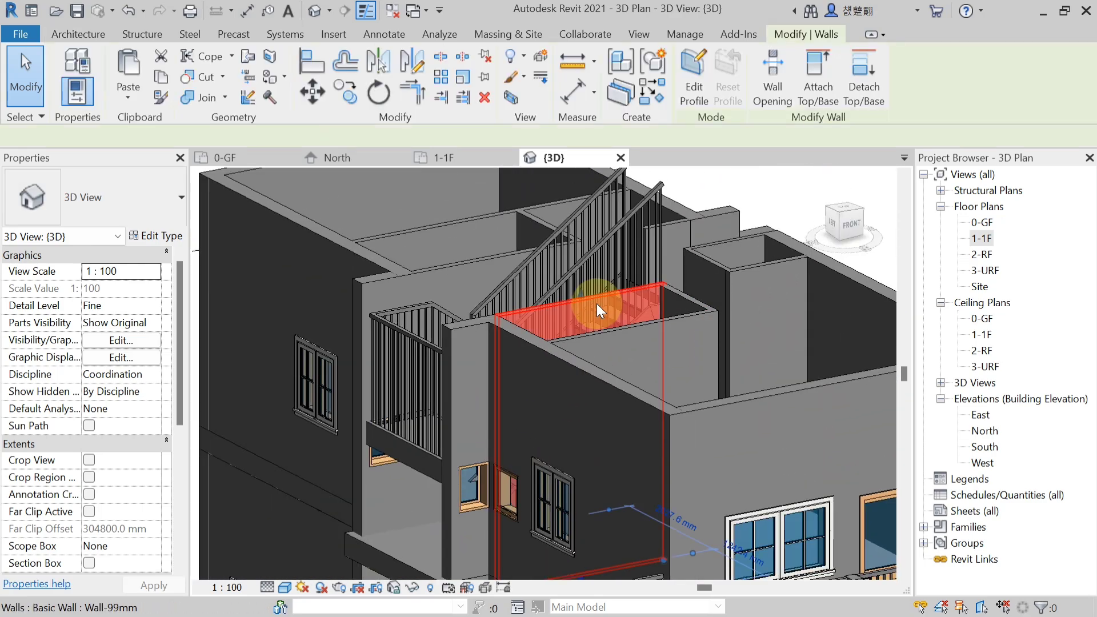
pyautogui.scroll(-2, 629, 320)
pyautogui.press('Delete')
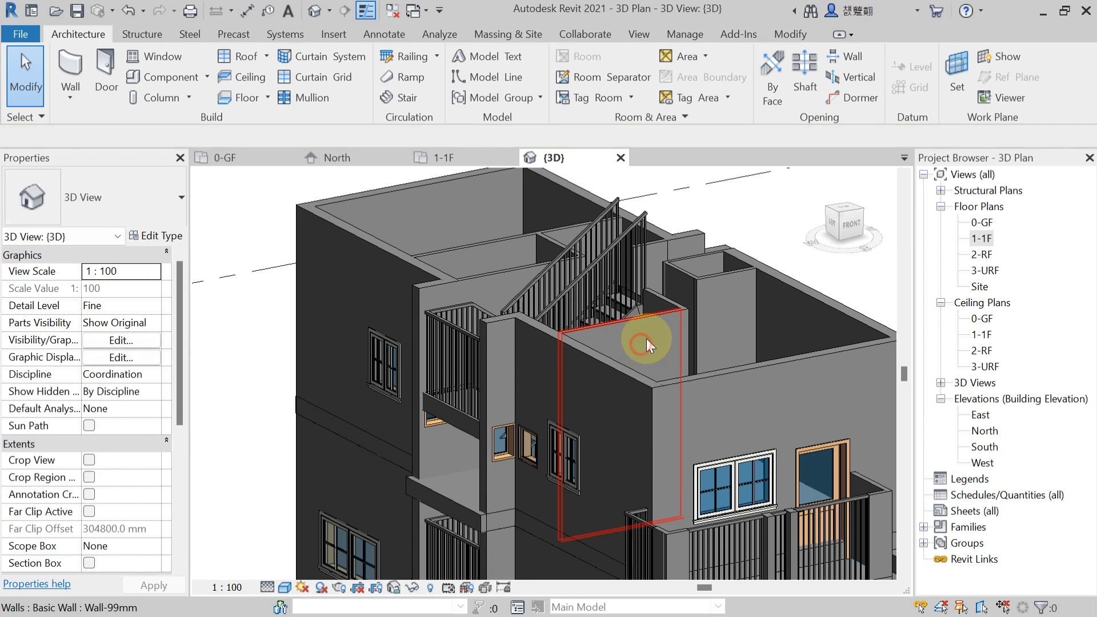
pyautogui.keyDown('shift'); pyautogui.moveTo(733, 360); pyautogui.dragTo(761, 450, button='middle'); pyautogui.keyUp('shift')
pyautogui.moveTo(372, 445); pyautogui.dragTo(406, 422, button='middle')
pyautogui.scroll(-1, 423, 441)
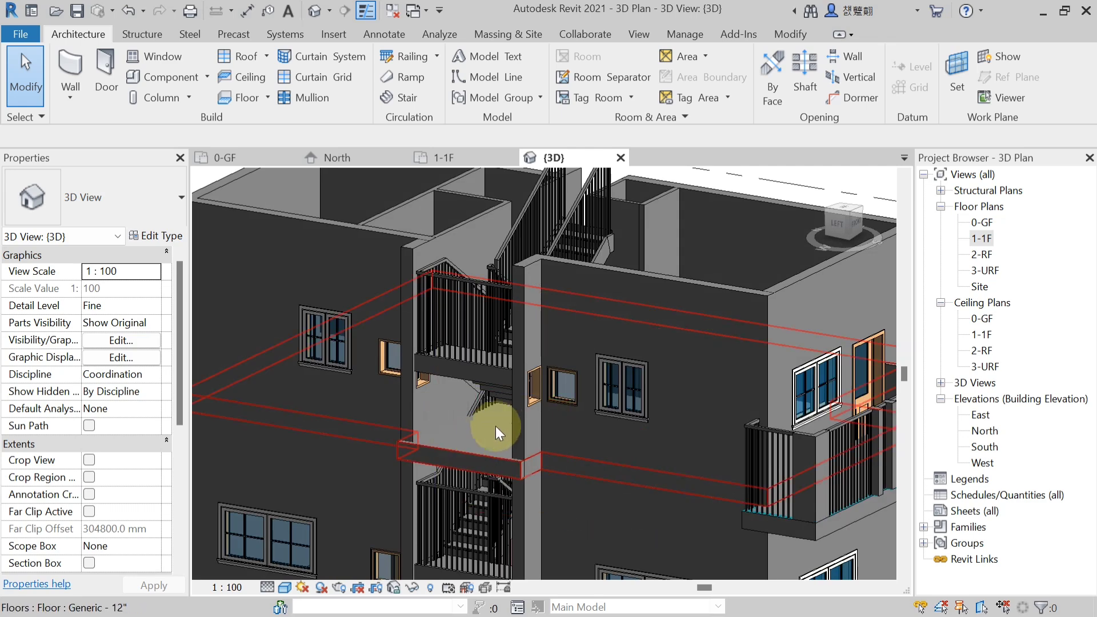
# Inspect the exposed staircases in 3D and undo the deletion of the walls around the stairwell.
pyautogui.scroll(-3, 495, 474)
pyautogui.moveTo(495, 475); pyautogui.dragTo(502, 423, button='middle')
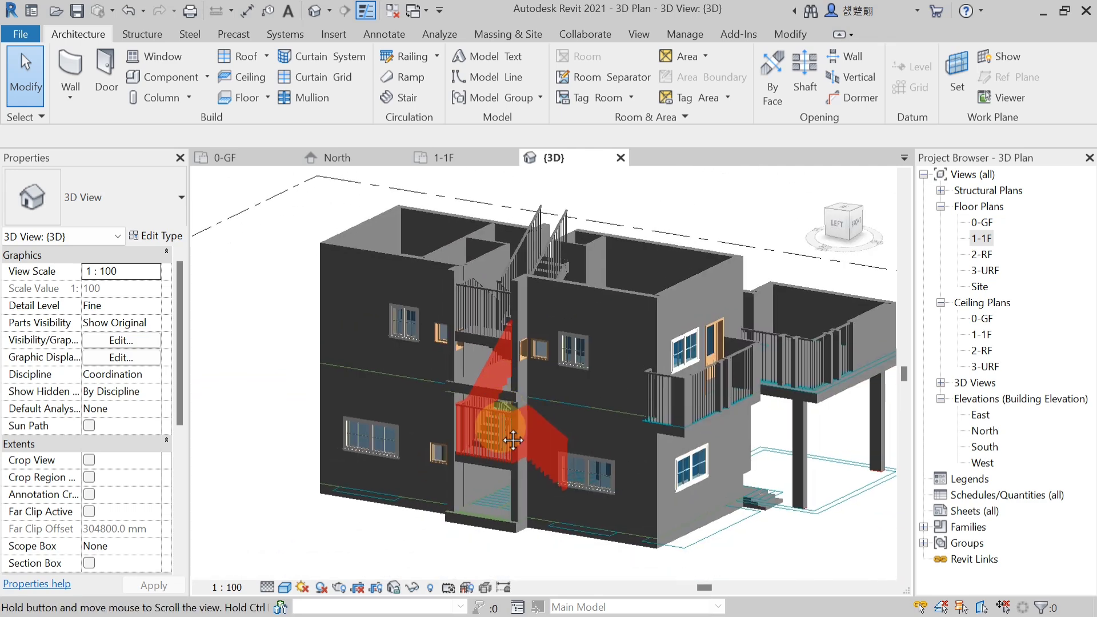
pyautogui.scroll(2, 536, 517)
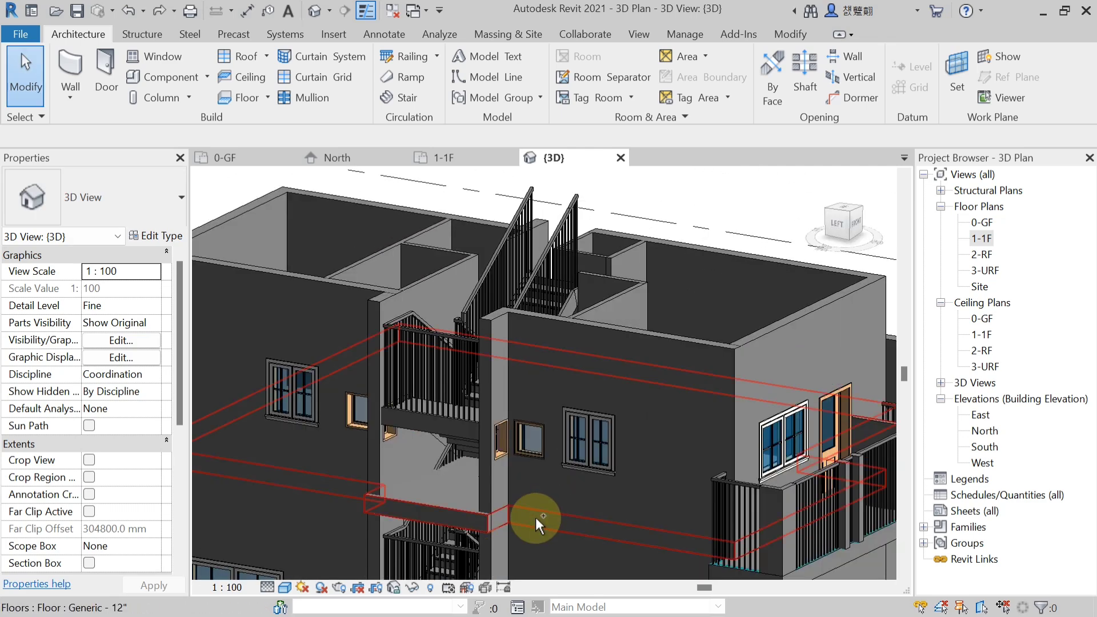
pyautogui.scroll(-2, 537, 506)
pyautogui.hotkey('ctrl', 'z')
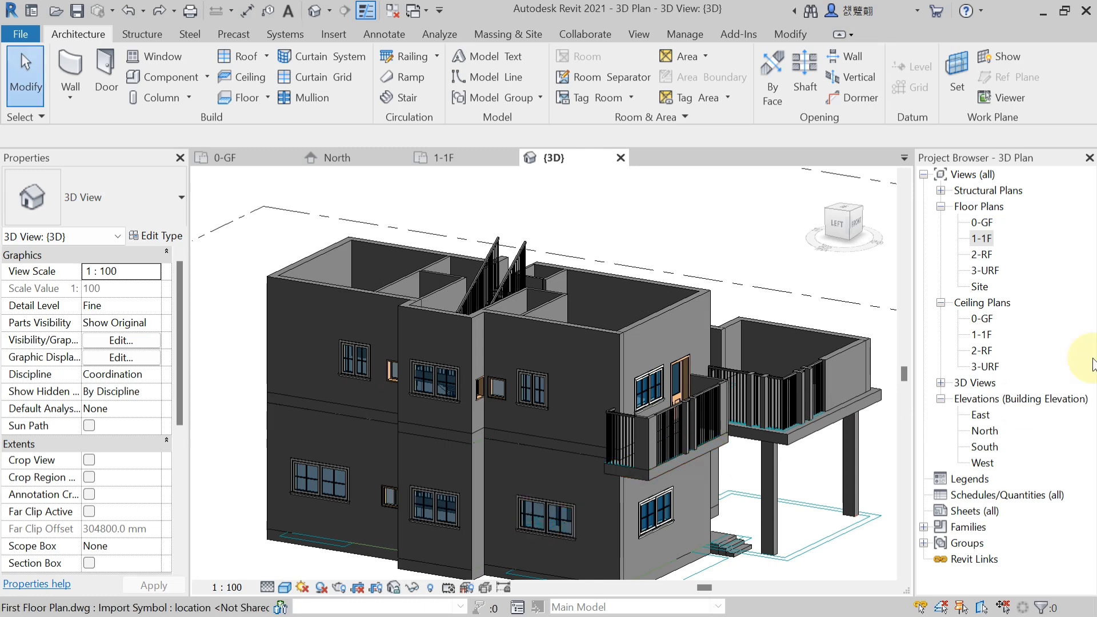
# On floor plan 1-1F, start a shaft opening with a rectangular boundary and set its top constraint to Up to level: 3-URF.
pyautogui.doubleClick(983, 239)
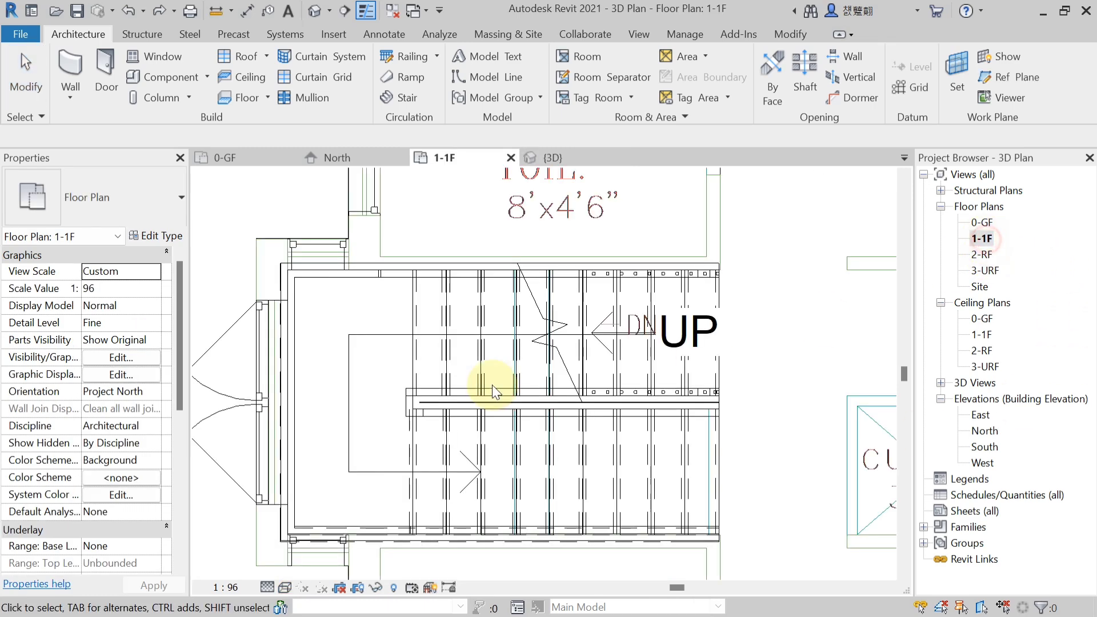
pyautogui.scroll(-4, 483, 379)
pyautogui.scroll(2, 303, 482)
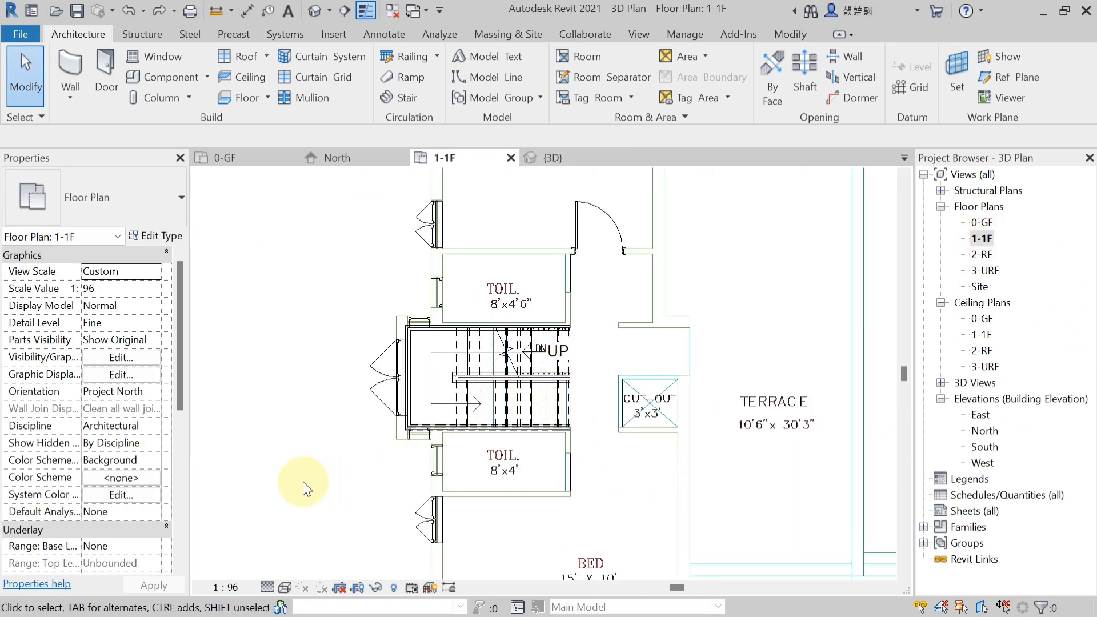
pyautogui.scroll(-1, 318, 497)
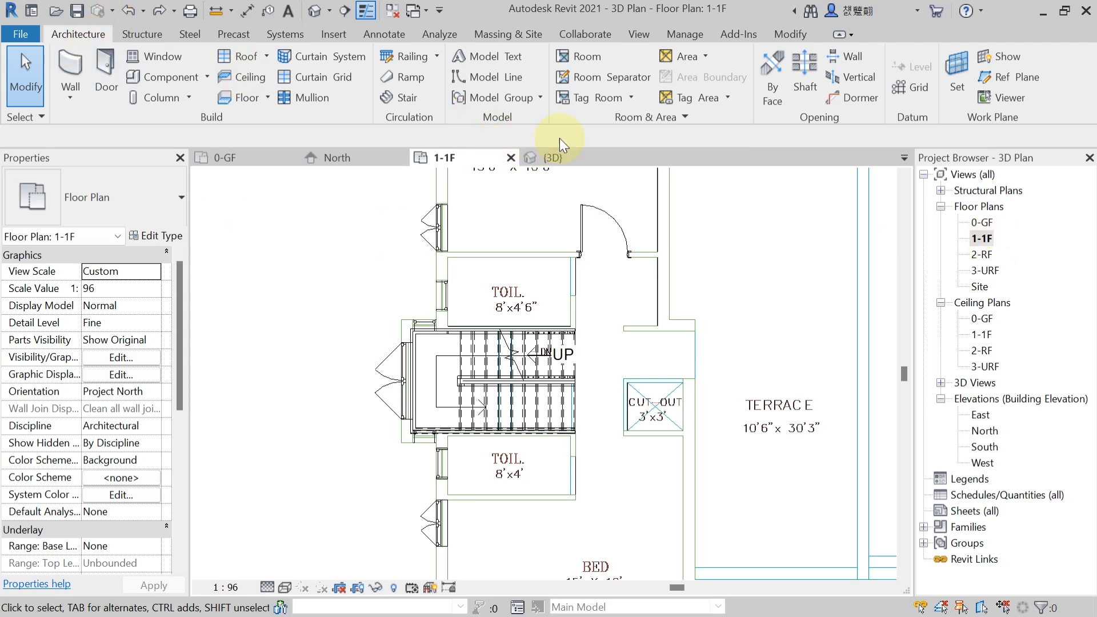
pyautogui.click(800, 84)
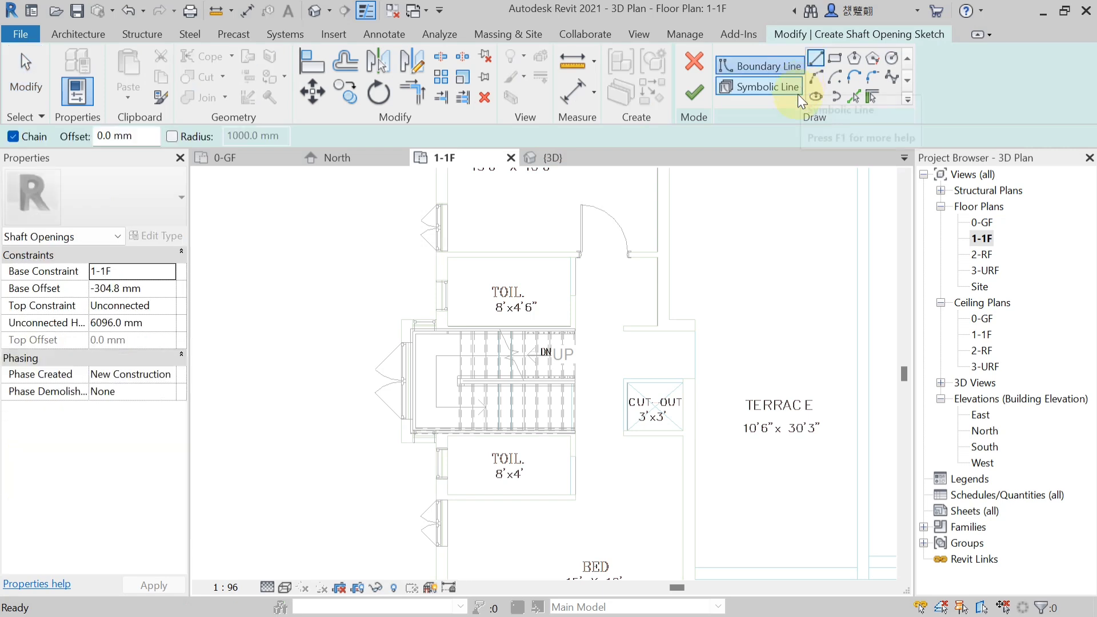
pyautogui.click(834, 59)
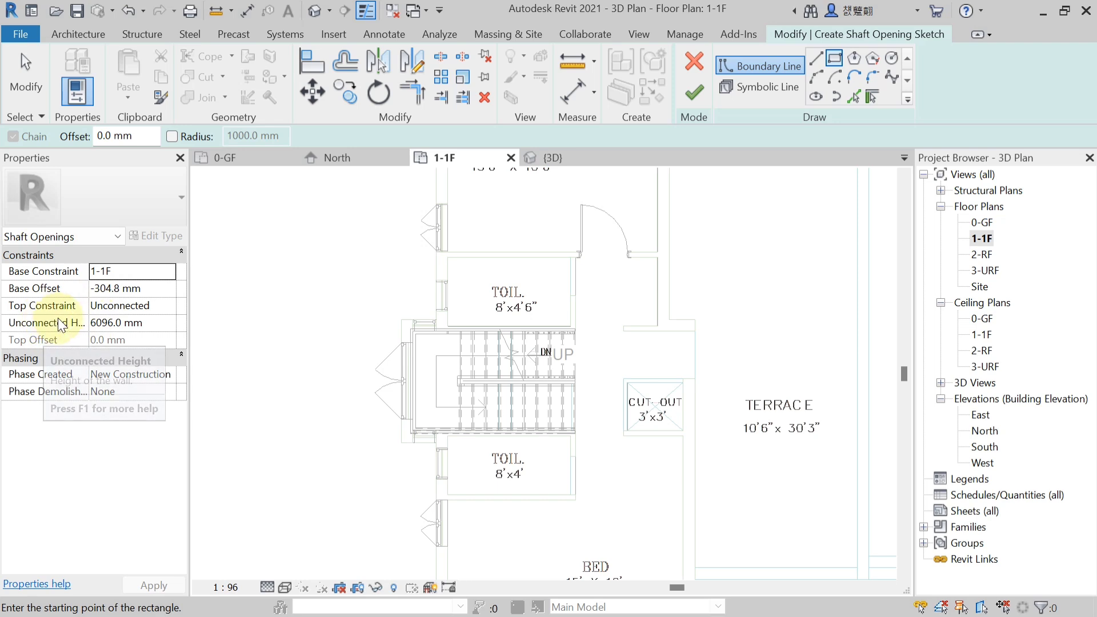
pyautogui.click(172, 310)
pyautogui.click(173, 310)
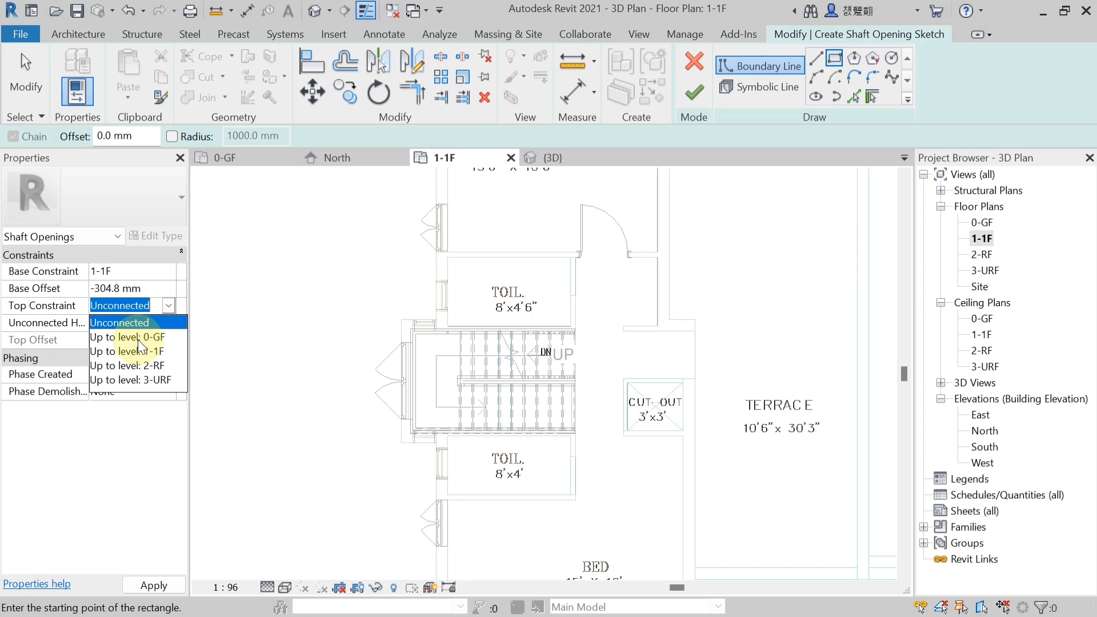
pyautogui.click(138, 381)
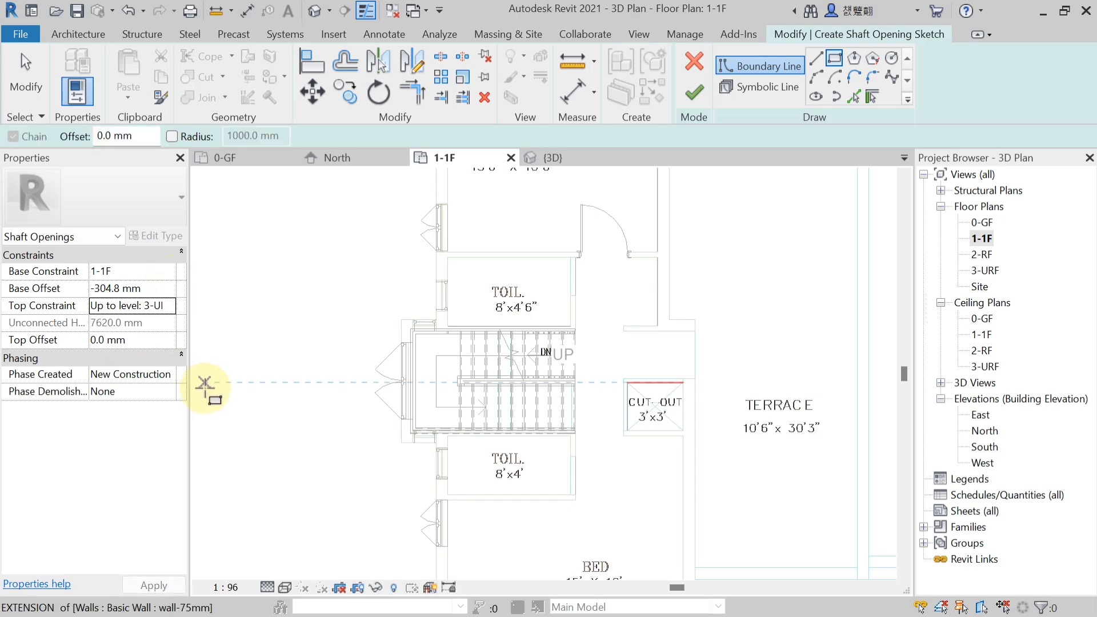
# Draw the rectangular shaft boundary from the lower flight's open-end corner to the opposite landing corner, about 3160 by 1929 mm.
pyautogui.moveTo(538, 351); pyautogui.dragTo(503, 341, button='middle')
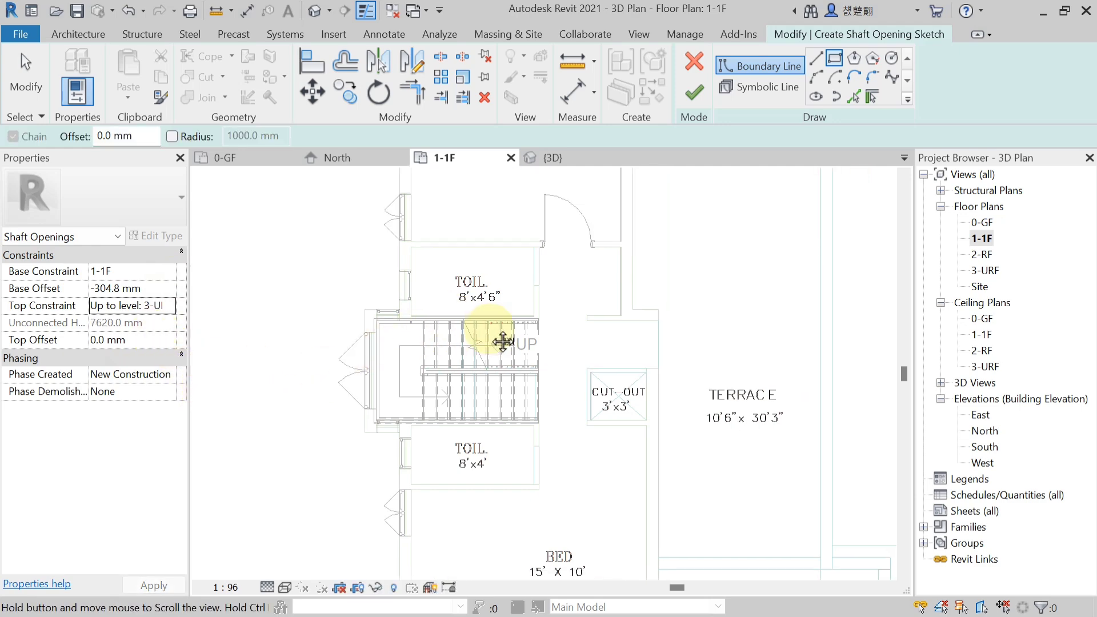
pyautogui.scroll(6, 414, 336)
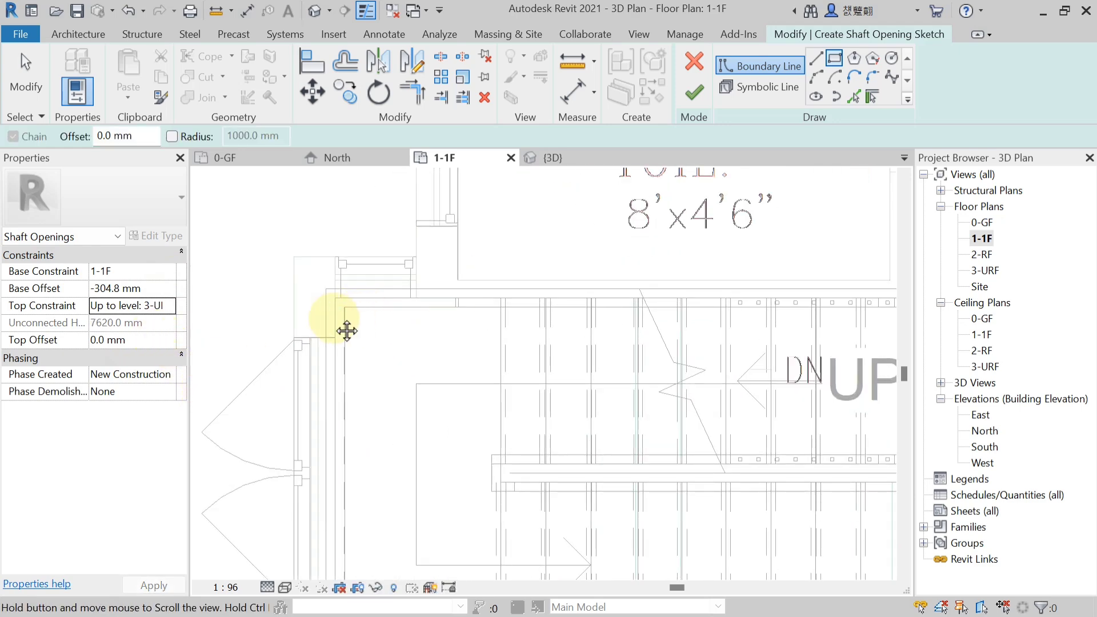
pyautogui.scroll(3, 792, 290)
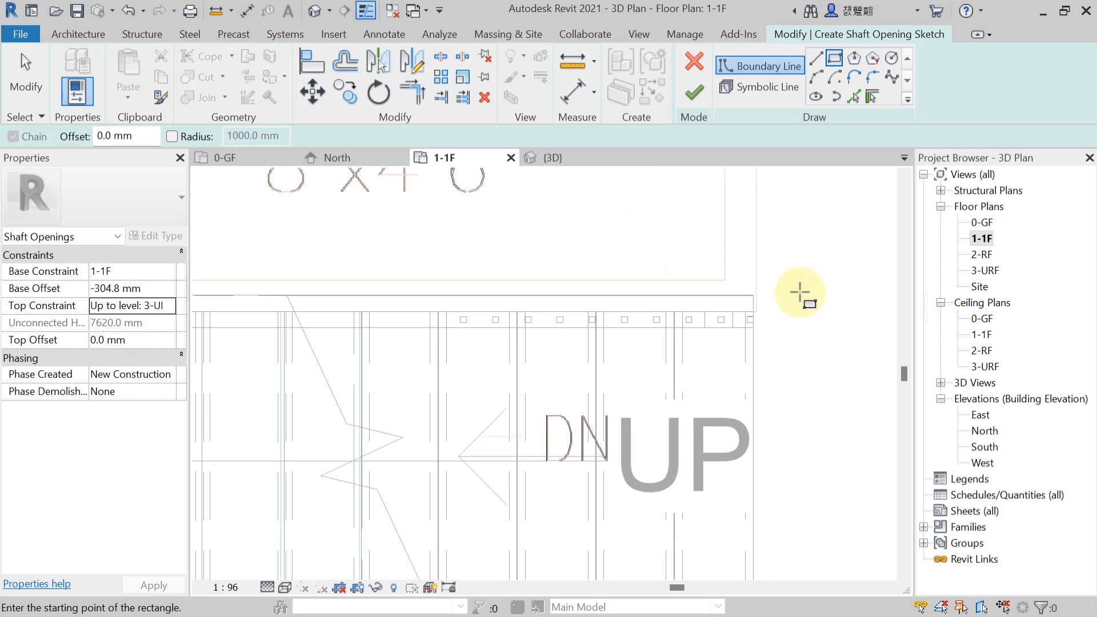
pyautogui.scroll(2, 771, 295)
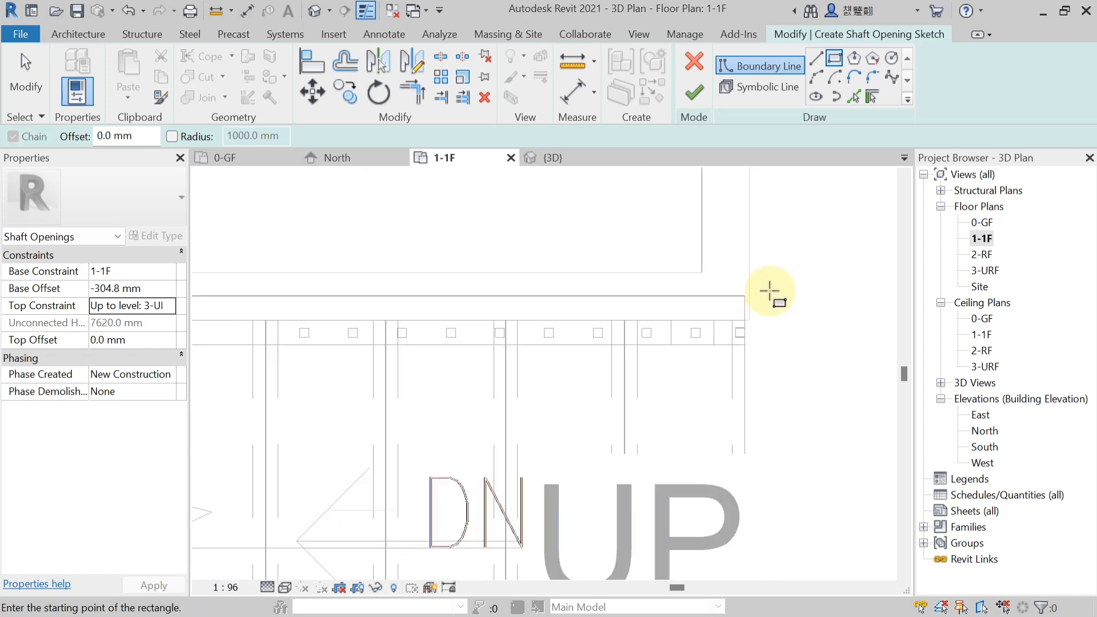
pyautogui.scroll(-3, 755, 317)
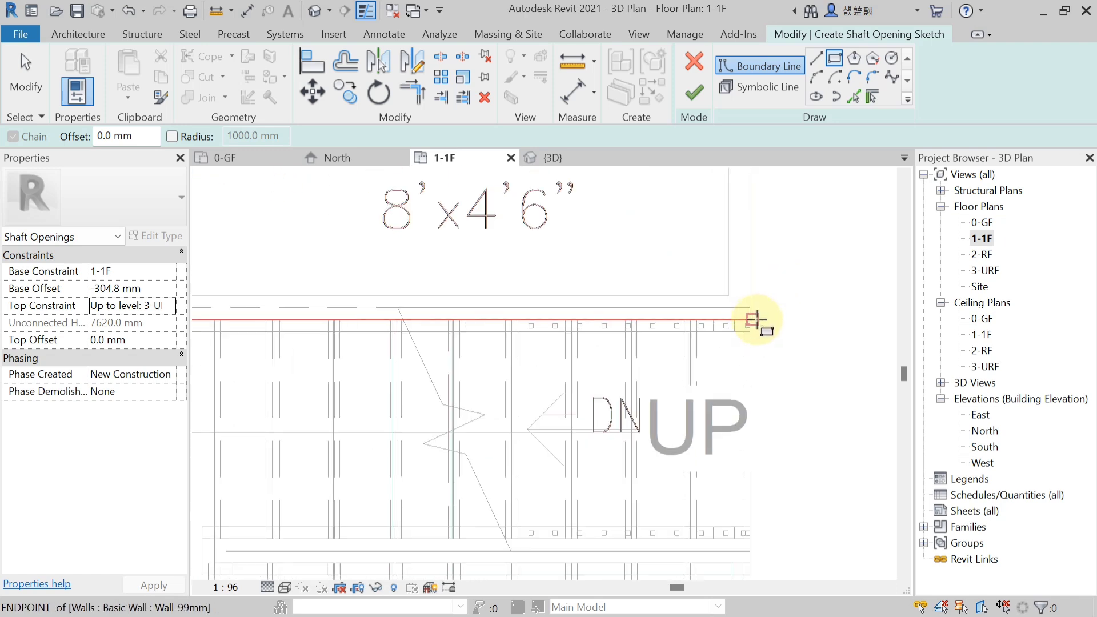
pyautogui.moveTo(814, 346); pyautogui.dragTo(841, 258, button='middle')
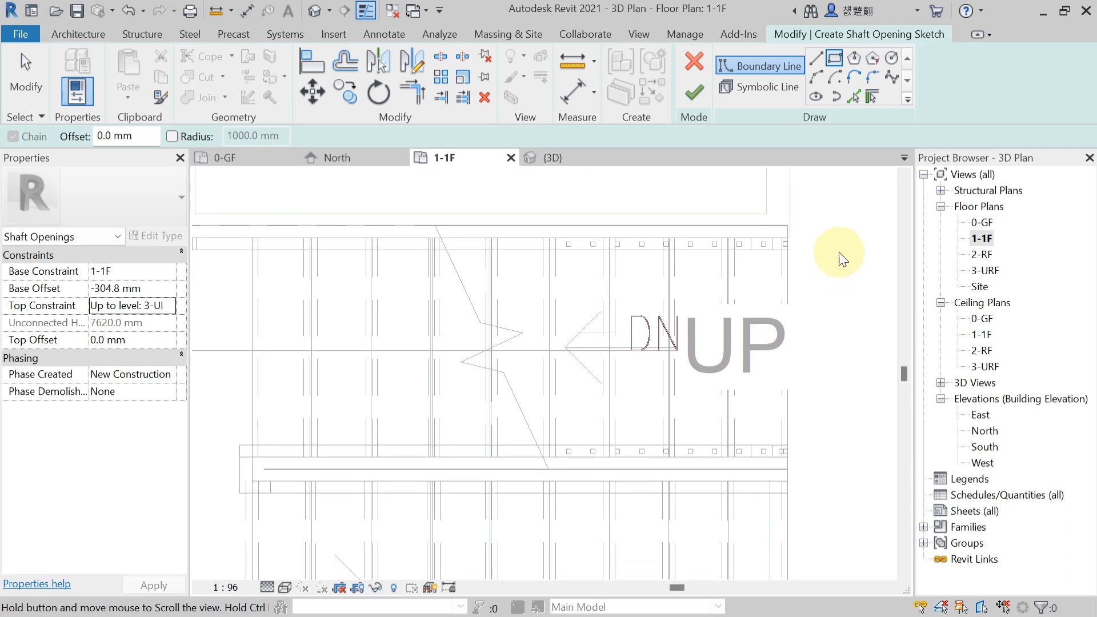
pyautogui.scroll(-2, 840, 252)
pyautogui.scroll(-3, 840, 257)
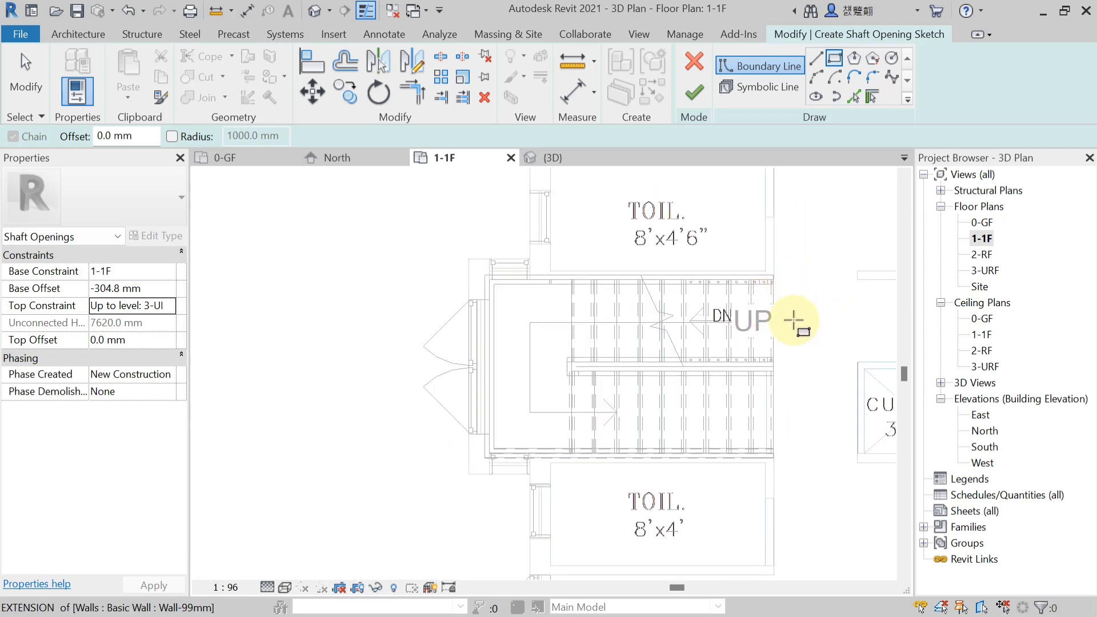
pyautogui.scroll(4, 796, 471)
pyautogui.scroll(5, 735, 448)
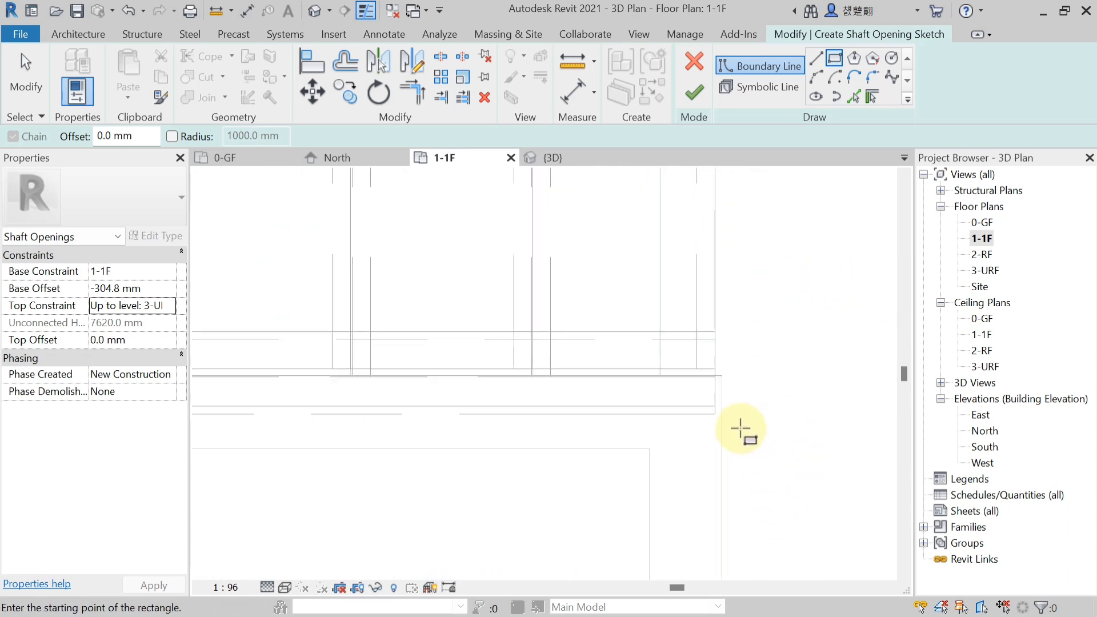
pyautogui.click(714, 374)
pyautogui.scroll(-4, 713, 375)
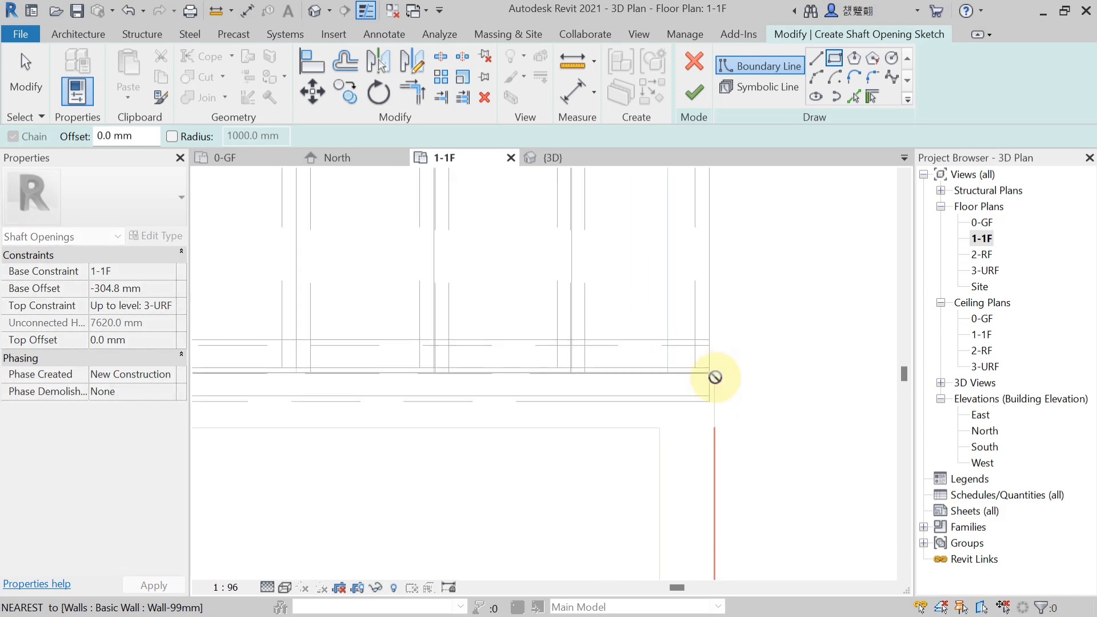
pyautogui.moveTo(388, 309); pyautogui.dragTo(460, 437, button='middle')
pyautogui.scroll(5, 395, 311)
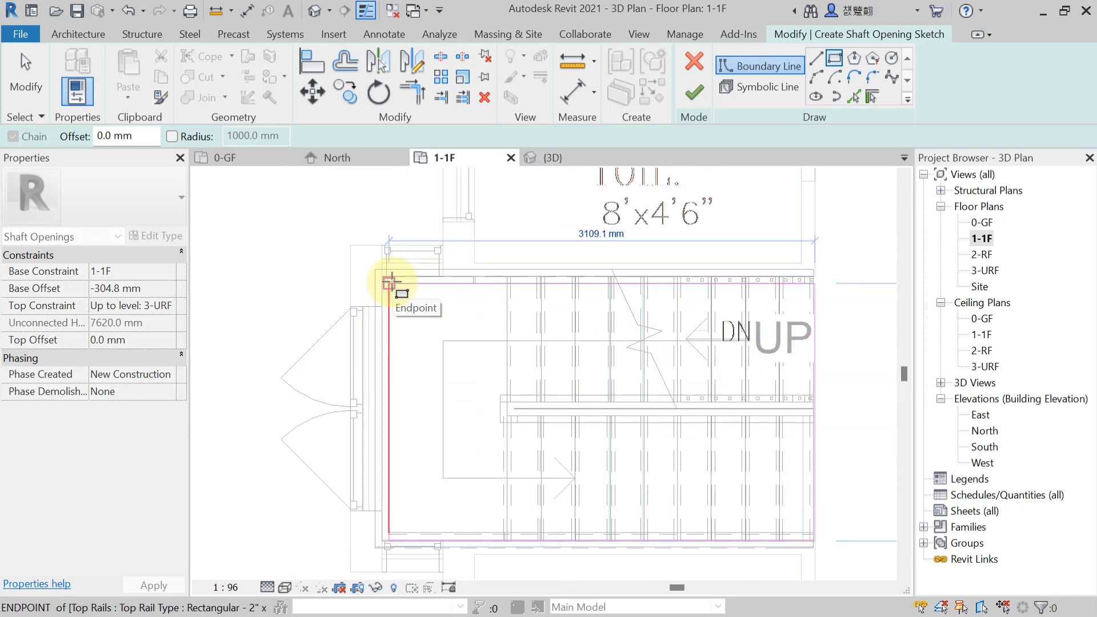
pyautogui.scroll(-3, 397, 312)
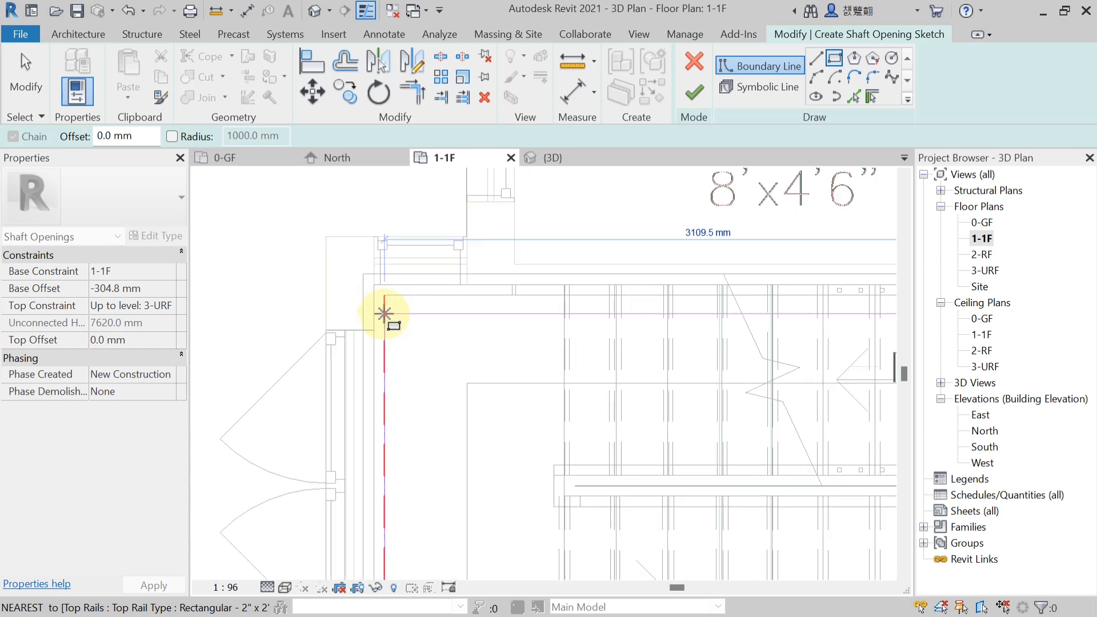
pyautogui.moveTo(401, 311); pyautogui.dragTo(328, 349, button='middle')
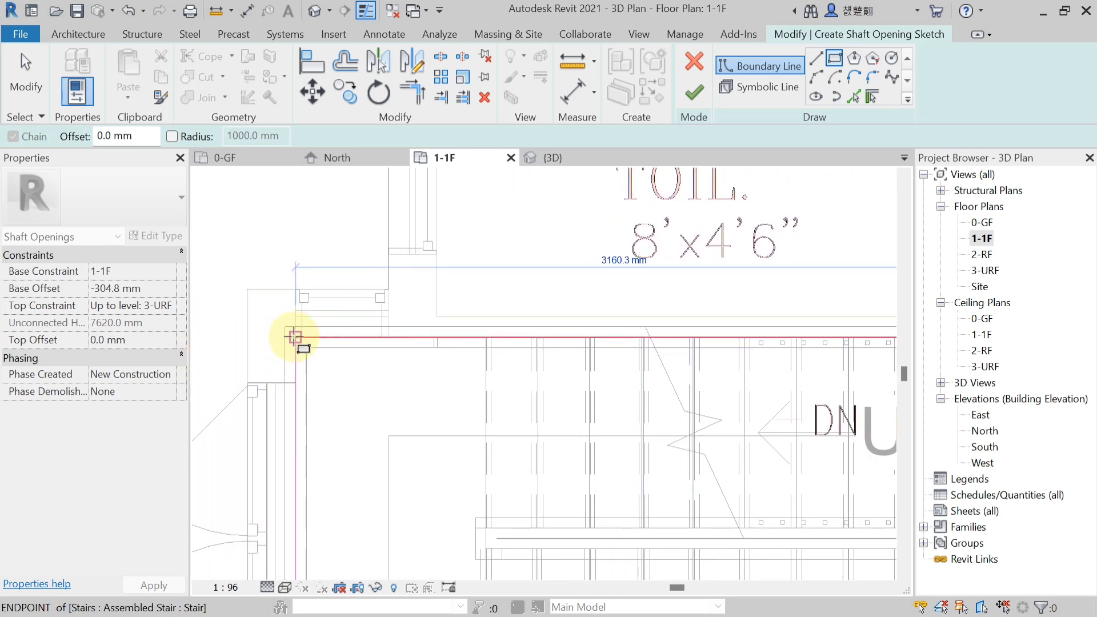
pyautogui.click(295, 338)
pyautogui.scroll(1, 309, 360)
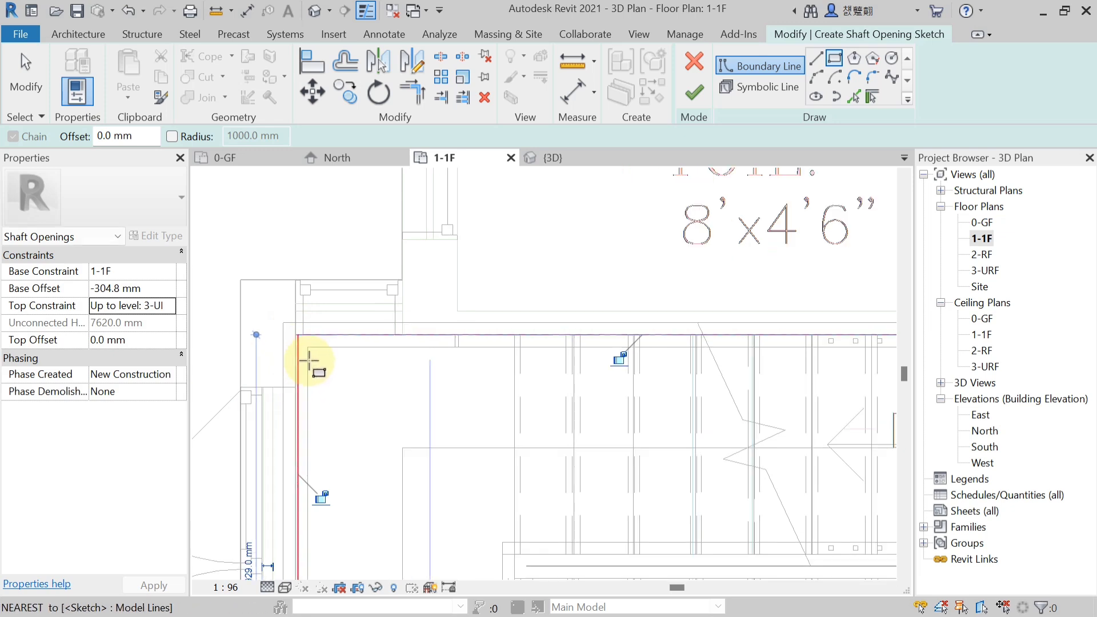
pyautogui.scroll(2, 309, 360)
pyautogui.press('Escape')
pyautogui.press('Escape')
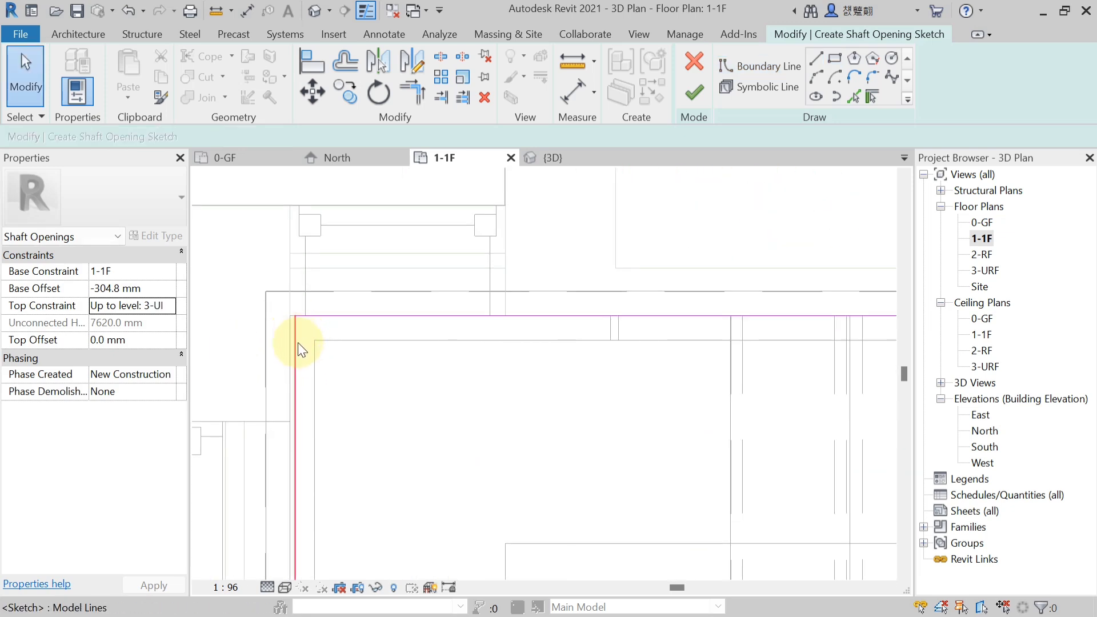
# Nudge the landing-side boundary line slightly outward and finish the shaft opening.
pyautogui.click(297, 343)
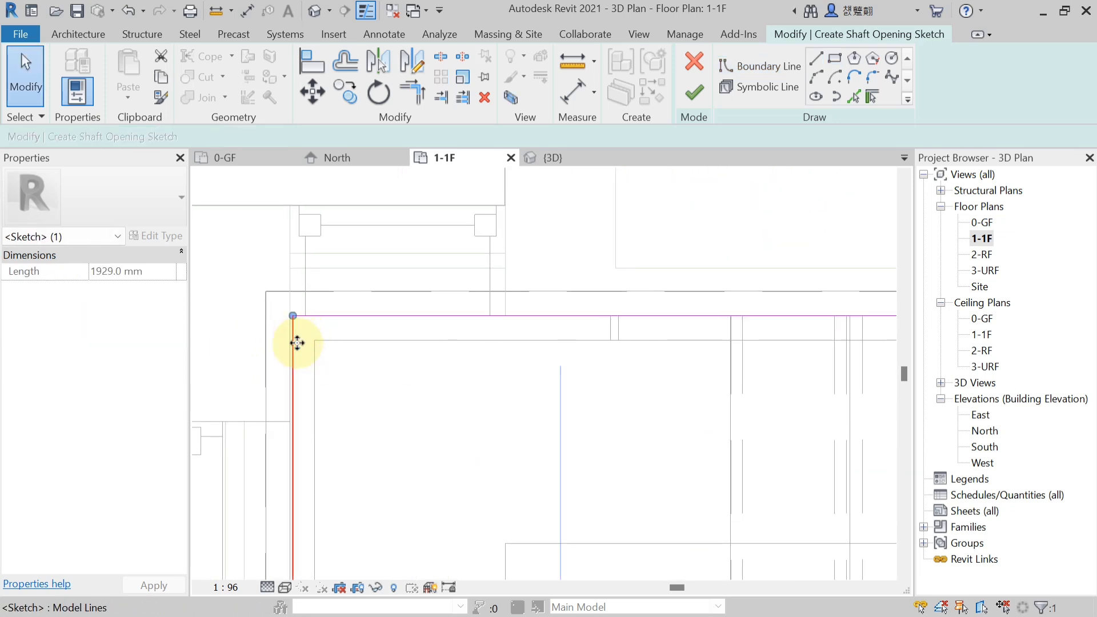
pyautogui.press('Left')
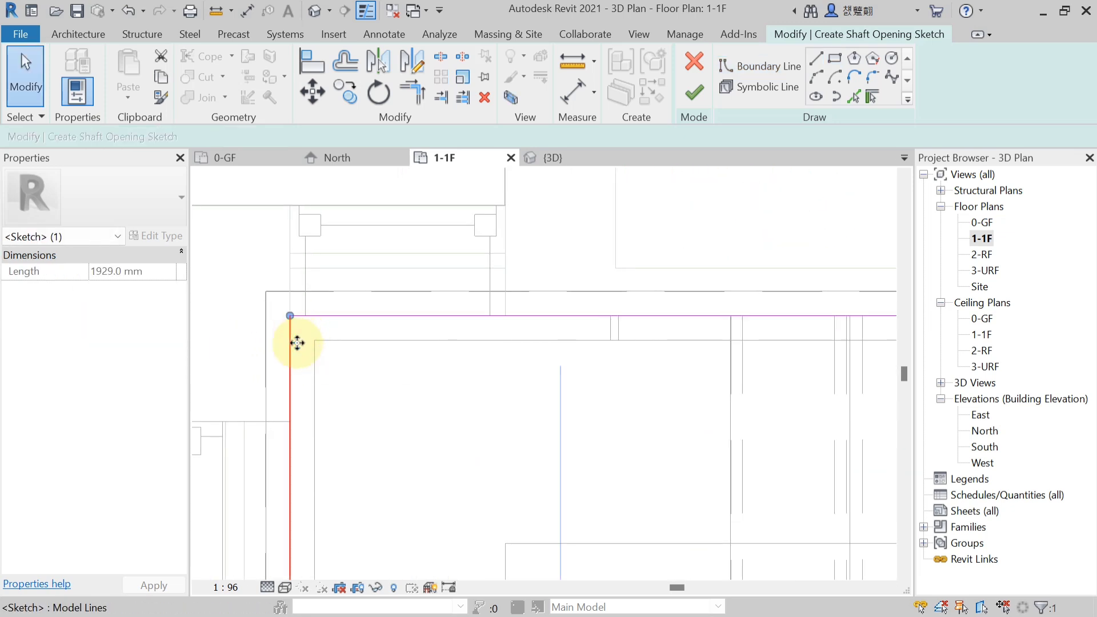
pyautogui.click(695, 93)
# In the 3D view, hide the outer 229 mm stairwell walls on the ground and first floors.
pyautogui.click(552, 157)
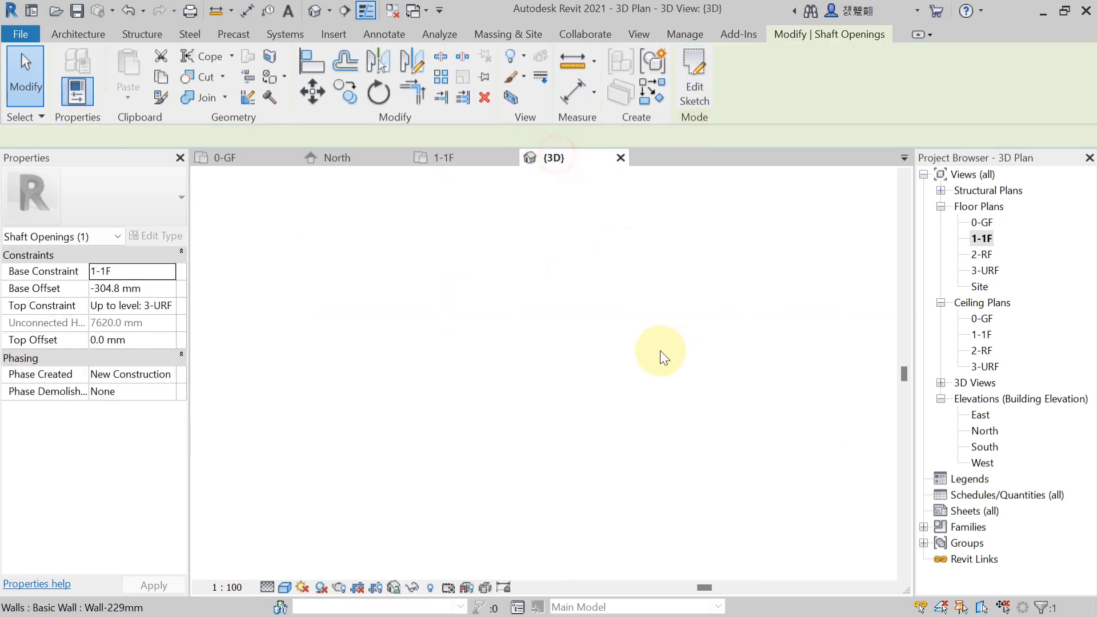
pyautogui.press('Escape')
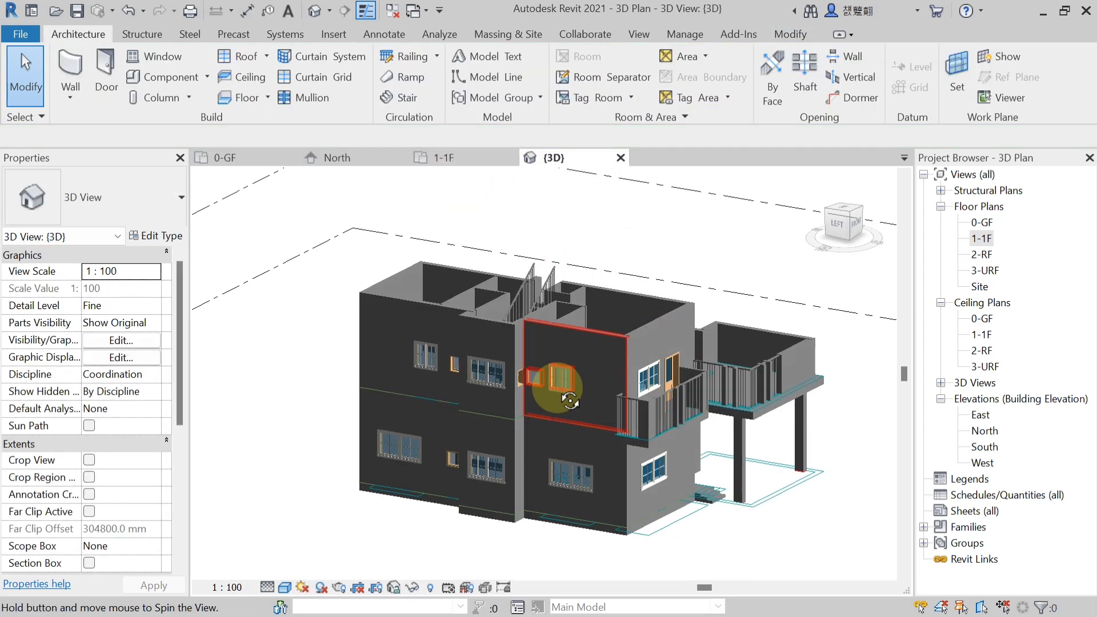
pyautogui.keyDown('shift'); pyautogui.moveTo(570, 401); pyautogui.dragTo(495, 402, button='middle'); pyautogui.keyUp('shift')
pyautogui.click(501, 461)
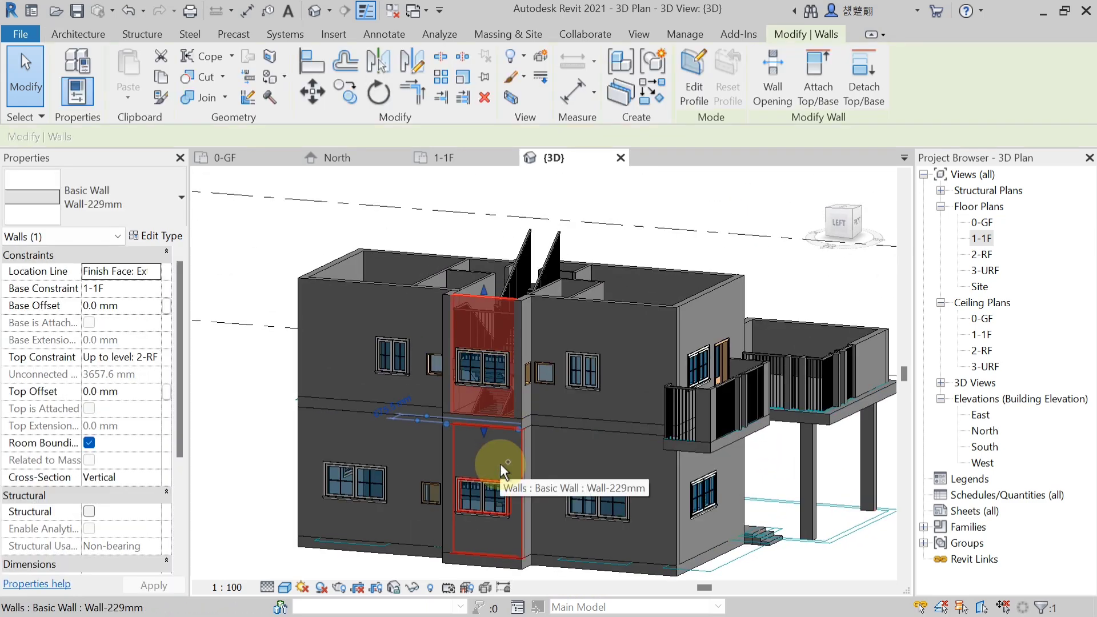
pyautogui.keyDown('ctrl'); pyautogui.click(499, 465); pyautogui.keyUp('ctrl')
pyautogui.press('e')
pyautogui.press('h')
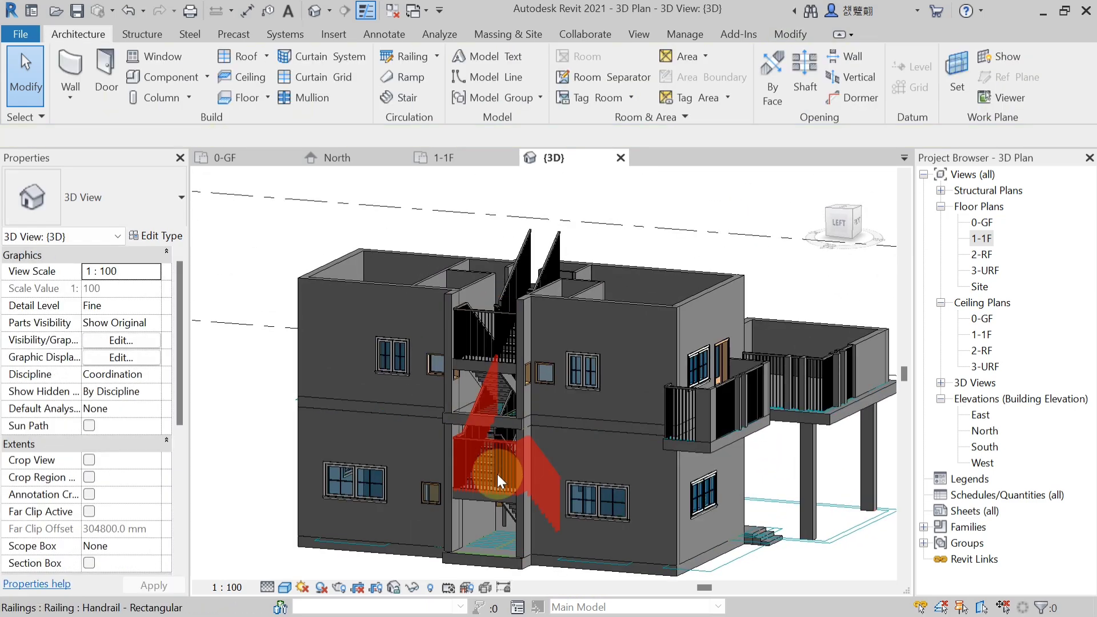
# Check the stairs and the shaft opening through the exposed stairwell, and undo the hiding of the outer walls.
pyautogui.keyDown('shift'); pyautogui.moveTo(514, 568); pyautogui.dragTo(517, 453, button='middle'); pyautogui.keyUp('shift')
pyautogui.keyDown('shift'); pyautogui.moveTo(514, 410); pyautogui.dragTo(461, 347, button='middle'); pyautogui.keyUp('shift')
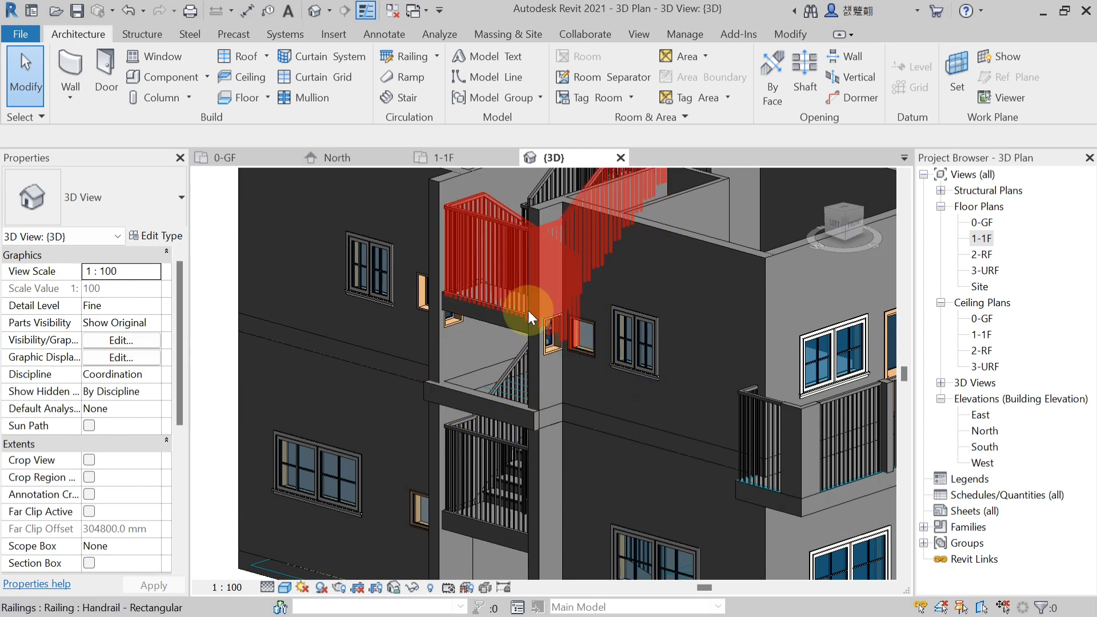
pyautogui.scroll(-3, 529, 310)
pyautogui.hotkey('ctrl', 'z')
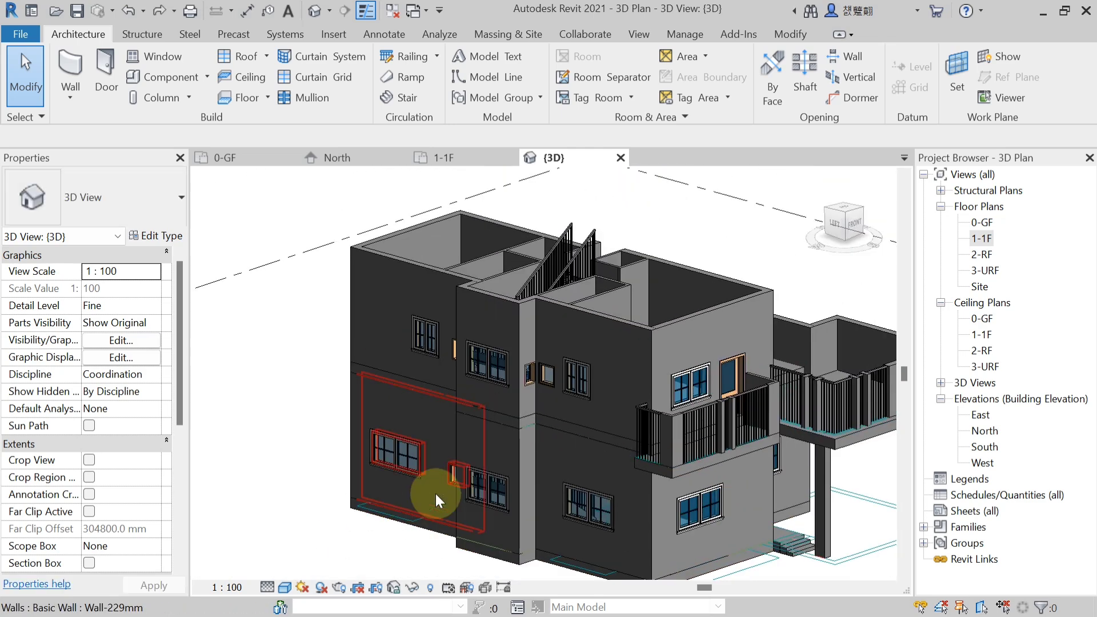
# Review the whole 1-1F floor plan, and examine the building and its stairwell in 3D from the front and terrace side.
pyautogui.click(984, 238)
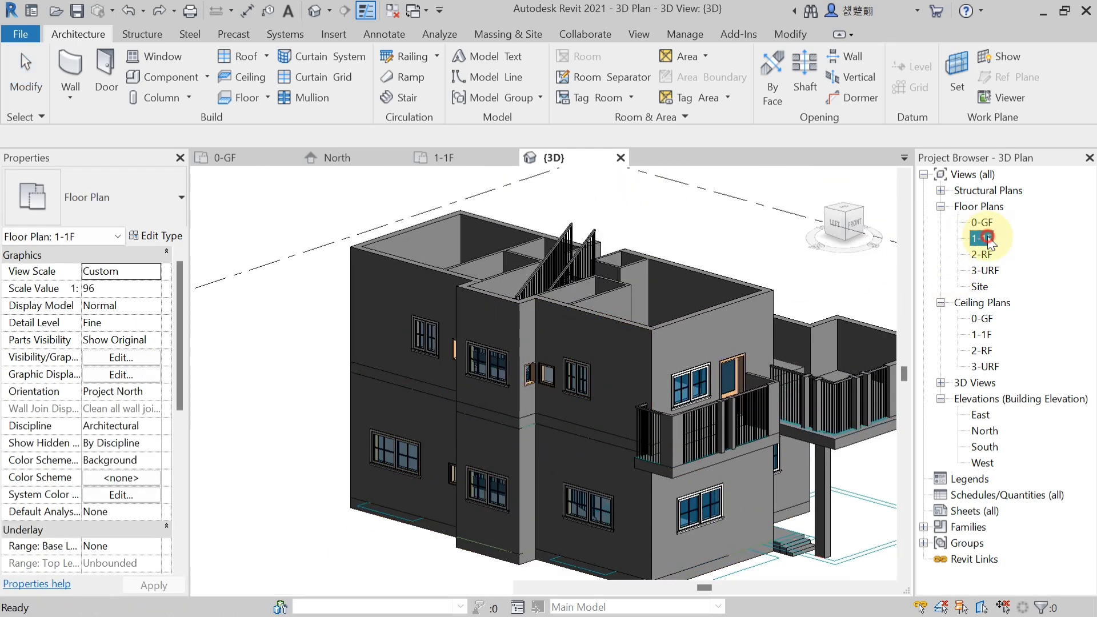
pyautogui.doubleClick(984, 238)
pyautogui.scroll(-4, 485, 356)
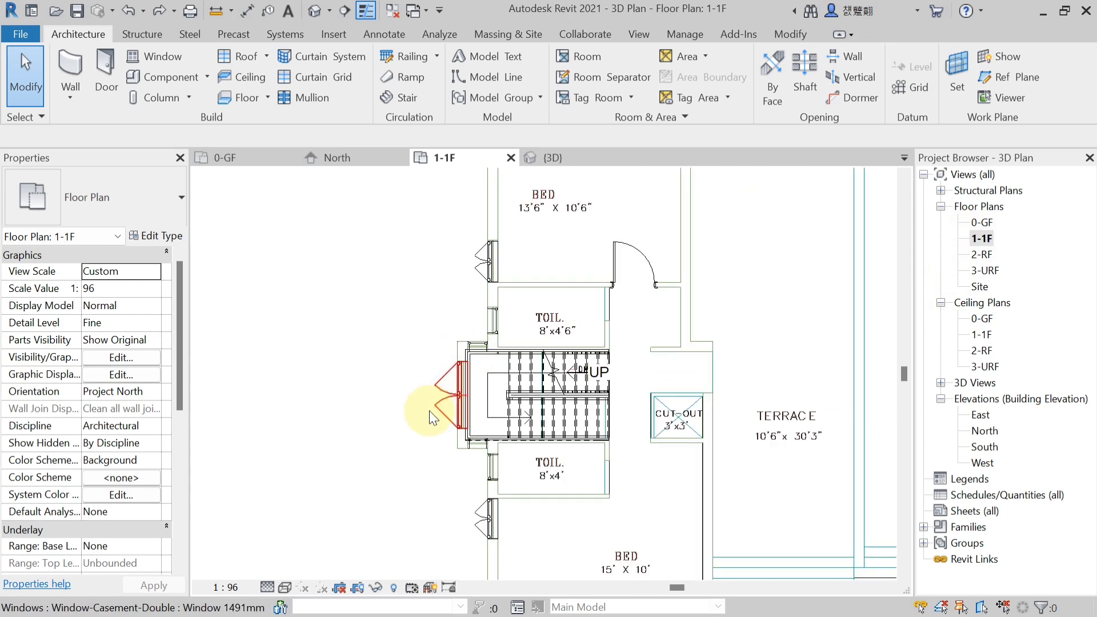
pyautogui.scroll(-5, 430, 417)
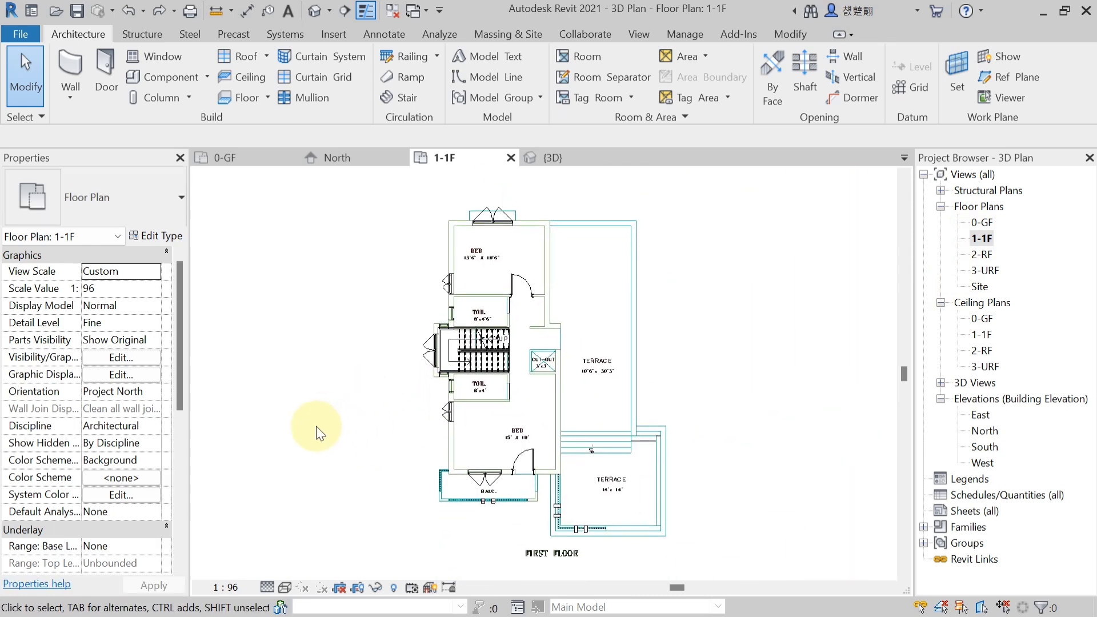
pyautogui.click(553, 159)
pyautogui.keyDown('shift'); pyautogui.moveTo(729, 378); pyautogui.dragTo(583, 384, button='middle'); pyautogui.keyUp('shift')
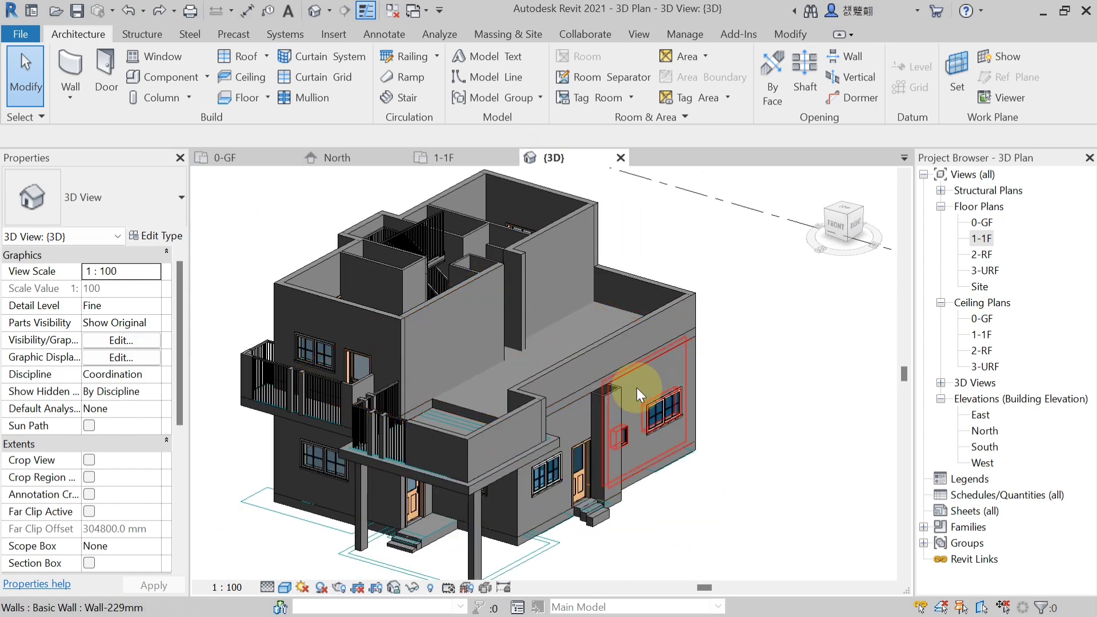
pyautogui.moveTo(493, 356); pyautogui.dragTo(526, 410, button='middle')
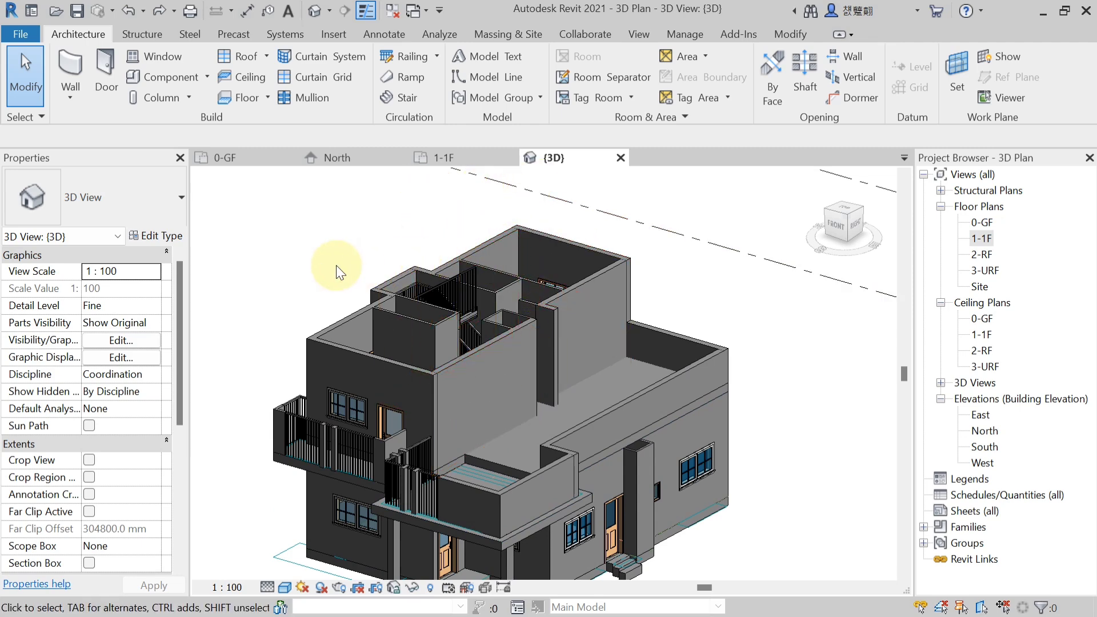
pyautogui.scroll(3, 461, 275)
pyautogui.scroll(-3, 268, 286)
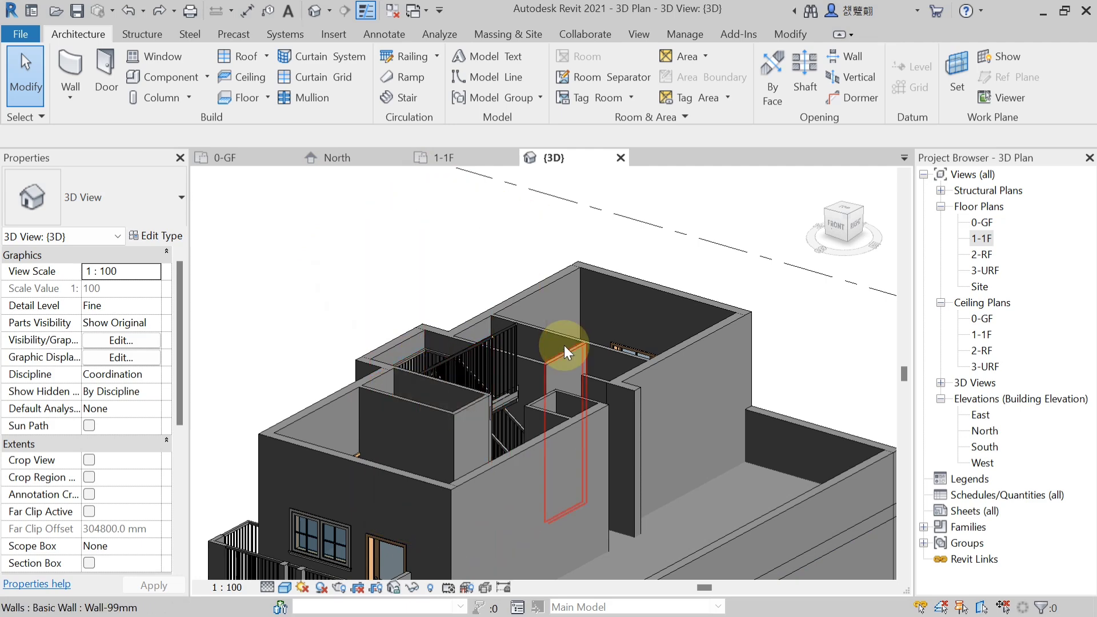
pyautogui.scroll(-2, 479, 313)
pyautogui.scroll(-3, 479, 314)
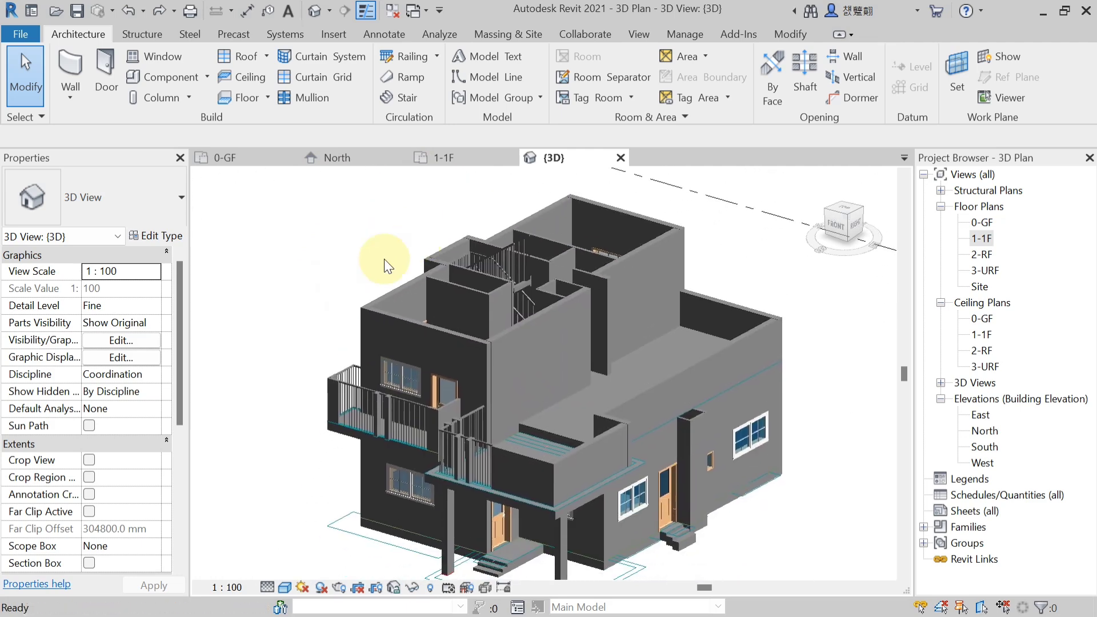